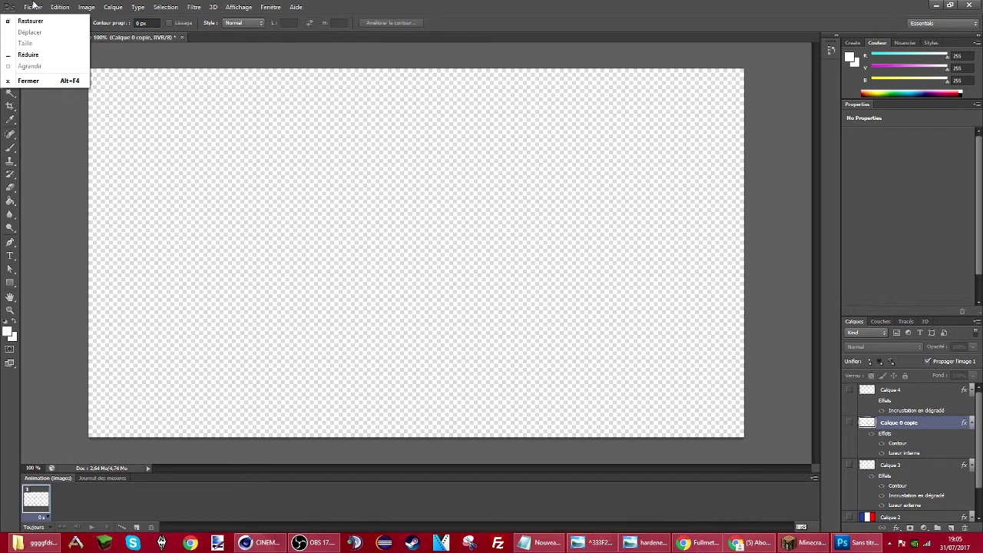
- Open the character image Untitled SFDGSDFGSFGSDFH.png and leave it with nothing selected
click(33, 6)
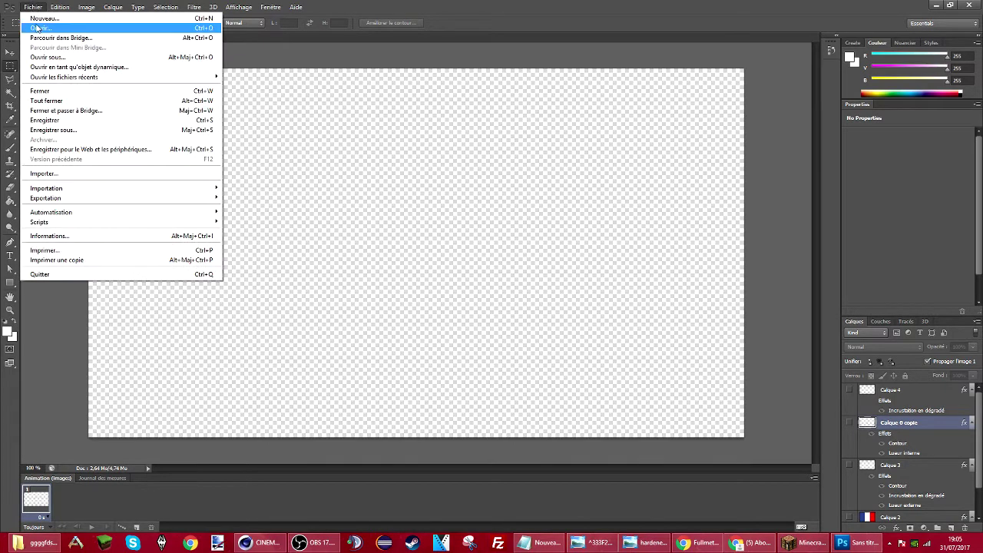
click(36, 27)
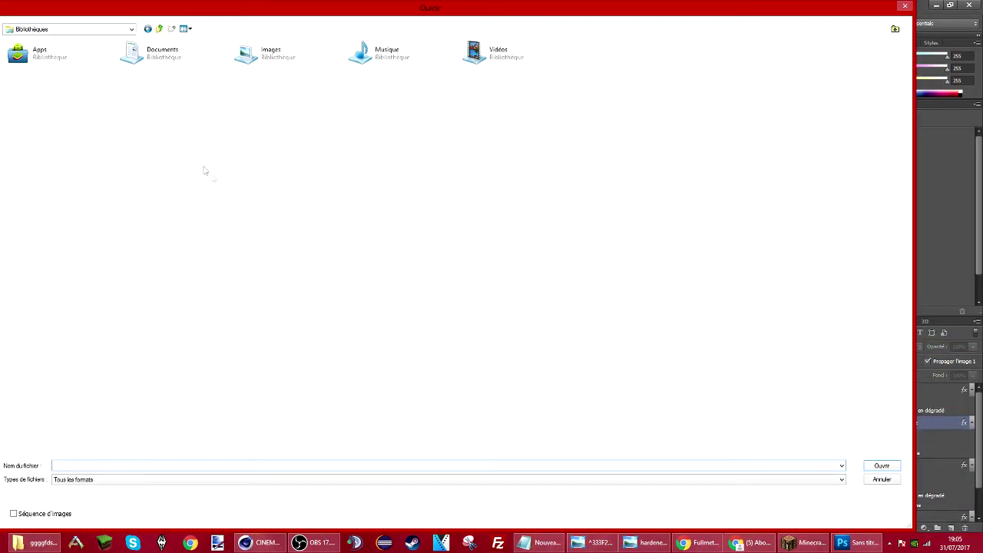
drag(359, 13, 419, 3)
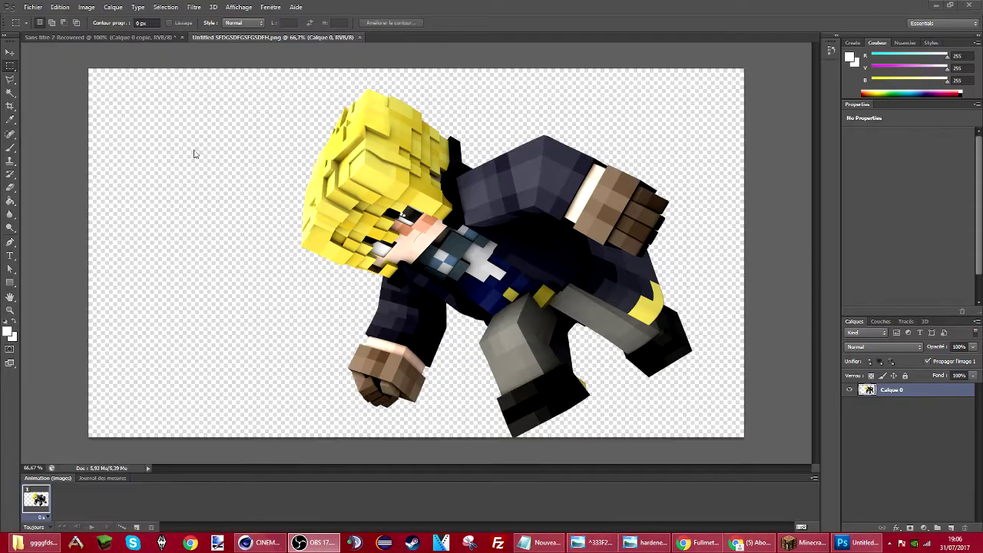
drag(718, 422, 175, 69)
click(294, 144)
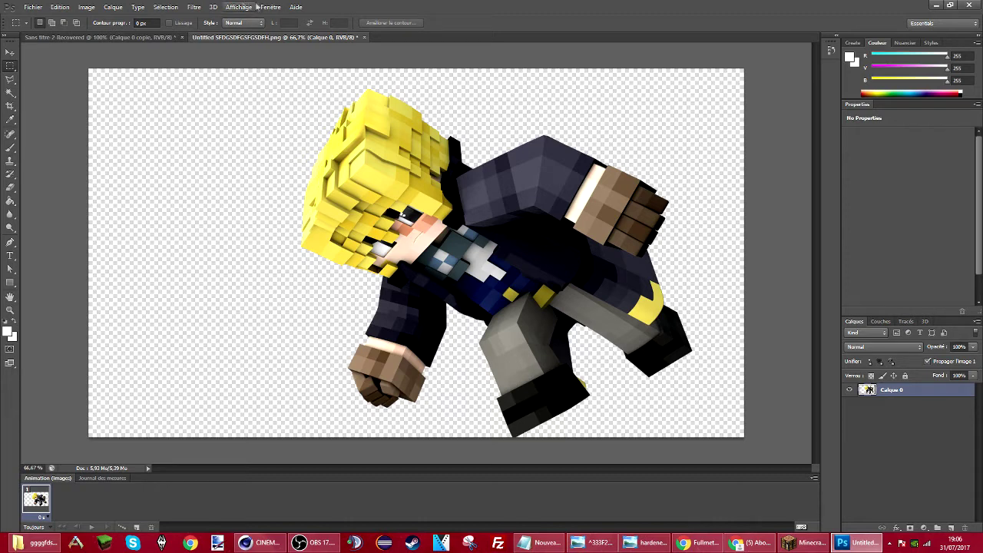
- Move the character slightly left and rotate it clockwise by about 26° with Free Transform
click(10, 52)
drag(424, 352, 384, 347)
key(ctrl+t)
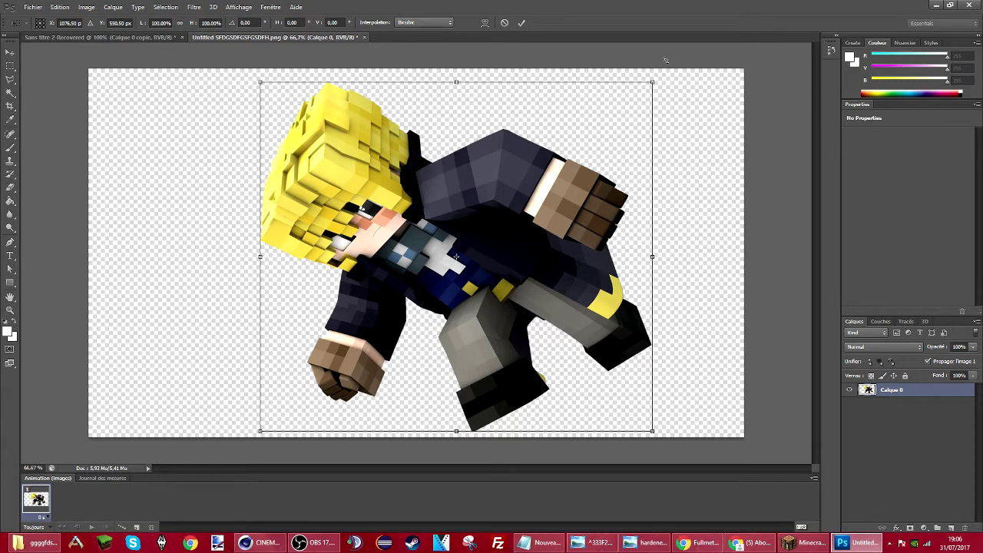
drag(665, 60, 723, 176)
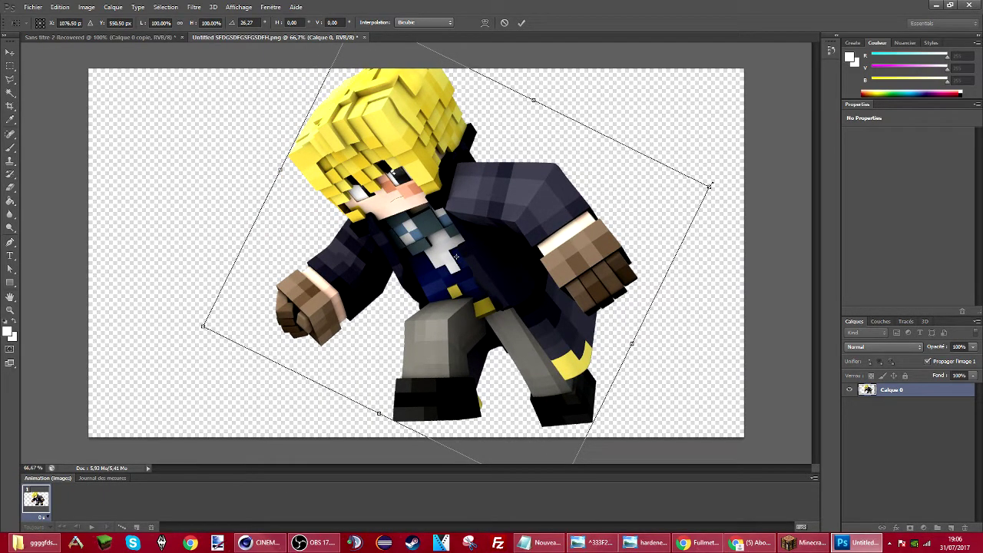
- Scale the character down to about 88% and place it near the centre of the canvas
drag(710, 186, 647, 204)
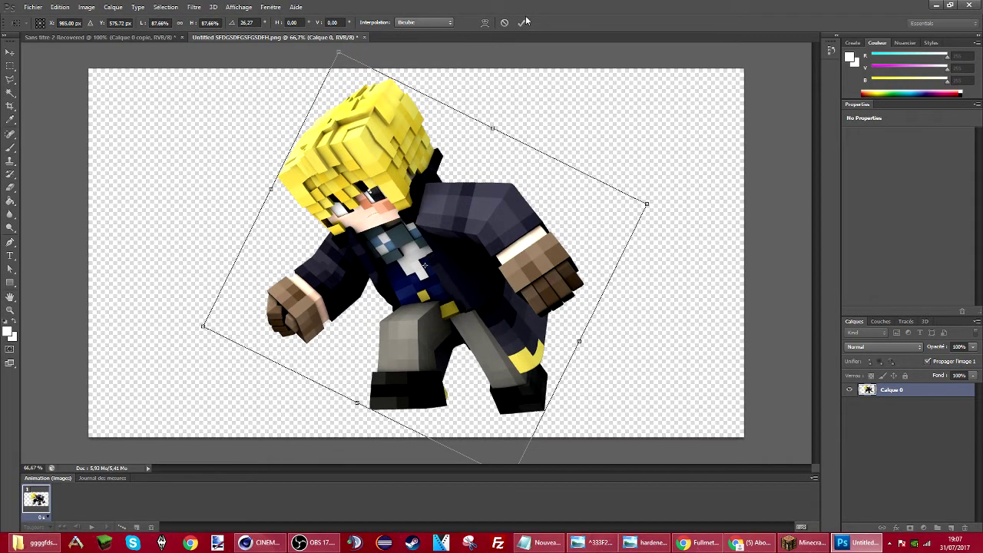
click(523, 21)
drag(453, 258, 497, 269)
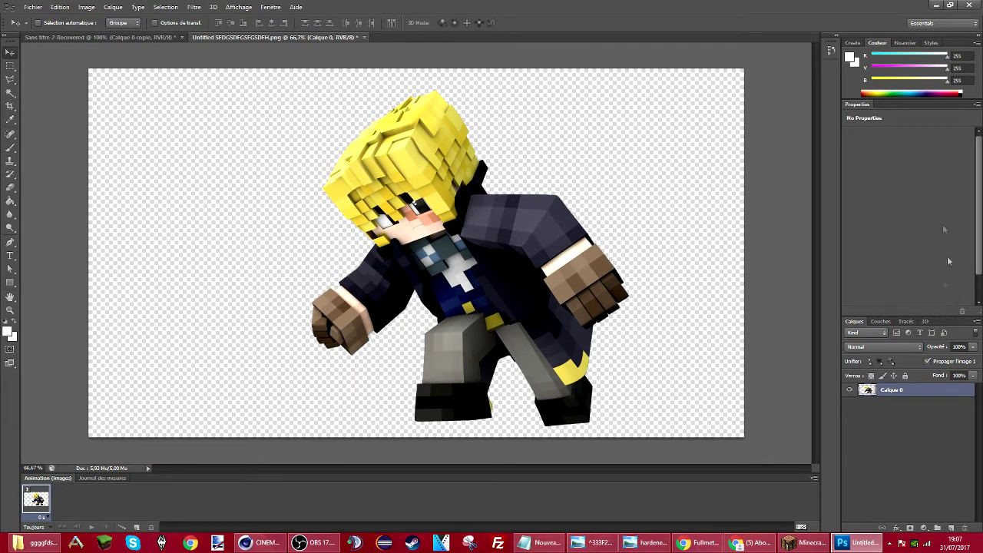
- Duplicate the character layer Calque 0 and keep the copy visible
click(10, 66)
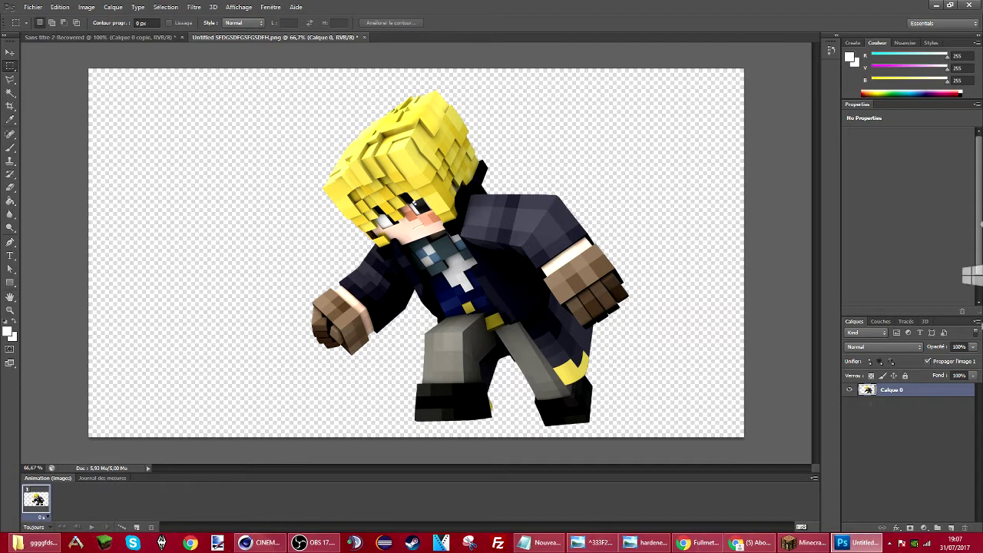
drag(885, 392, 951, 527)
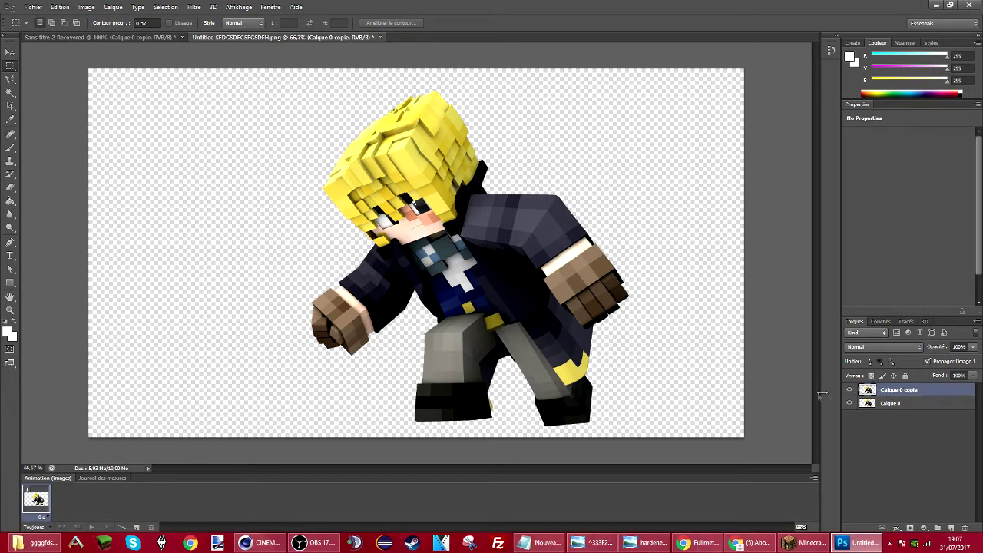
click(849, 389)
click(850, 389)
- Paint white light around the character's outline on Calque 0 copie using a soft 65 px brush in Incrustation mode
click(10, 147)
click(131, 24)
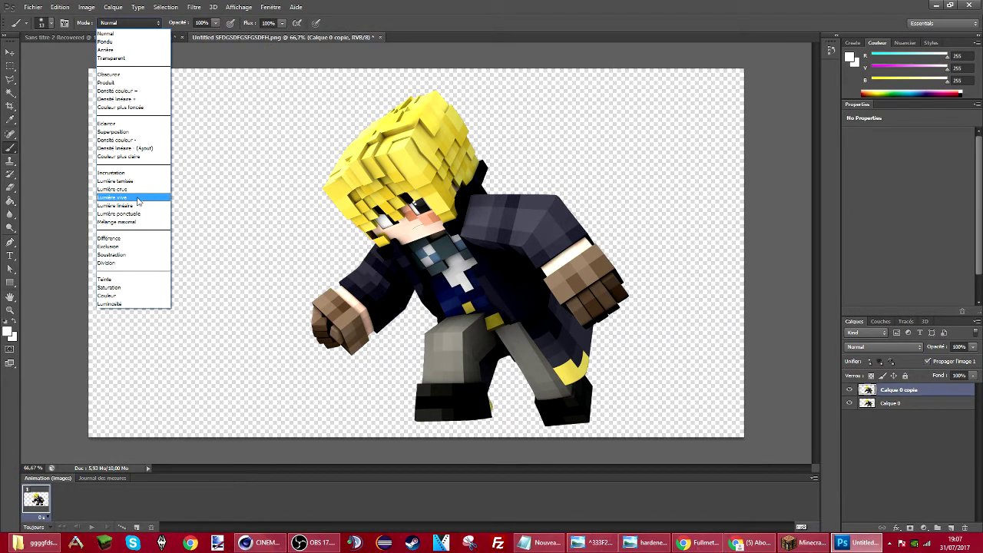
click(125, 175)
click(44, 24)
mouse_move(33, 58)
mouse_down()
mouse_move(74, 58)
mouse_move(31, 82)
mouse_up()
click(37, 80)
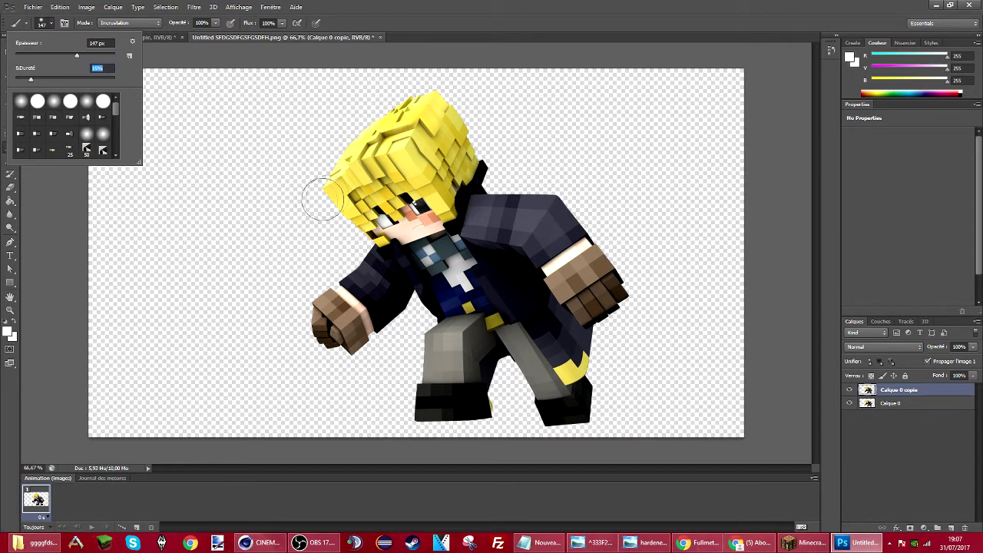
drag(61, 53, 47, 56)
key(Return)
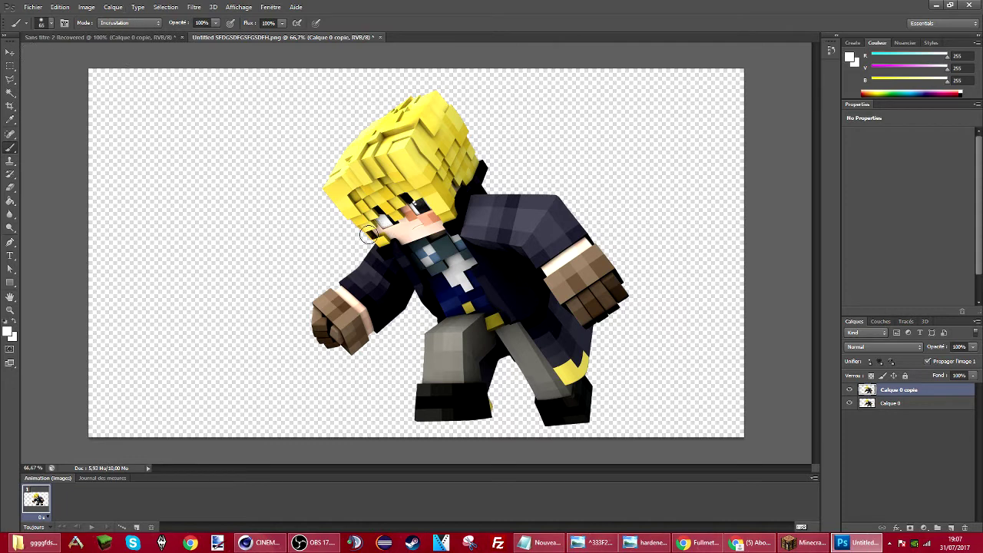
mouse_move(370, 236)
mouse_down()
mouse_move(336, 203)
mouse_move(330, 174)
mouse_move(353, 140)
mouse_move(403, 103)
mouse_move(435, 101)
mouse_move(458, 120)
mouse_move(486, 186)
mouse_move(577, 216)
mouse_move(628, 293)
mouse_move(588, 355)
mouse_move(596, 402)
mouse_move(584, 430)
mouse_move(540, 427)
mouse_move(510, 357)
mouse_move(494, 370)
mouse_move(478, 420)
mouse_move(406, 417)
mouse_move(421, 392)
mouse_move(430, 320)
mouse_move(415, 292)
mouse_move(363, 353)
mouse_move(318, 346)
mouse_move(305, 324)
mouse_move(307, 285)
mouse_move(358, 248)
mouse_move(347, 221)
mouse_up()
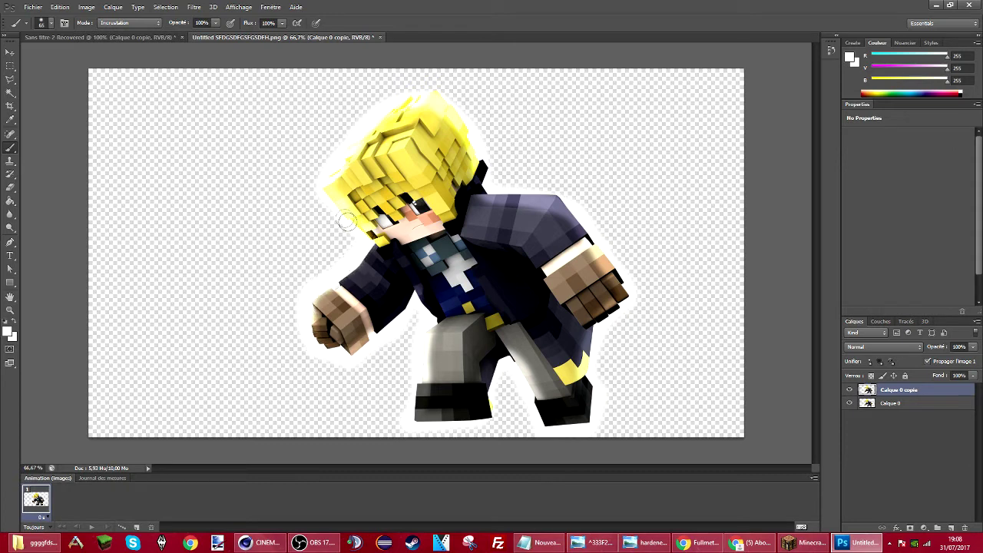
- Select the transparent background of Calque 0 with the Magic Wand, delete that area from Calque 0 copie, and deselect
click(925, 401)
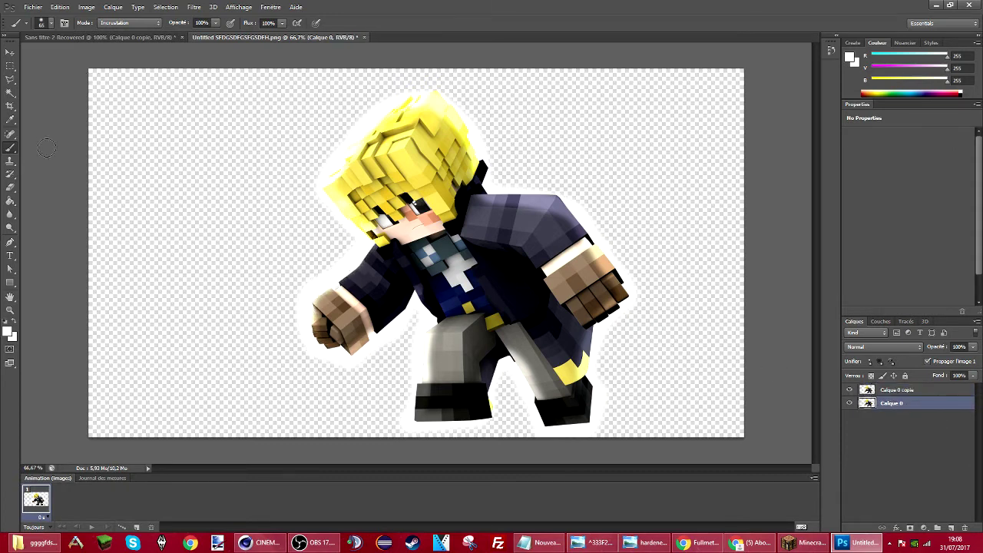
click(10, 92)
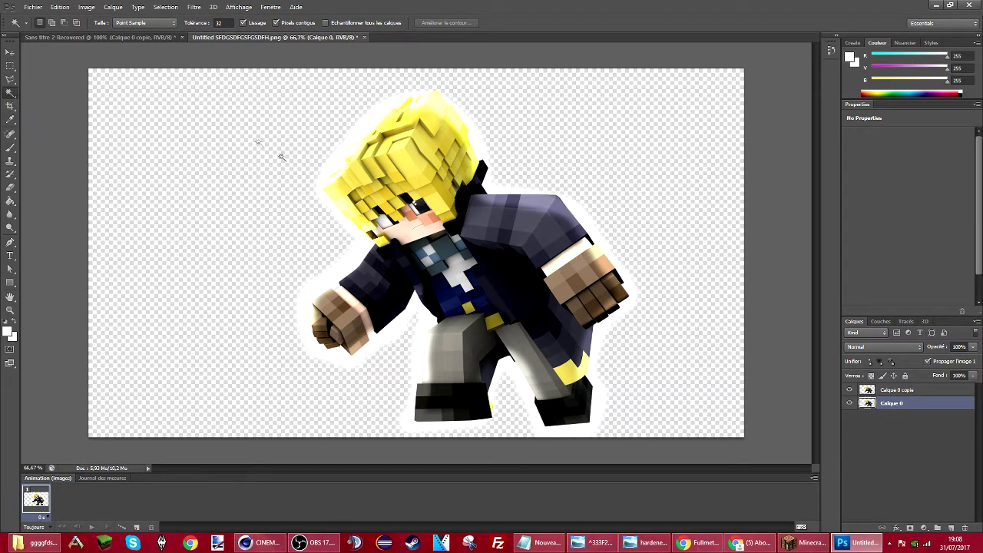
click(899, 389)
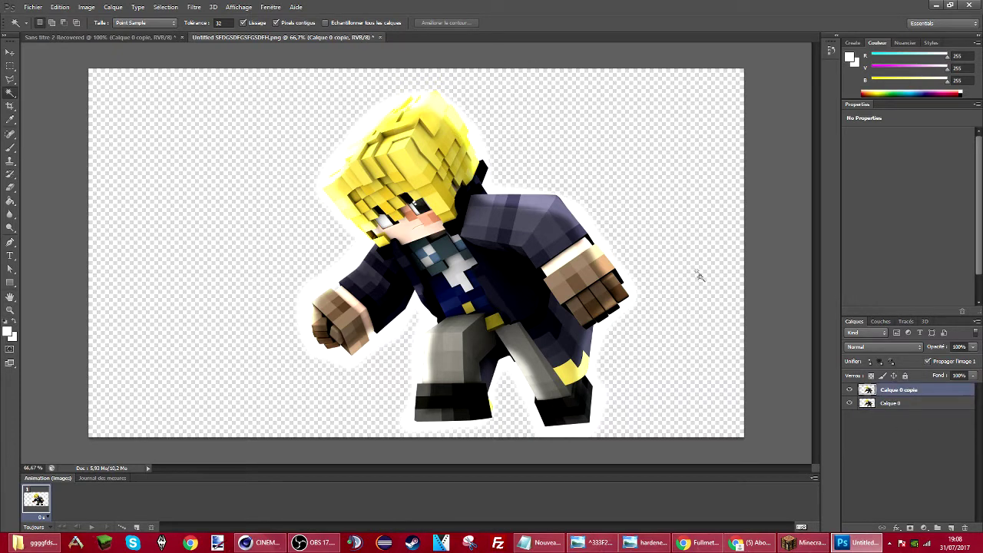
click(891, 404)
click(688, 257)
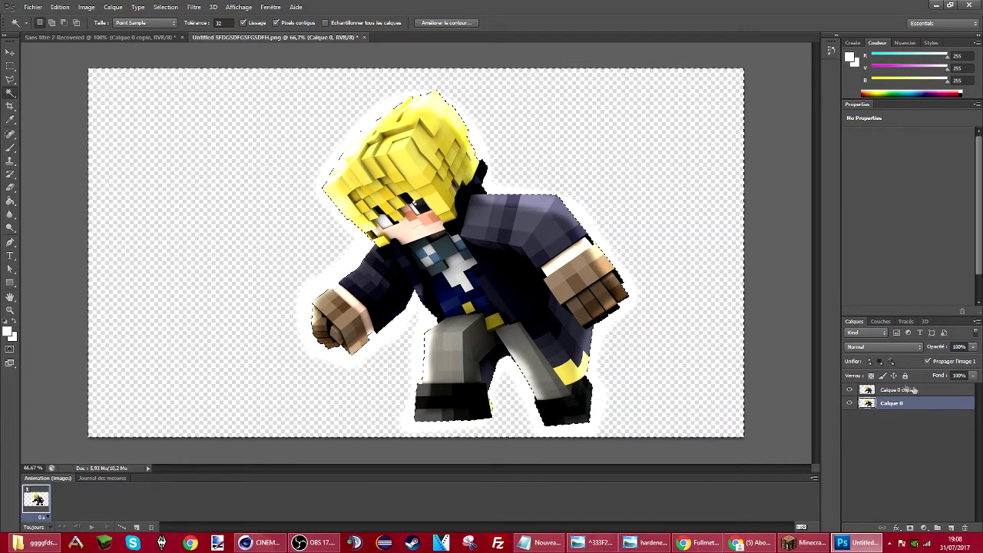
key(alt+bracketright)
key(Delete)
click(10, 53)
click(10, 67)
click(39, 66)
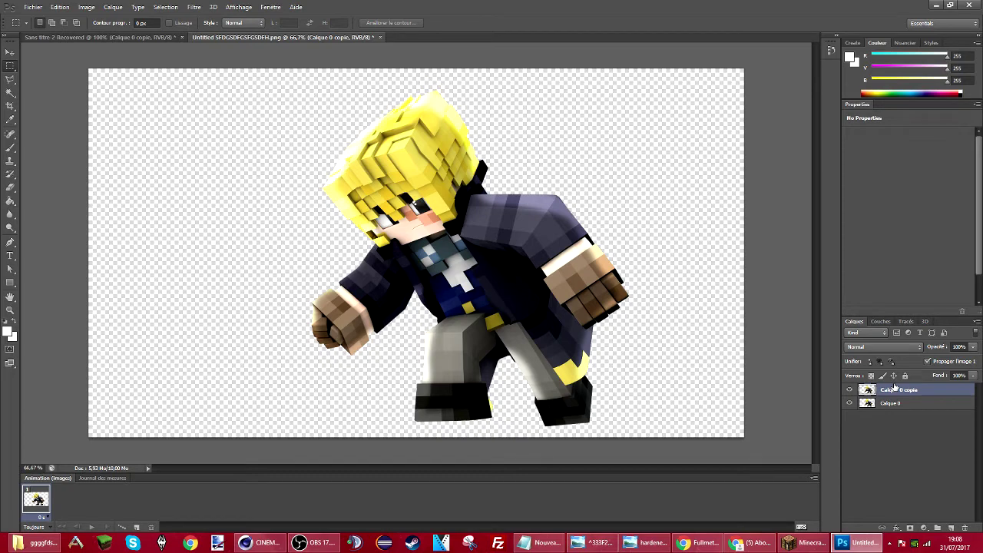
- Add a black-to-white linear gradient overlay to Calque 0 copie with an angle of 117°
right_click(896, 389)
click(955, 37)
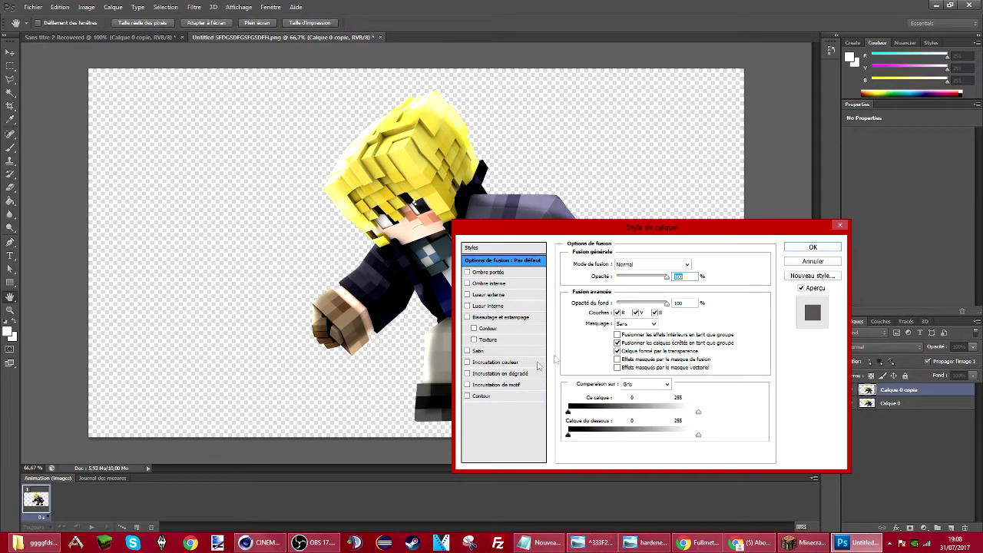
drag(593, 230, 710, 78)
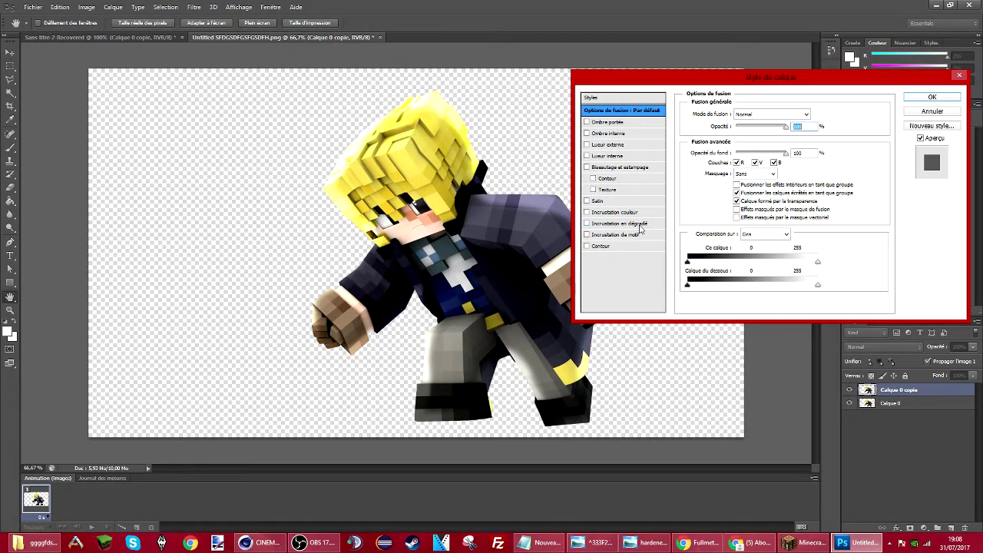
click(641, 224)
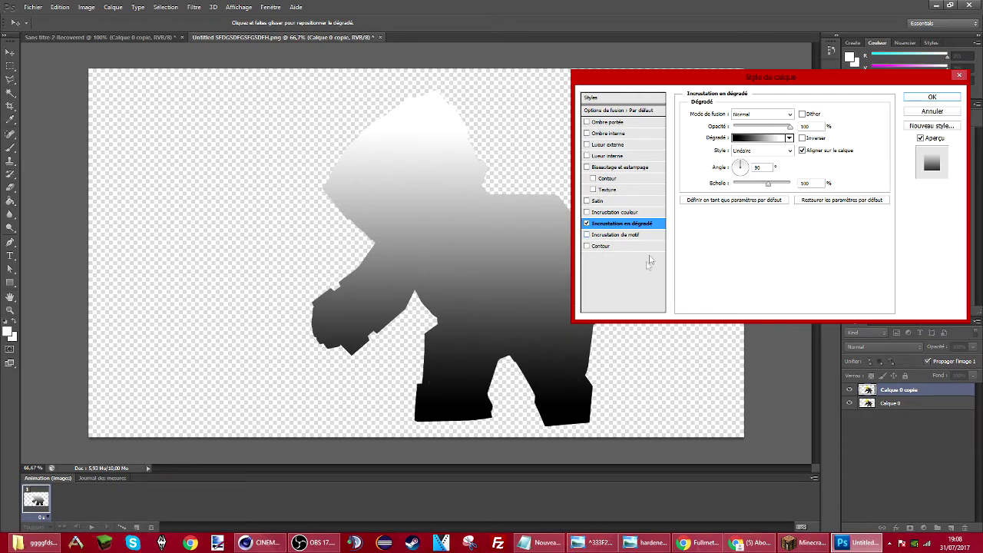
drag(740, 160, 736, 146)
drag(702, 95, 703, 97)
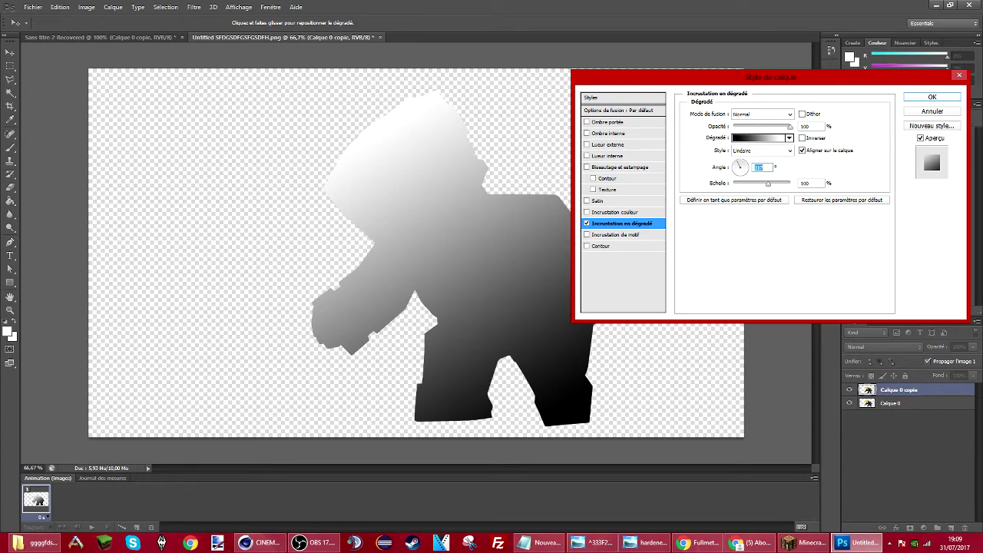
- Set the gradient overlay's blend mode to Lumière tamisée at 100% opacity
click(764, 117)
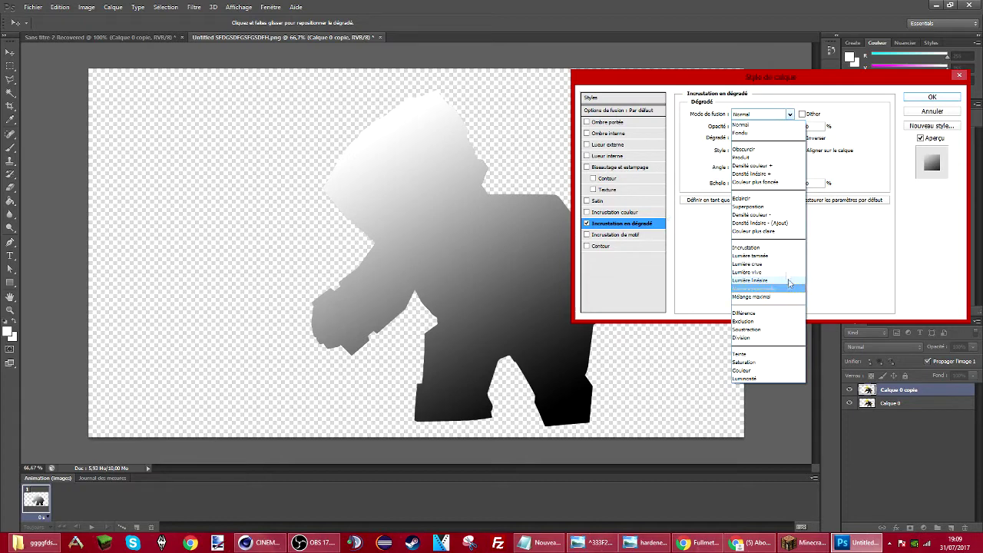
click(765, 254)
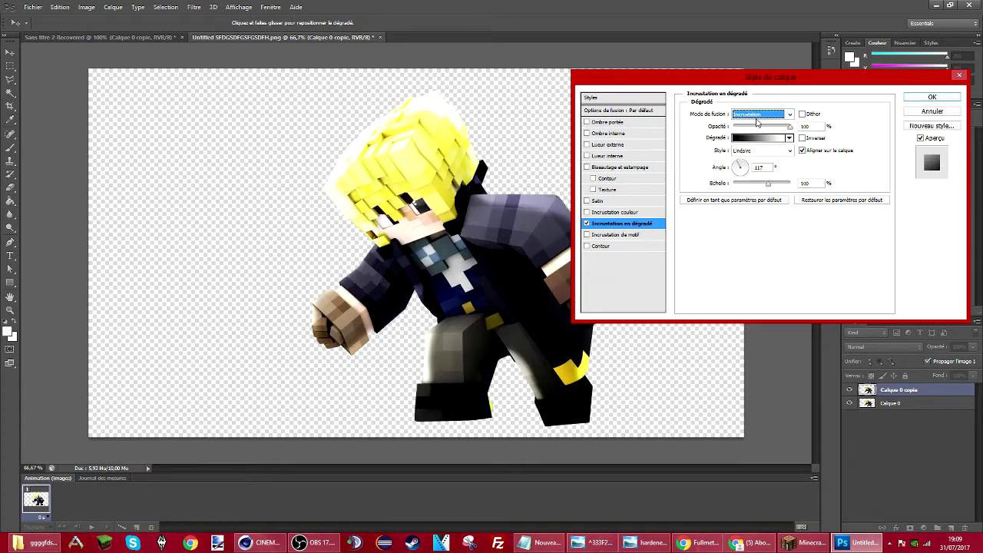
mouse_move(788, 127)
mouse_down()
mouse_move(705, 129)
mouse_move(801, 127)
mouse_up()
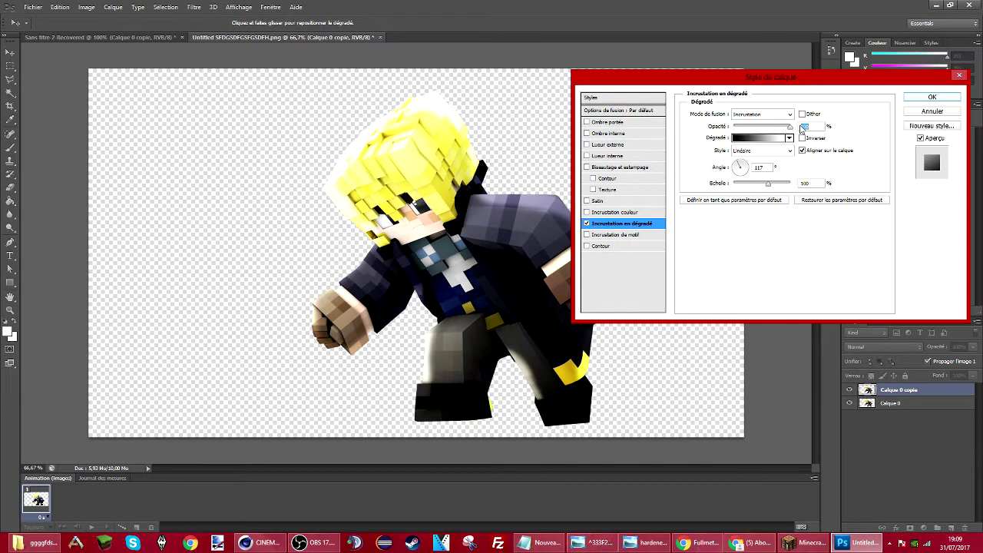
key(Down)
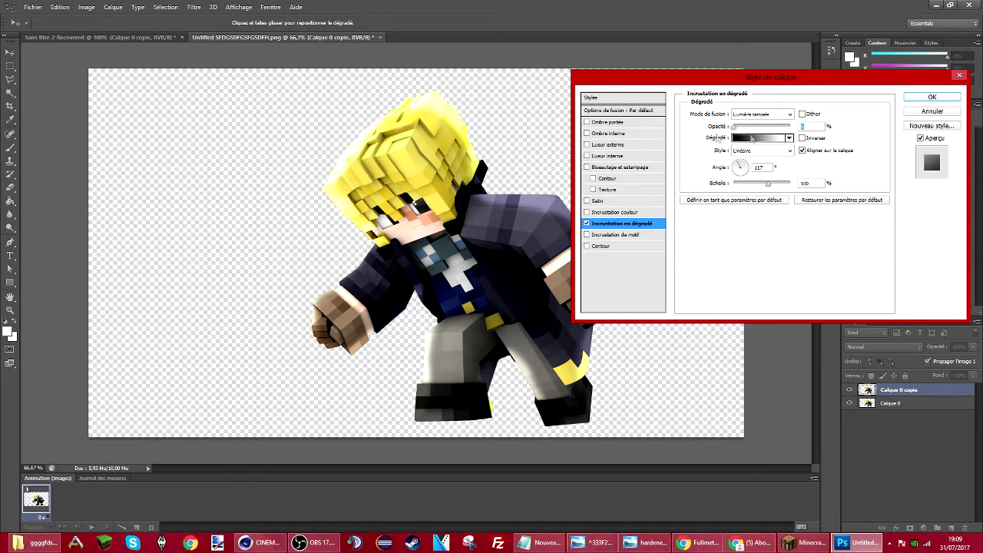
key(Tab)
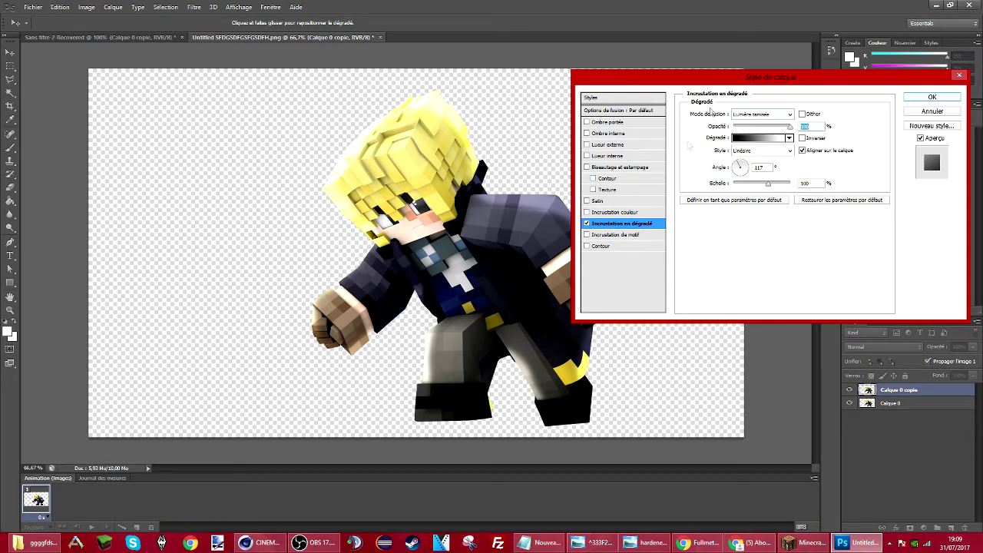
- Add an inner glow to Calque 0 copie with a size of 29 px and the Incrustation blend mode
click(614, 212)
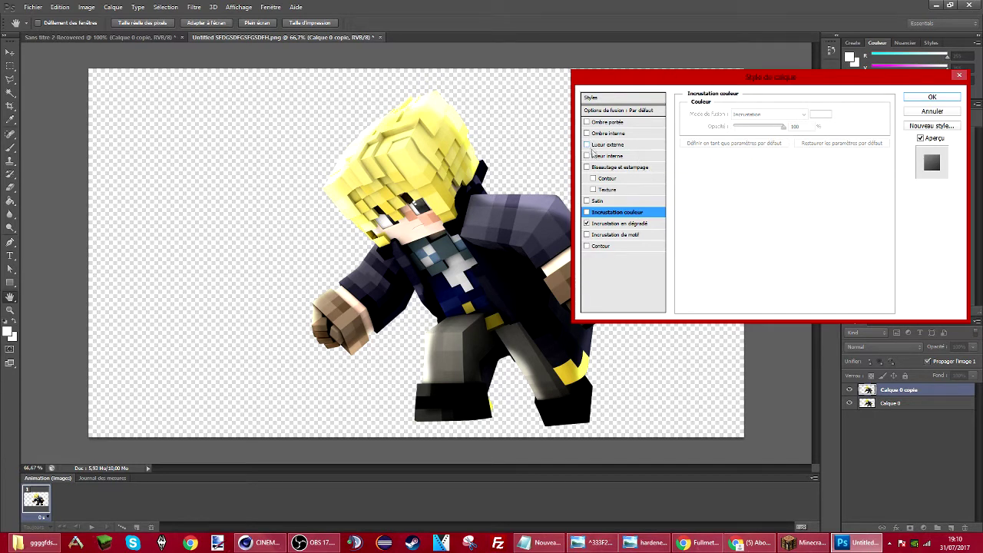
click(596, 156)
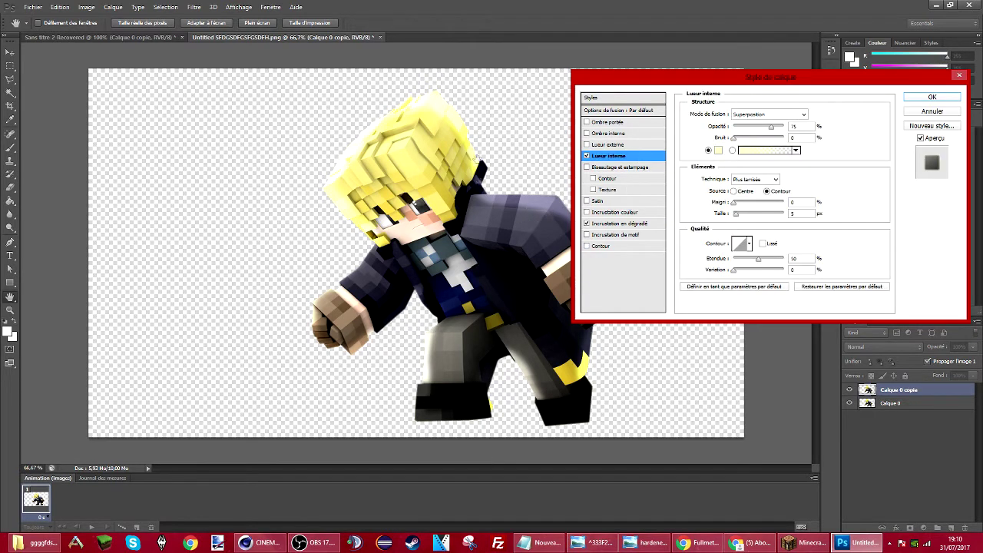
mouse_move(738, 218)
mouse_down()
mouse_move(756, 220)
mouse_move(742, 218)
mouse_up()
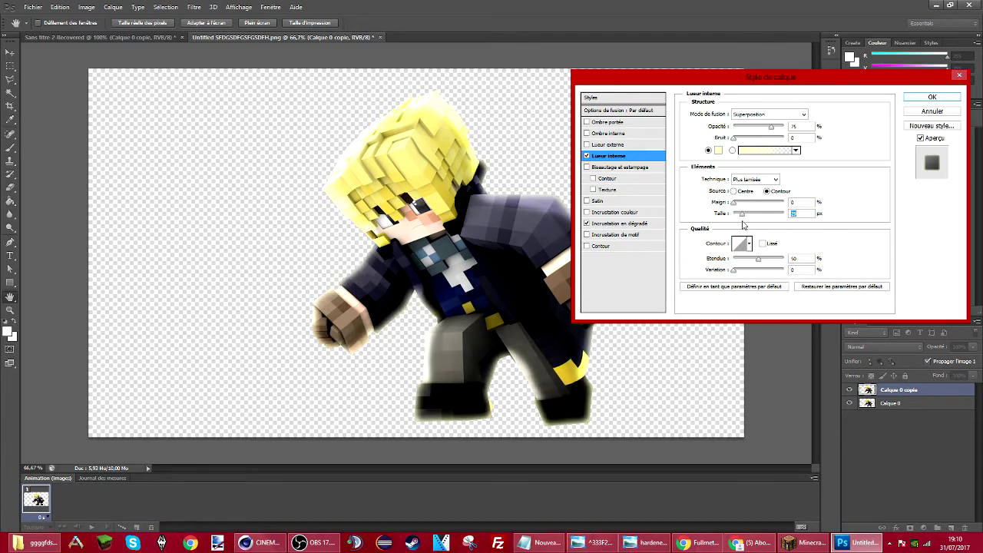
click(769, 116)
click(768, 254)
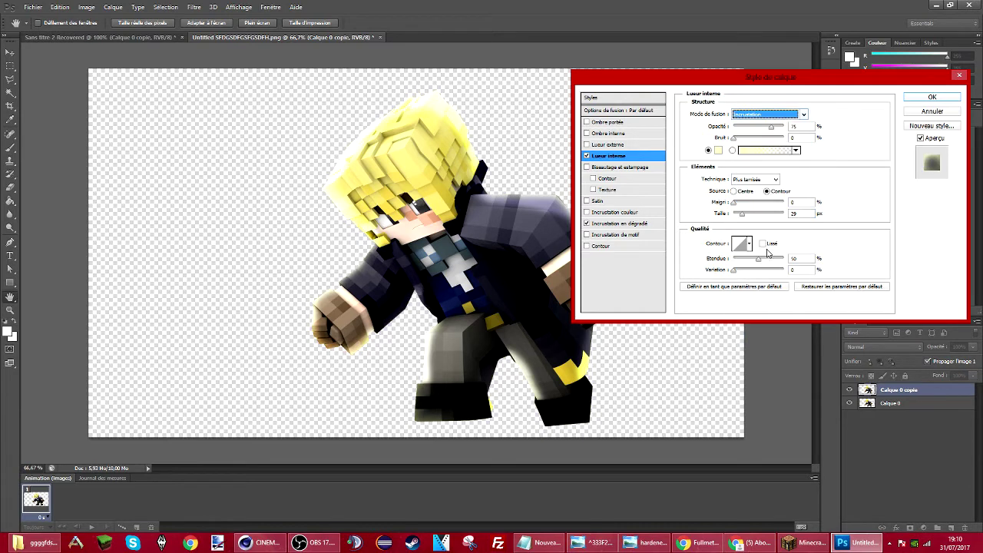
- Set the inner glow's colour to white (ffffff) and fine-tune its size around the character's edges
click(767, 150)
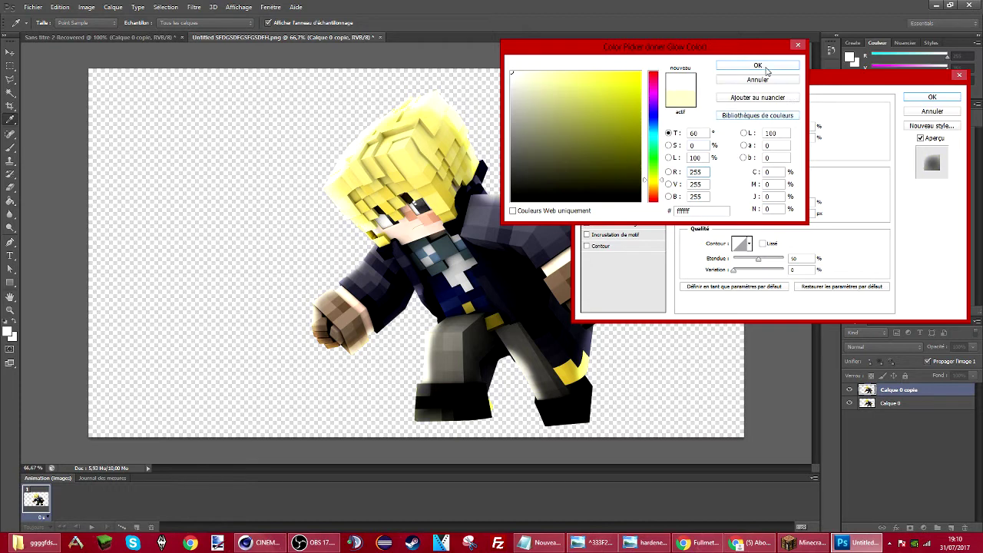
click(760, 66)
mouse_move(743, 214)
mouse_down()
mouse_move(757, 219)
mouse_move(736, 219)
mouse_up()
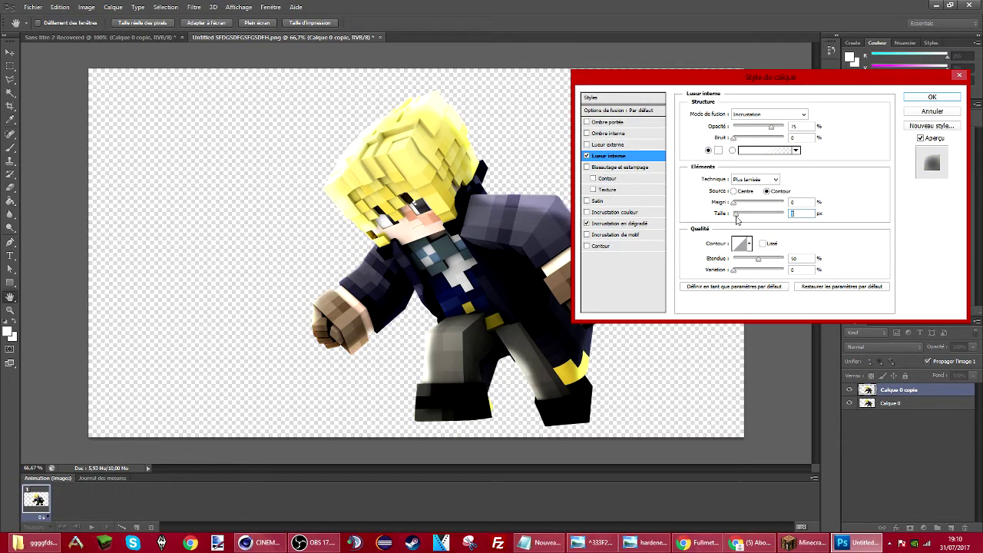
mouse_move(736, 220)
mouse_down()
mouse_move(760, 219)
mouse_move(727, 229)
mouse_move(743, 226)
mouse_up()
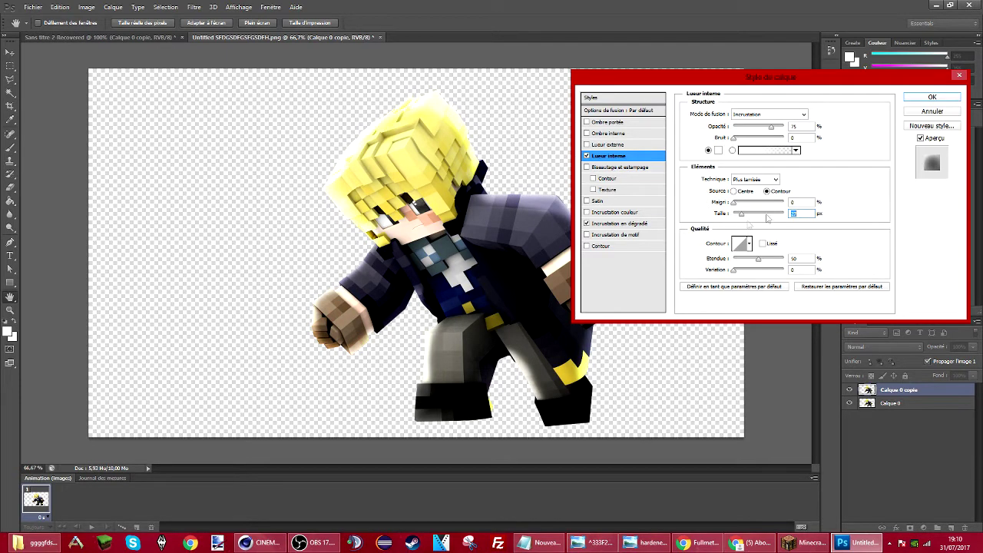
- Apply the inner glow and gradient overlay settings to Calque 0 copie
click(916, 100)
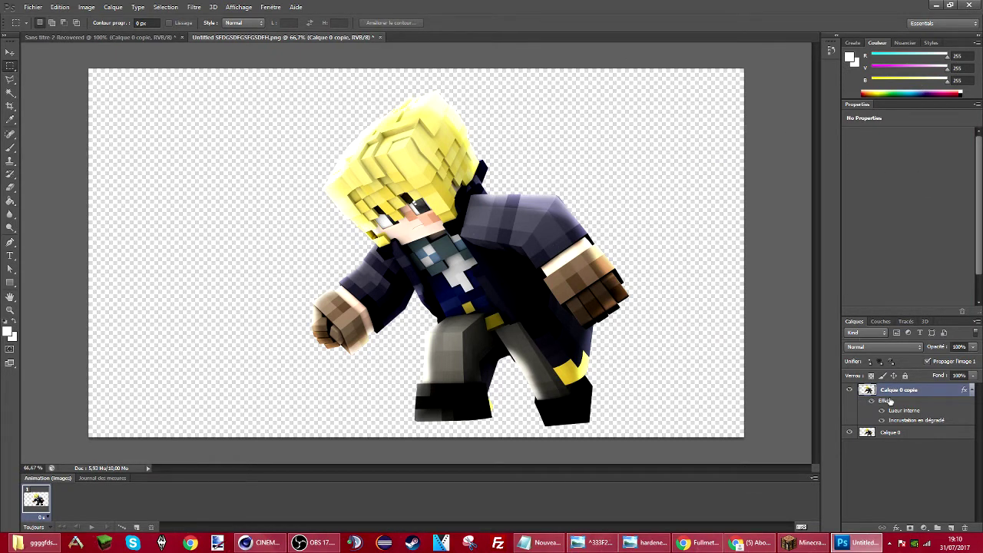
drag(231, 82, 691, 437)
click(731, 411)
- Try an inner shadow and a drop shadow on Calque 0 copie, switching each one off again
right_click(885, 393)
click(883, 44)
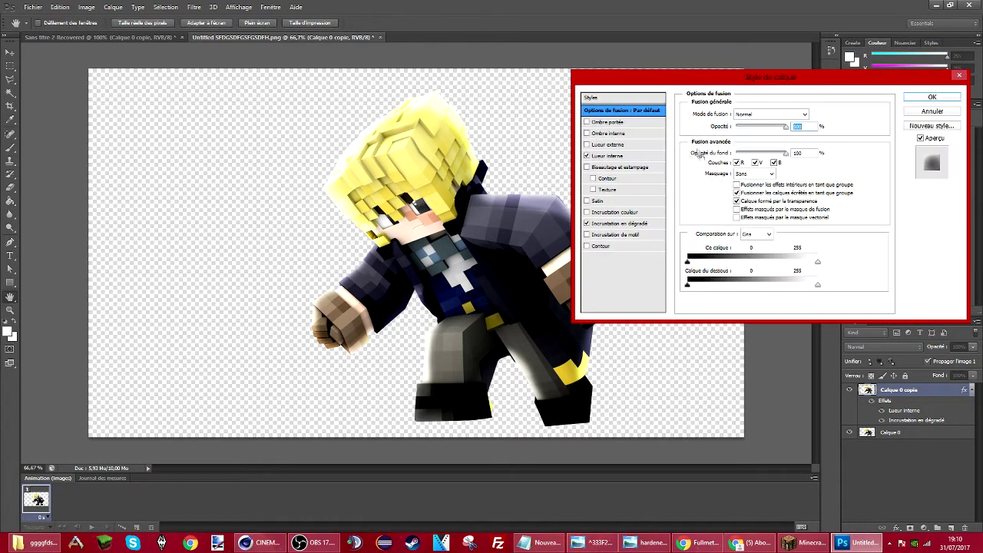
click(587, 133)
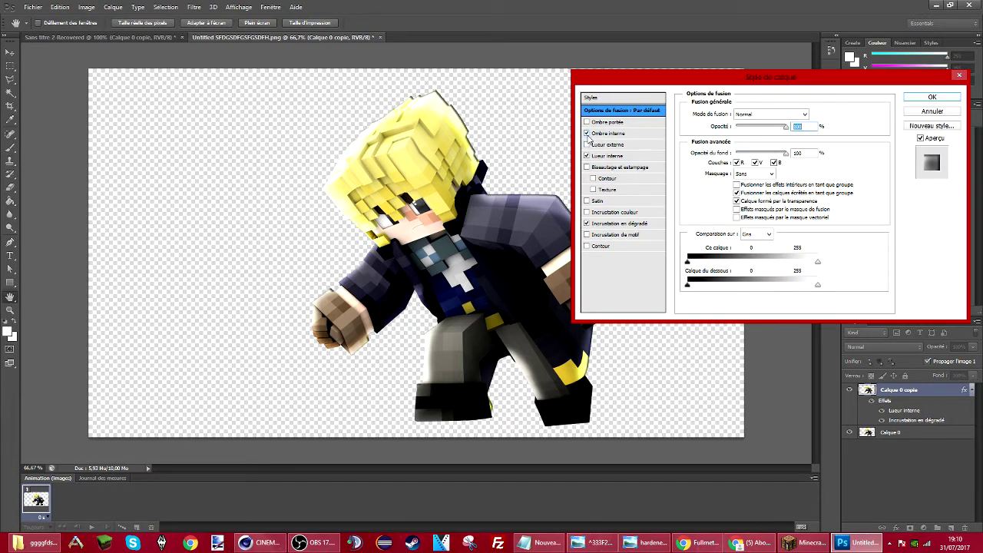
click(587, 123)
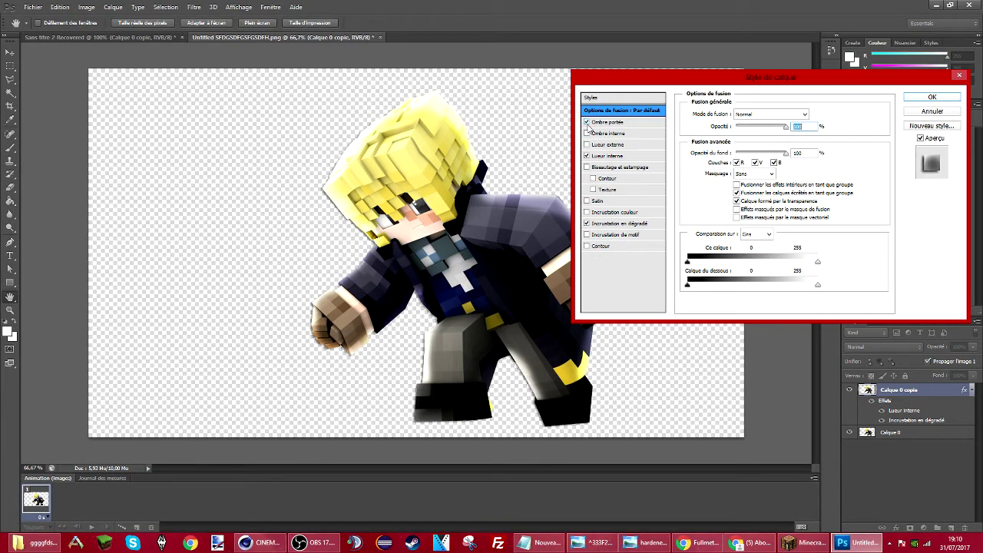
click(587, 122)
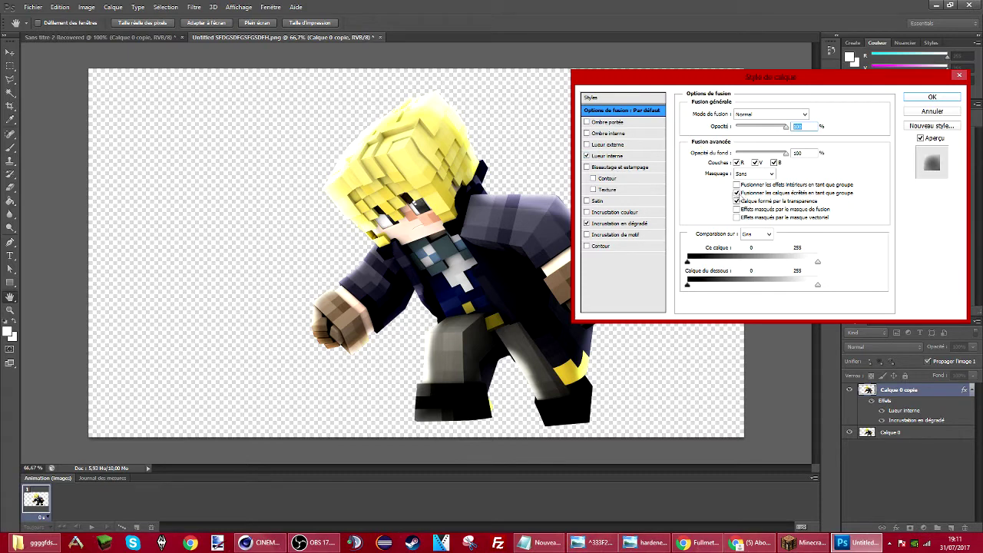
- Try a thick black outside stroke on Calque 0 copie and discard the layer style changes
click(586, 245)
click(601, 246)
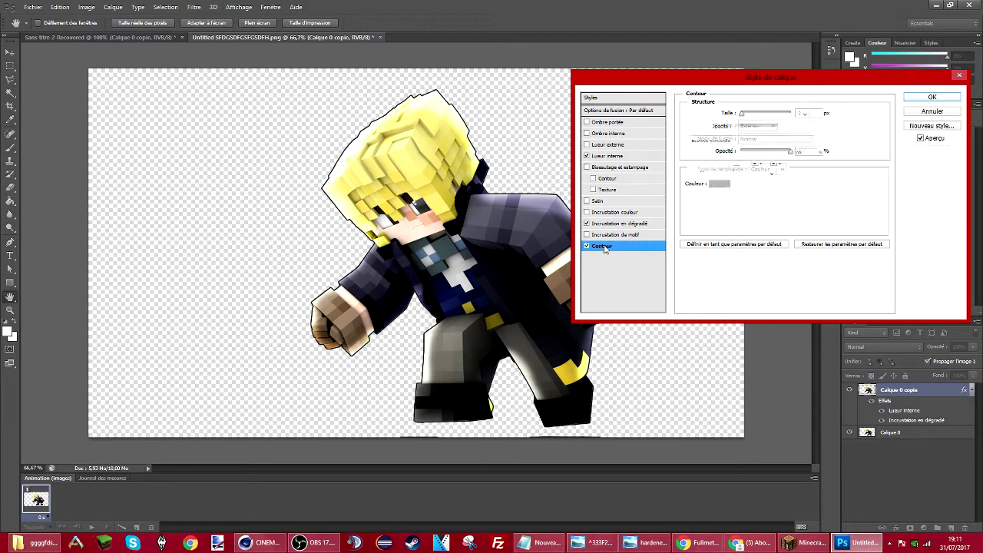
drag(741, 115, 748, 143)
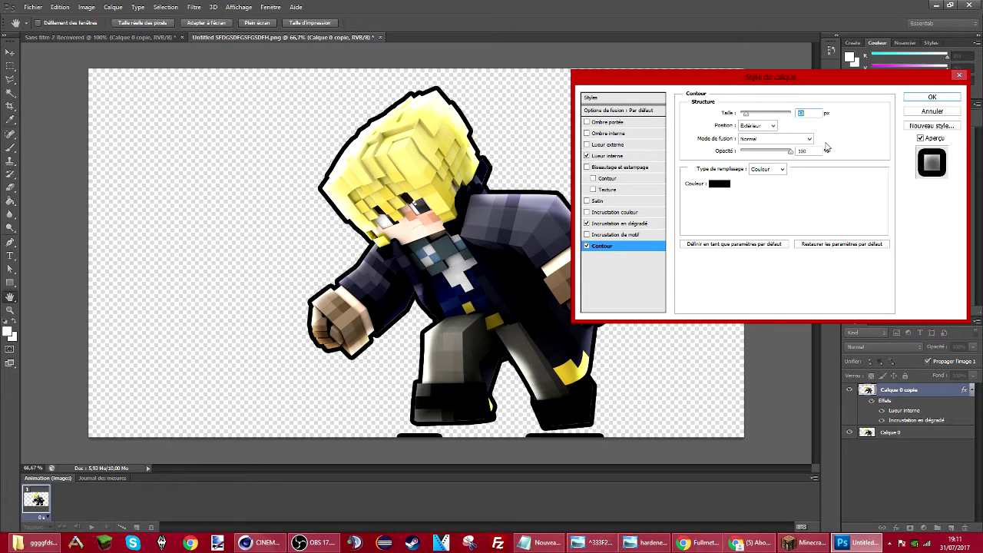
click(926, 113)
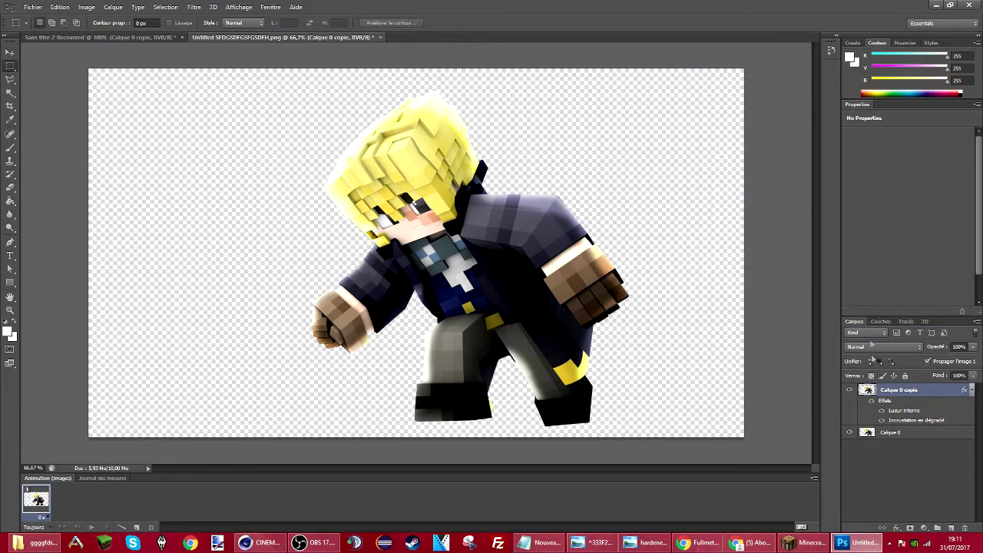
- Delete the layer Calque 0 and rasterize the layer style of Calque 0 copie
click(873, 434)
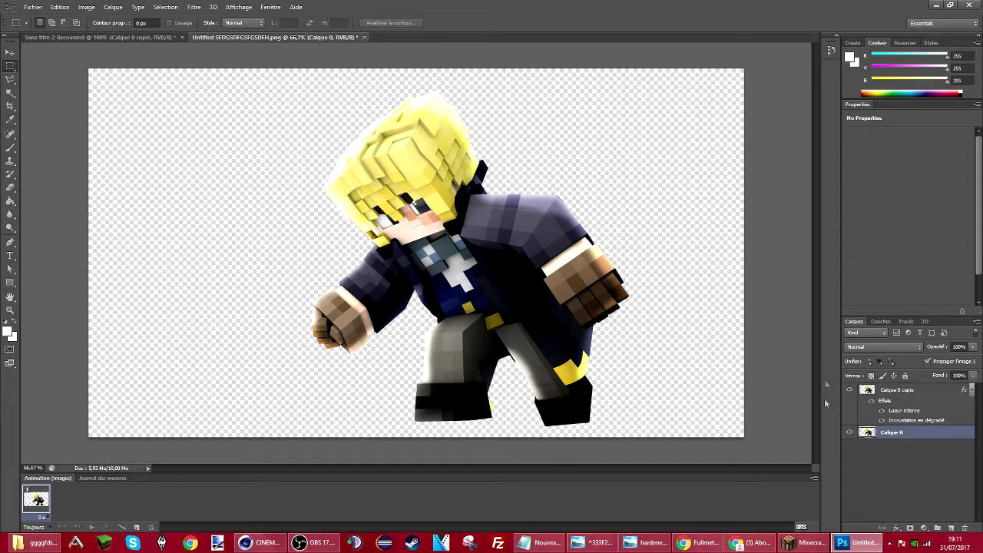
click(899, 390)
right_click(904, 395)
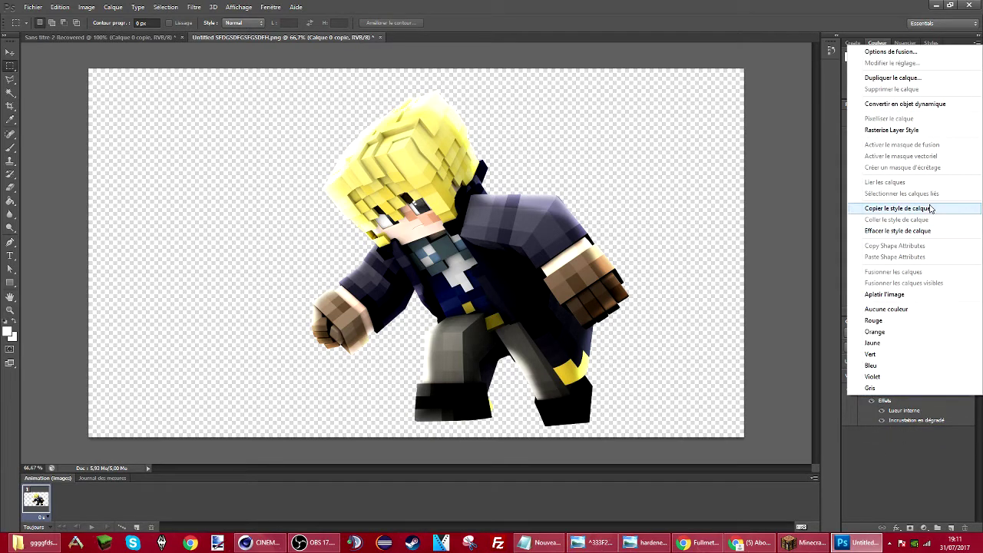
click(899, 132)
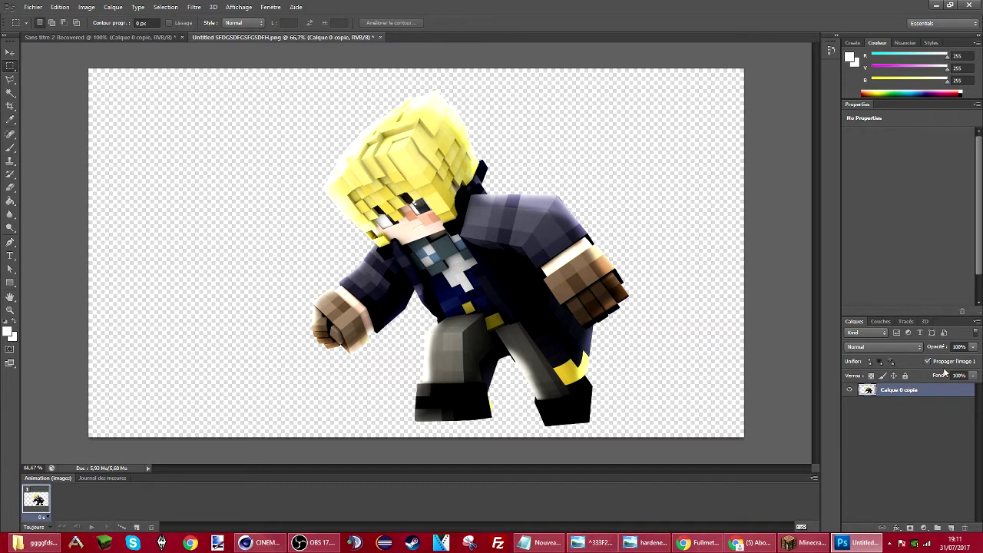
- Duplicate Calque 0 copie and open the duplicate in the Liquify (Fluidité) filter
key(ctrl+j)
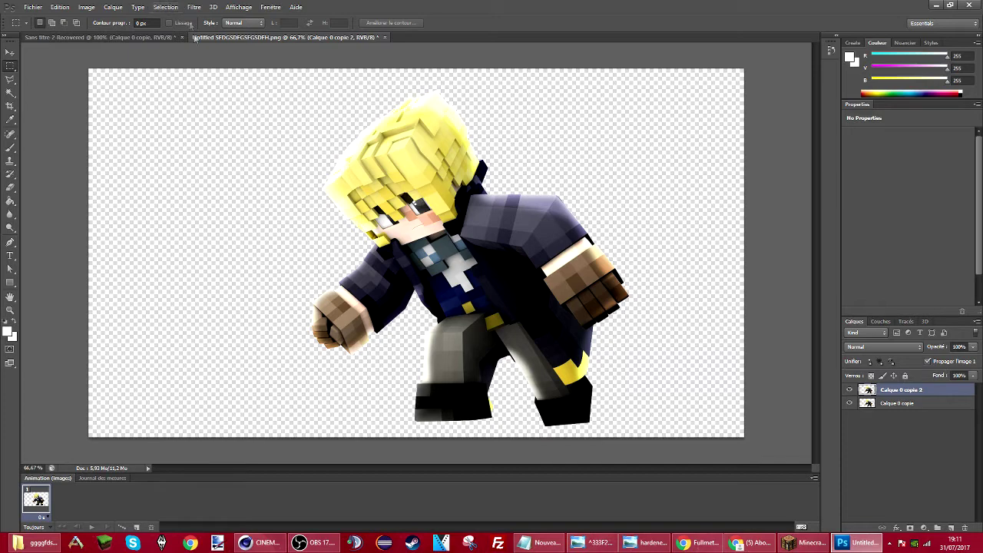
click(195, 7)
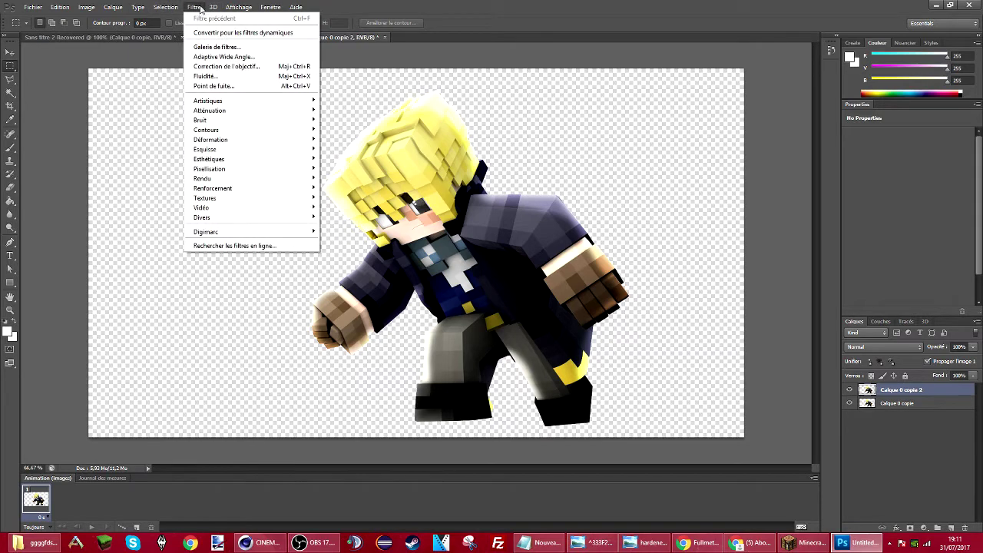
click(211, 85)
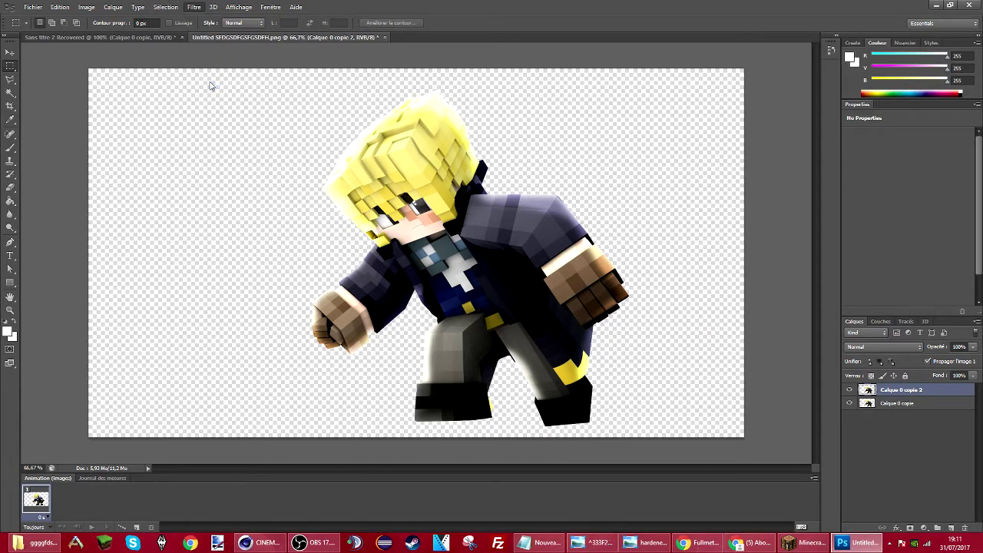
click(939, 40)
click(195, 7)
click(204, 76)
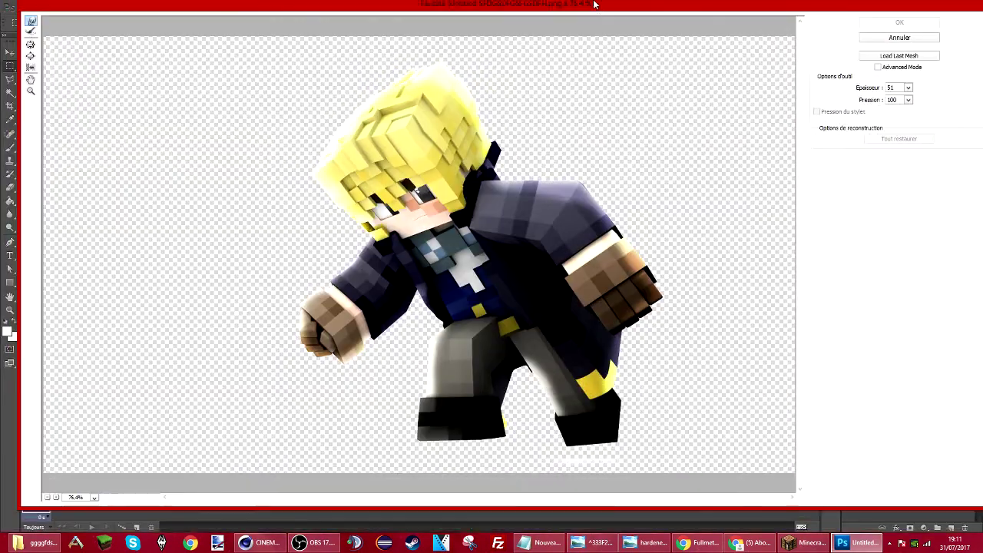
- Warp the character's outline slightly around the hair, fist and feet with a Liquify brush size of 451, and apply it
drag(593, 4, 578, 9)
drag(897, 513, 898, 535)
click(892, 92)
drag(847, 108, 842, 108)
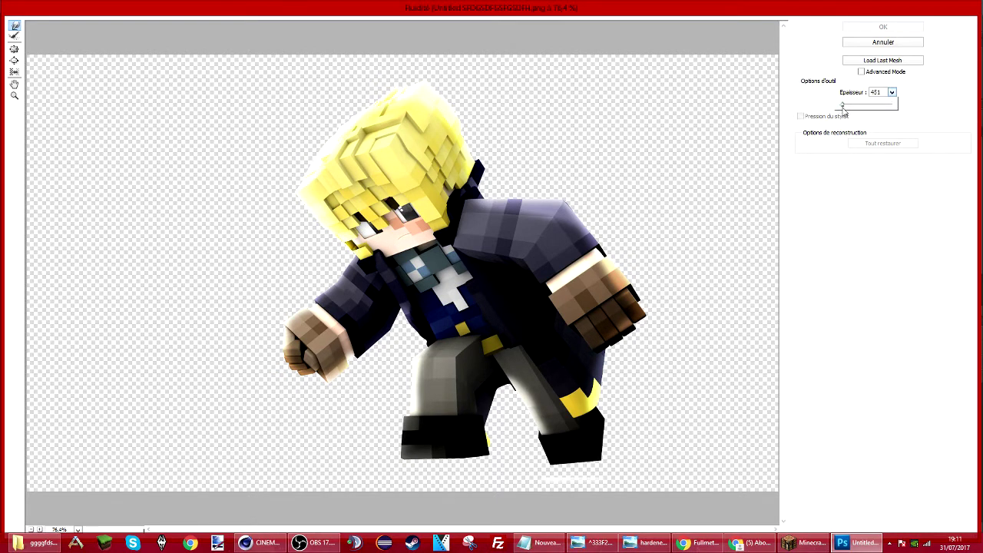
click(357, 156)
drag(357, 156, 352, 150)
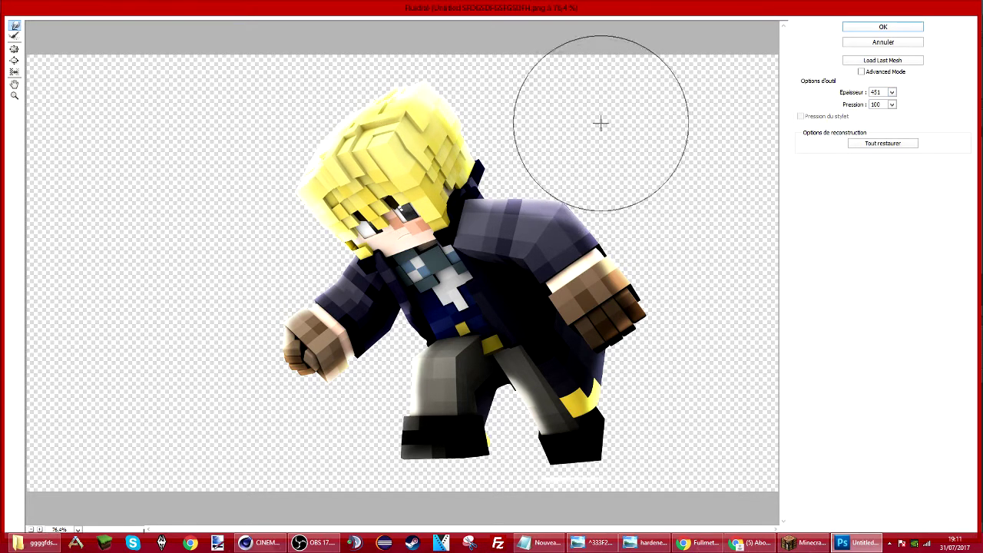
mouse_move(361, 129)
mouse_down()
mouse_move(368, 136)
mouse_move(362, 130)
mouse_up()
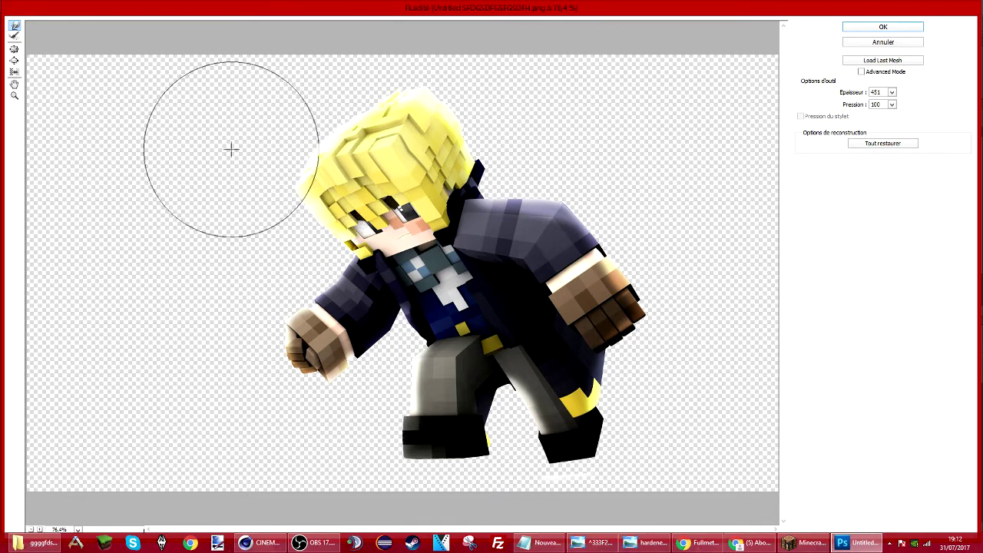
click(887, 28)
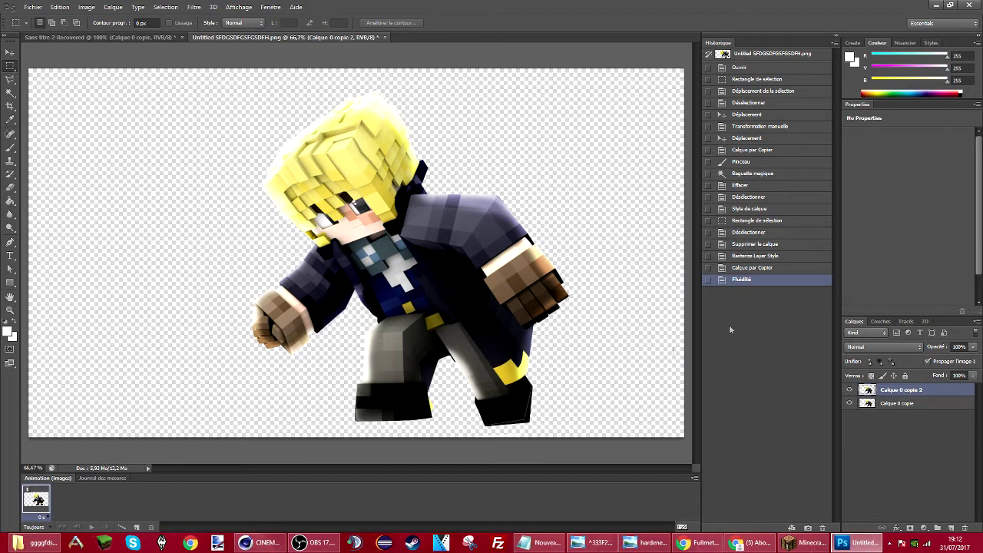
- Compare the history states before and after Liquify, ending on the Fluidité state
click(755, 271)
click(752, 281)
click(757, 270)
click(755, 282)
click(757, 270)
click(755, 284)
click(835, 42)
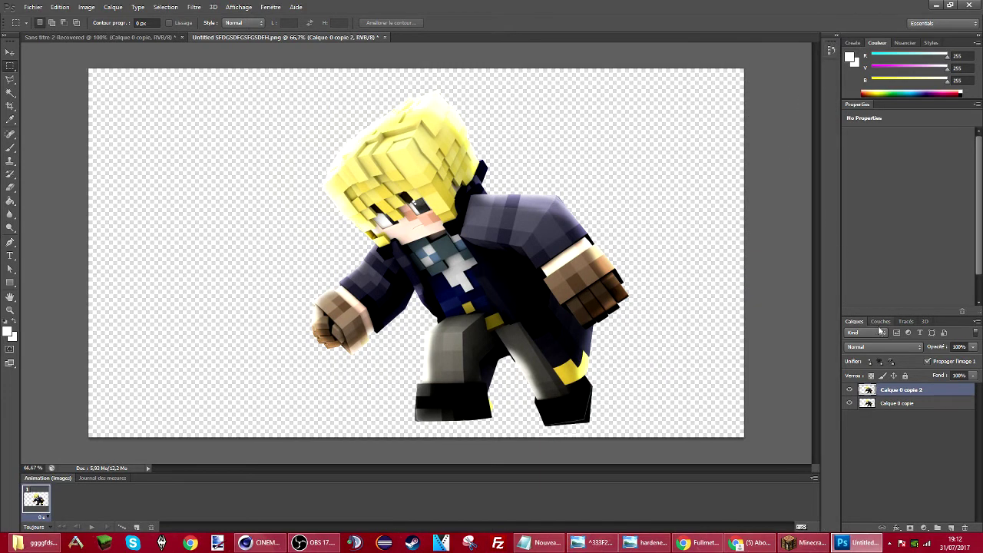
- Toggle the visibility of Calque 0 copie to compare it with the liquified layer, and leave it hidden
click(851, 404)
click(852, 404)
click(852, 404)
click(851, 403)
click(851, 404)
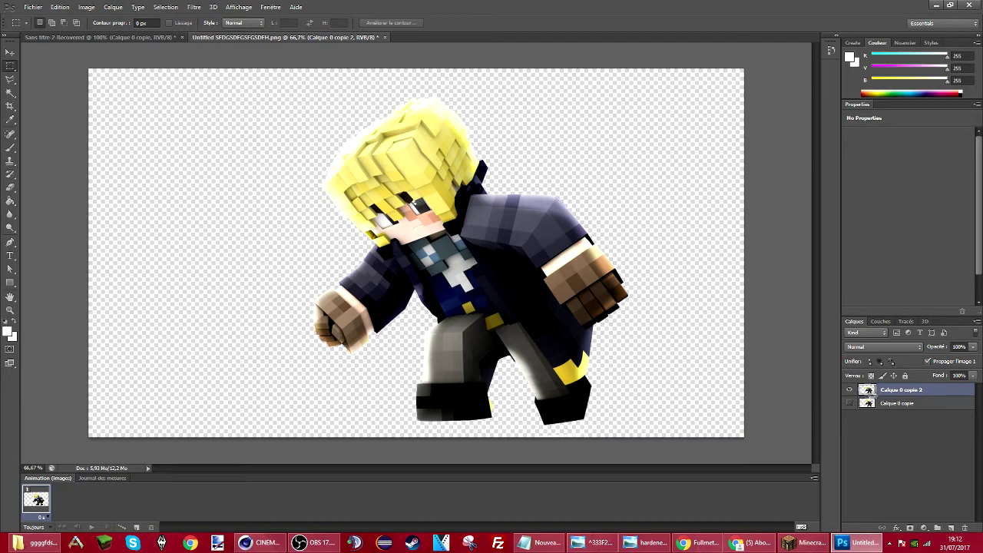
- Duplicate the liquified layer Calque 0 copie 2 and open the duplicate in the Filter Gallery
key(ctrl+j)
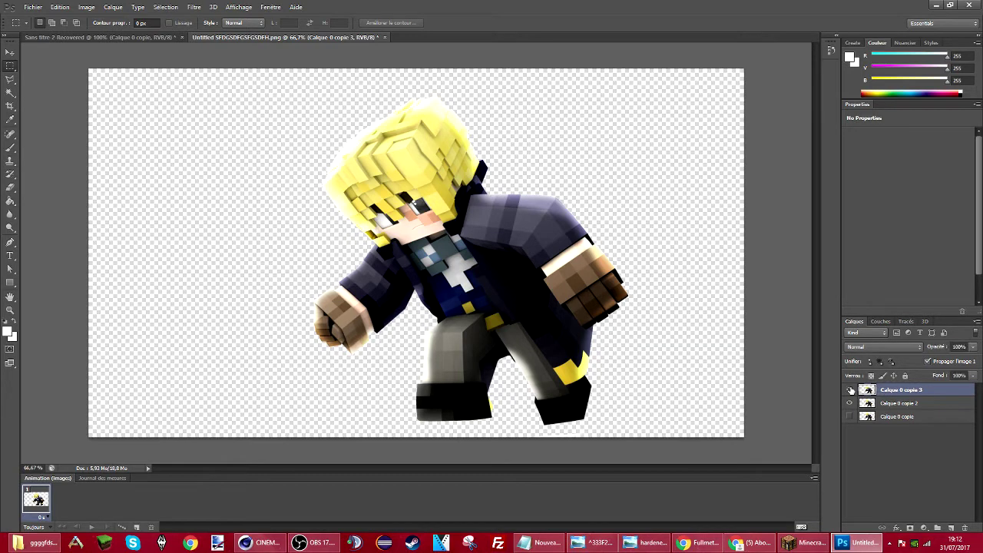
click(850, 390)
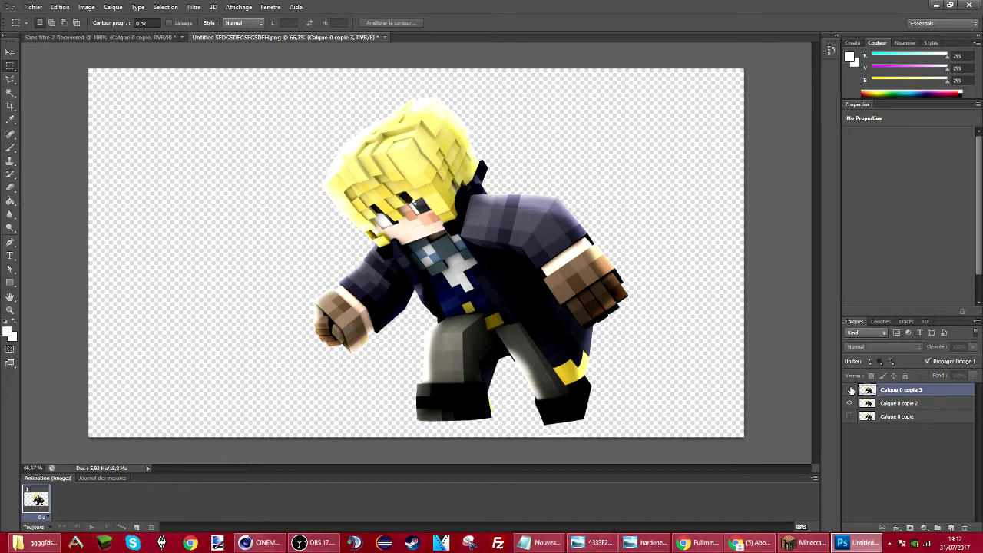
click(850, 390)
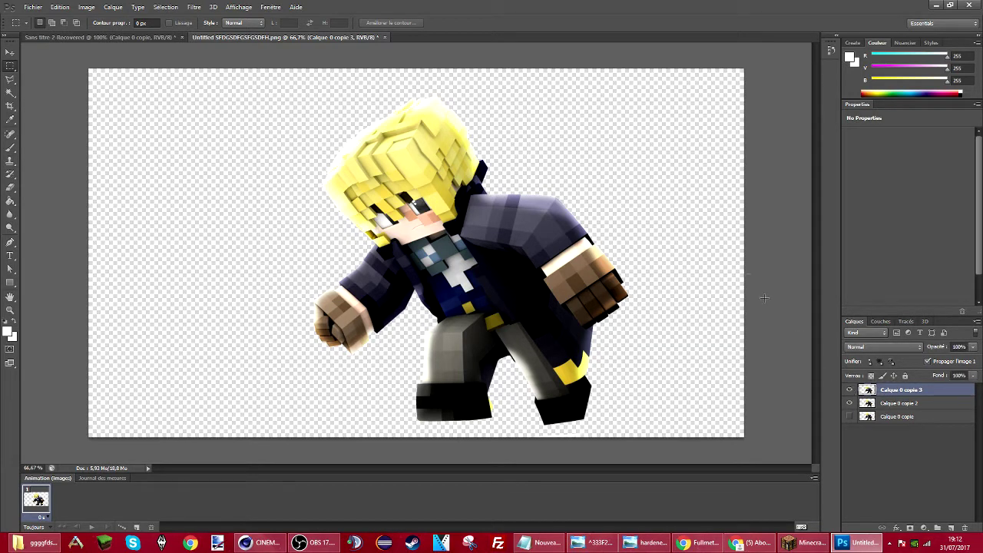
click(193, 7)
click(219, 46)
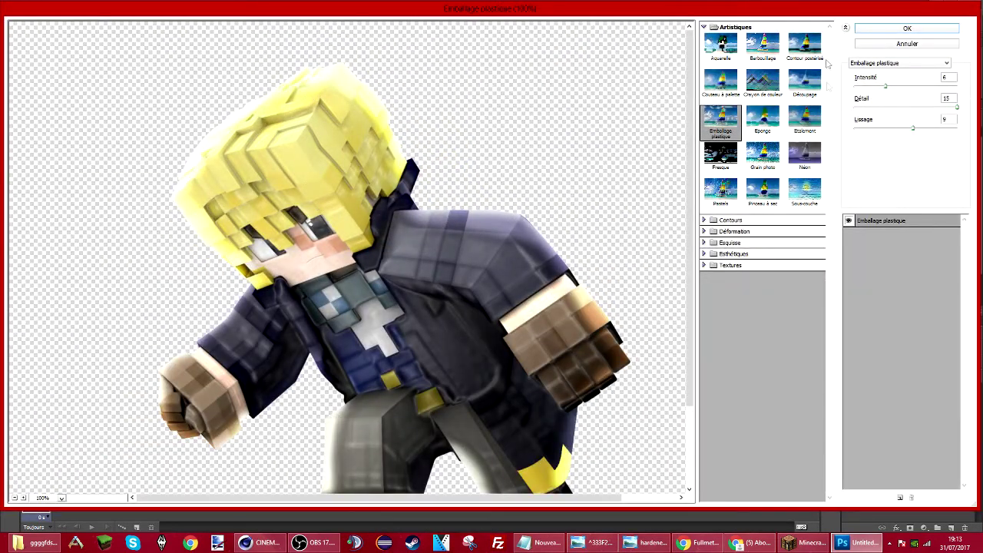
- Apply the Chrome filter from the Esquisse category to Calque 0 copie 3 with slightly reduced detail
click(717, 222)
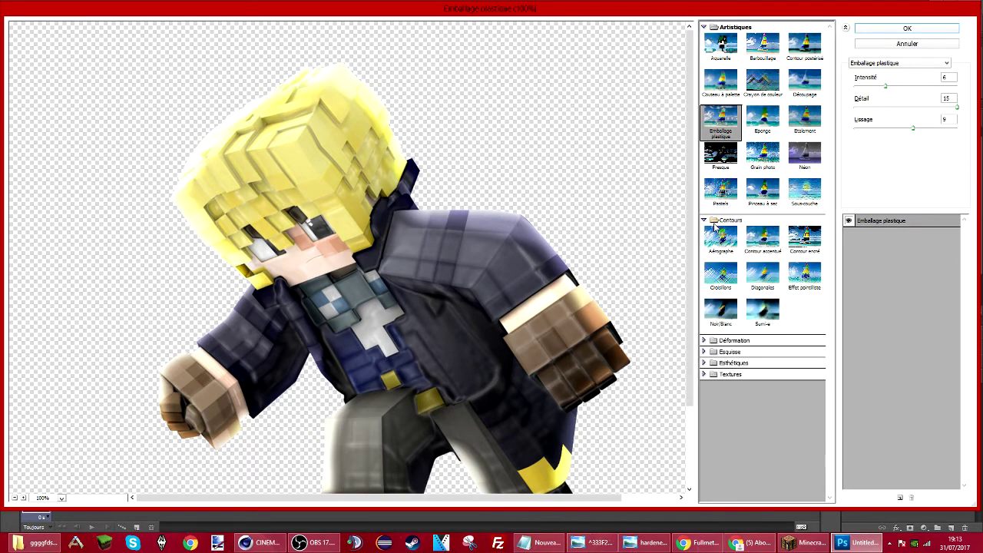
click(722, 340)
click(726, 388)
scroll(732, 434, down, 3)
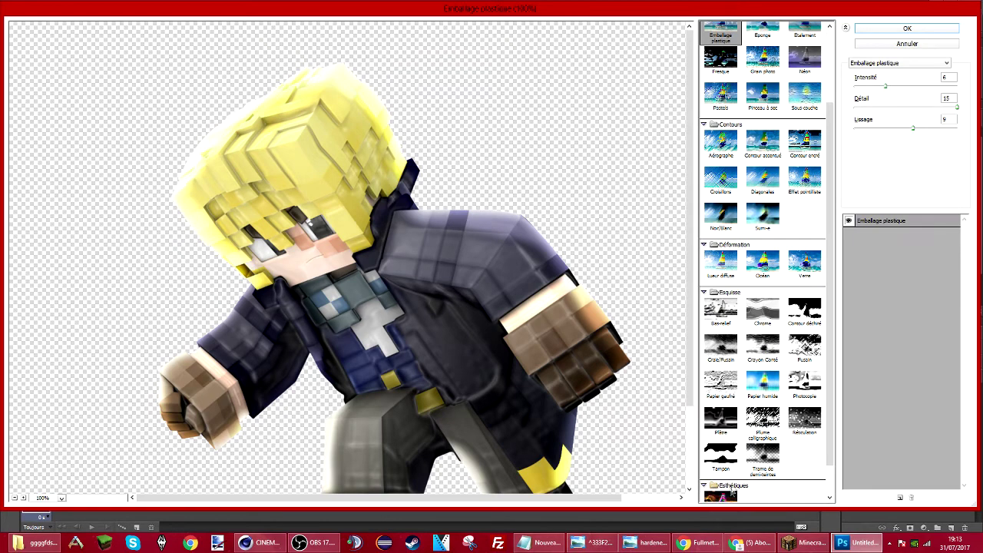
click(730, 486)
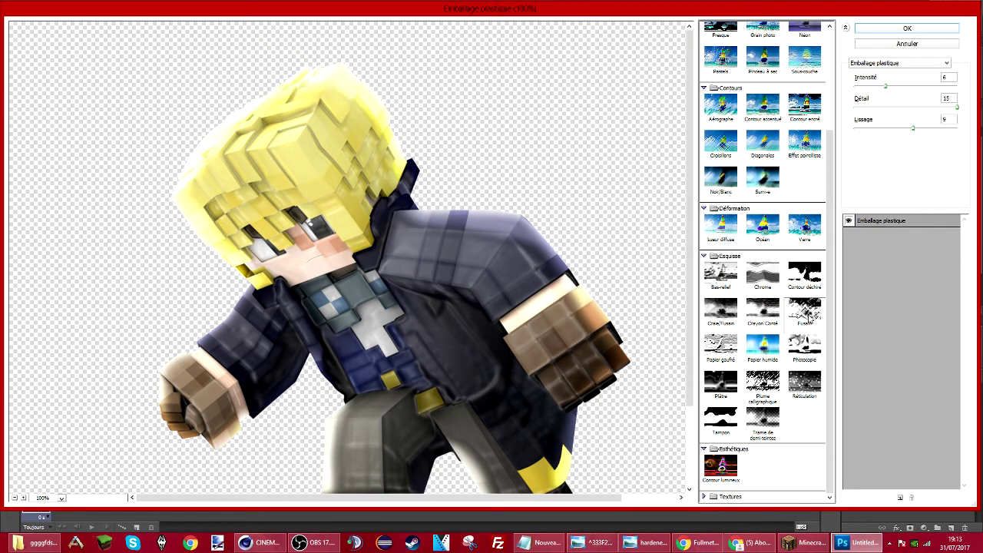
scroll(732, 225, up, 1)
click(764, 309)
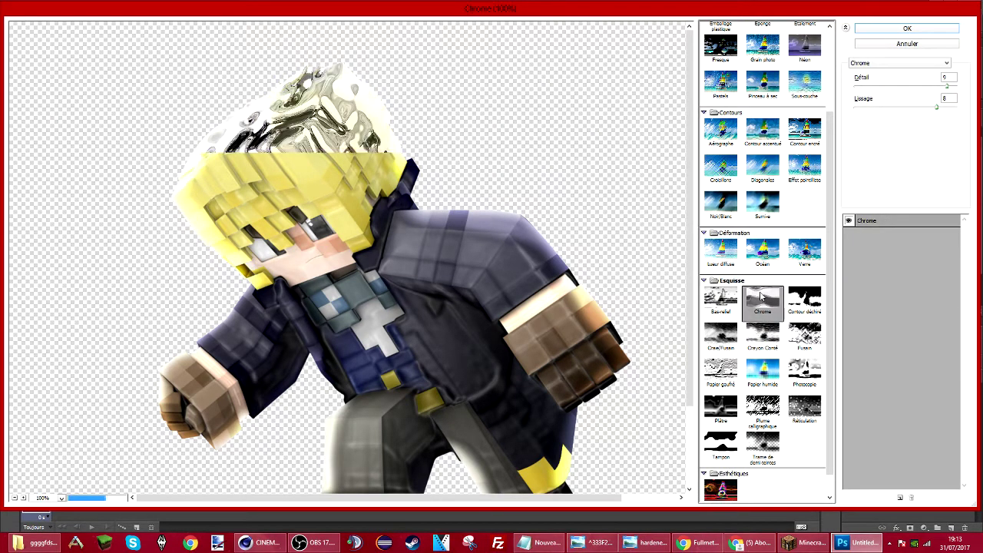
click(938, 88)
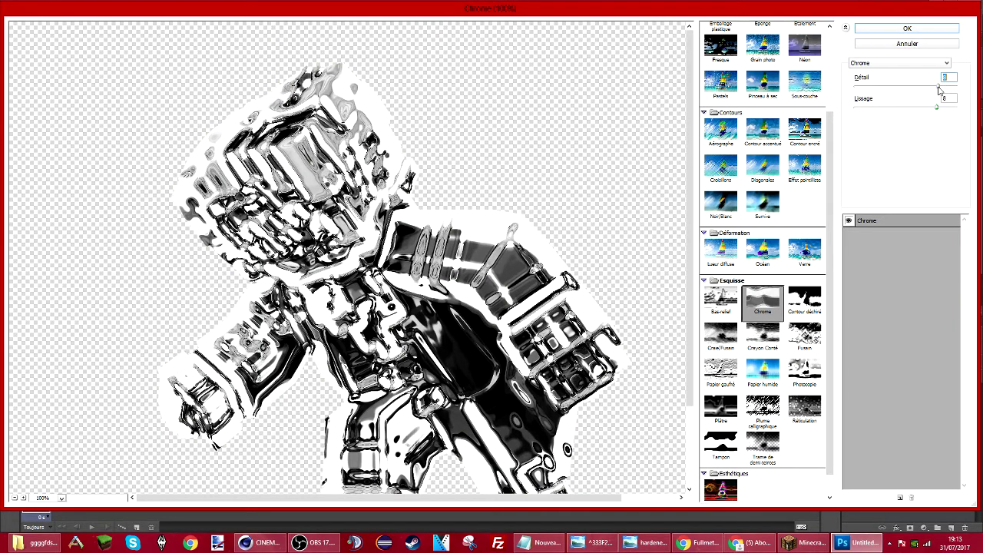
click(884, 29)
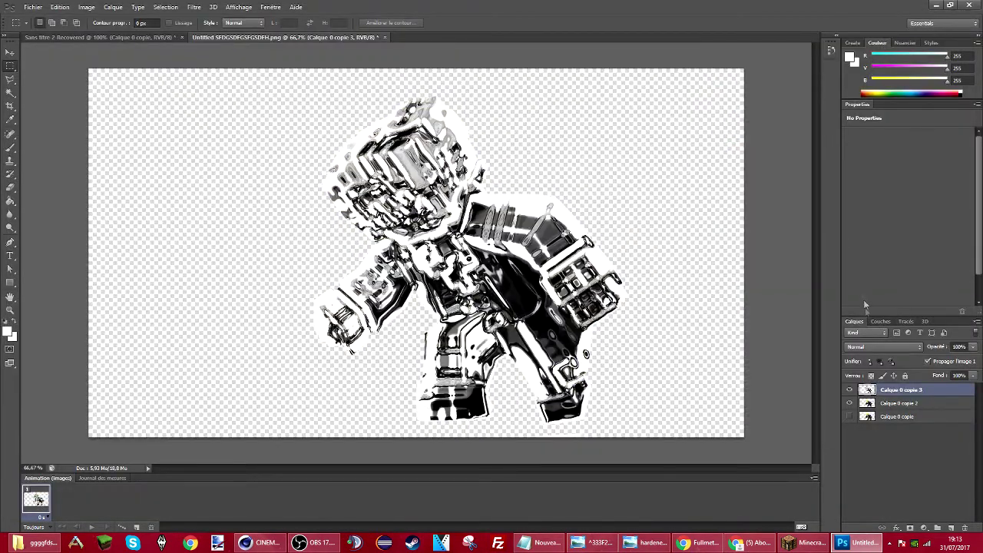
- Set Calque 0 copie 3 to the Incrustation blend mode and lower its opacity to 17%
click(867, 345)
click(865, 211)
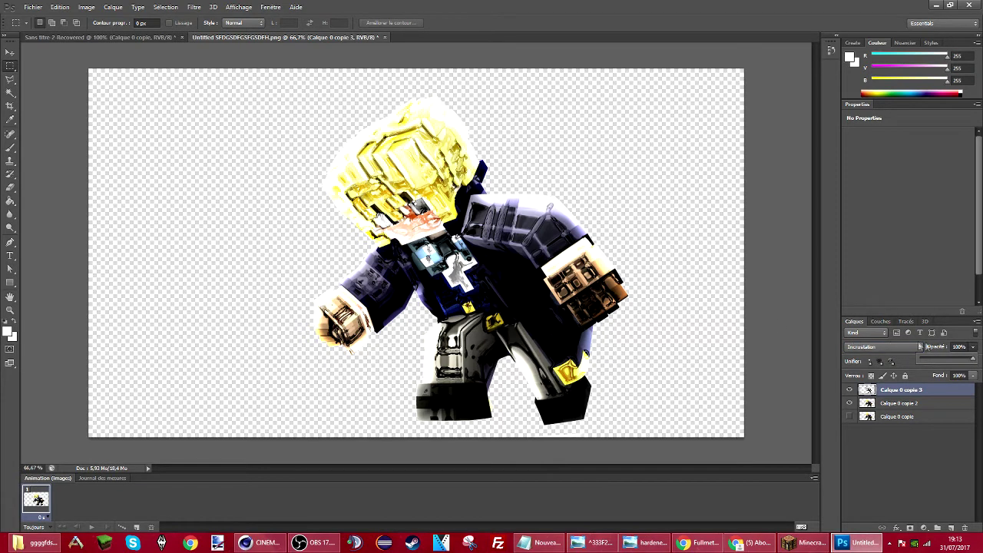
drag(965, 362, 928, 359)
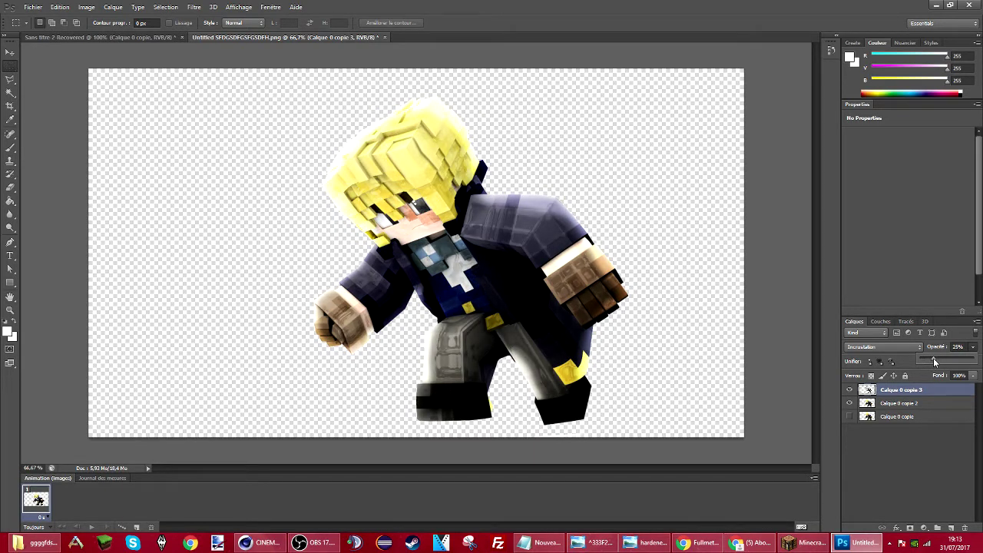
scroll(356, 201, up, 1)
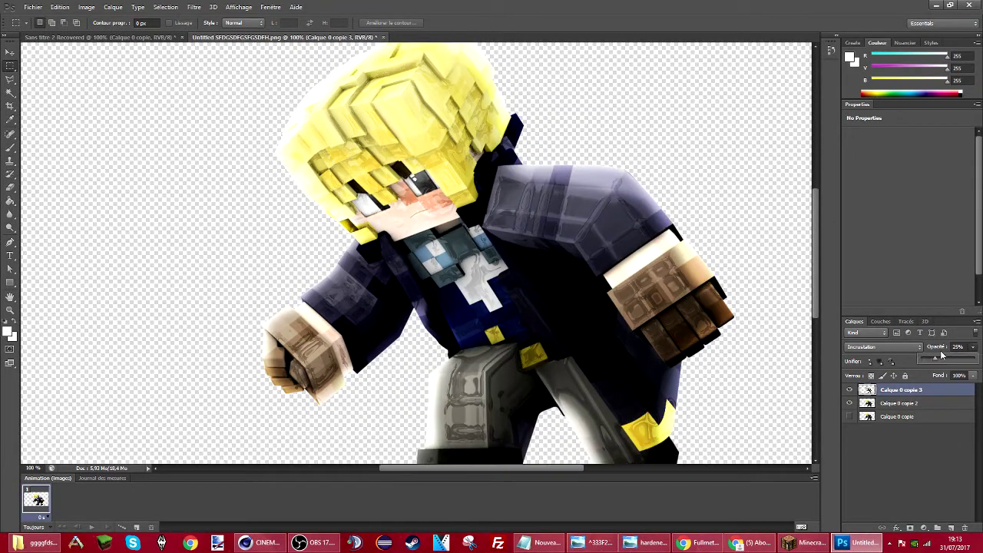
drag(930, 359, 930, 360)
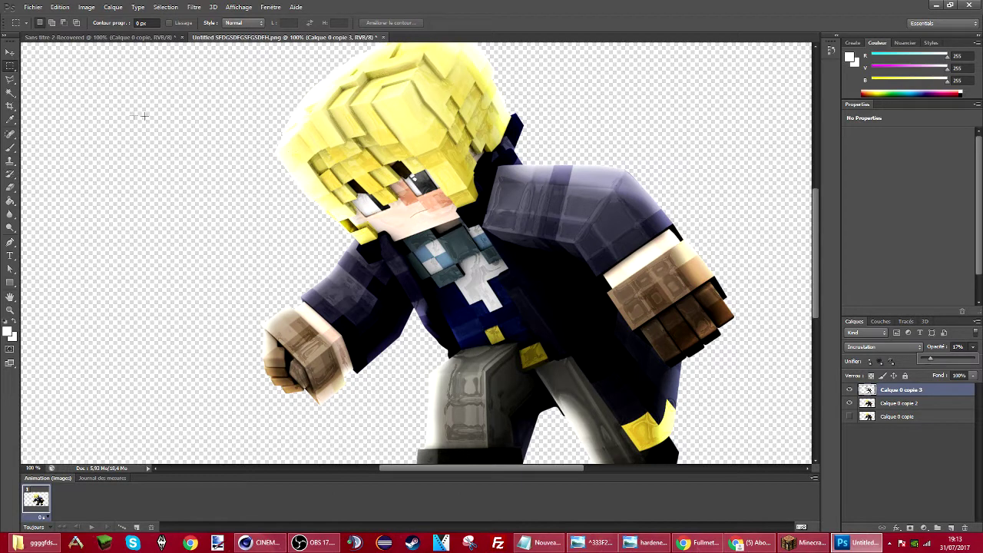
- Set up the Eraser with a smaller brush and 70% opacity
click(10, 187)
click(41, 23)
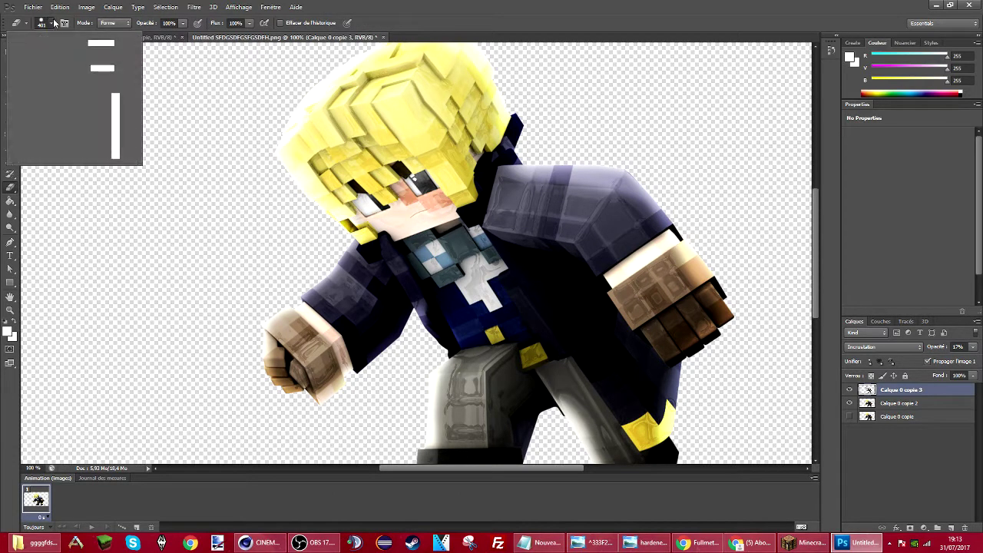
drag(59, 55, 58, 55)
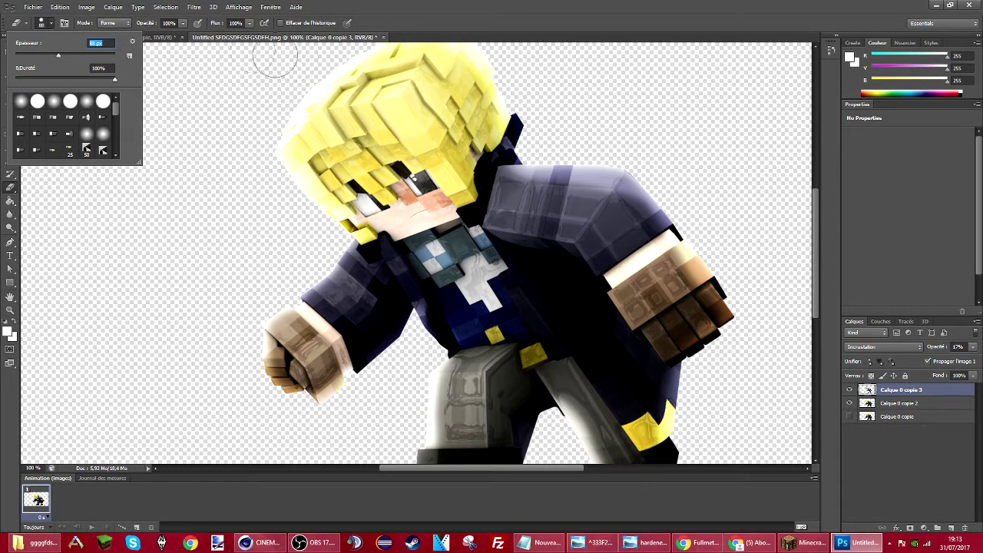
click(184, 27)
drag(183, 37, 170, 38)
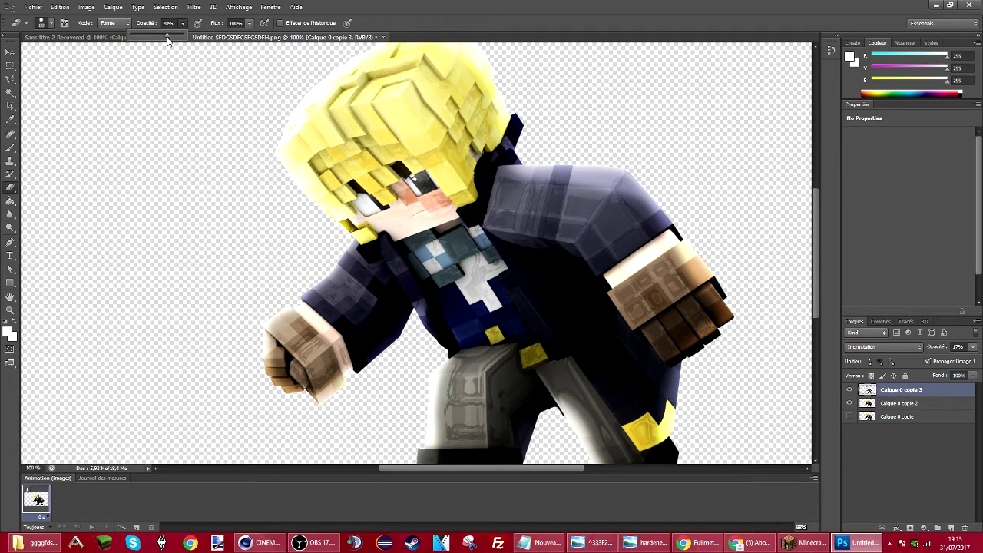
- Erase the Chrome texture from the face, hands and clothing on Calque 0 copie 3, and toggle the layer's visibility to compare
mouse_move(370, 166)
mouse_down()
mouse_move(389, 201)
mouse_move(405, 188)
mouse_move(409, 214)
mouse_up()
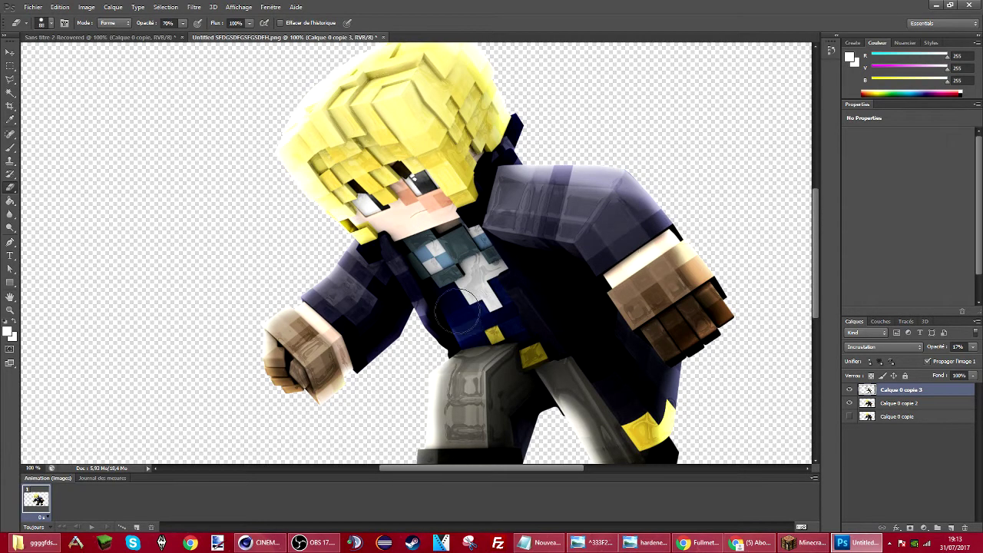
scroll(553, 292, down, 3)
mouse_move(432, 358)
mouse_down()
mouse_move(427, 324)
mouse_move(480, 224)
mouse_move(441, 187)
mouse_up()
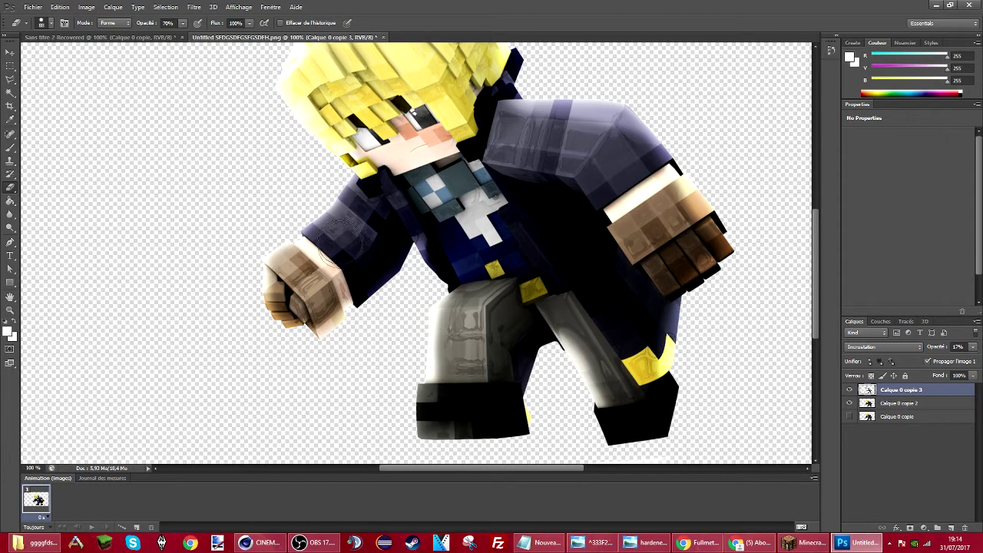
scroll(330, 254, up, 3)
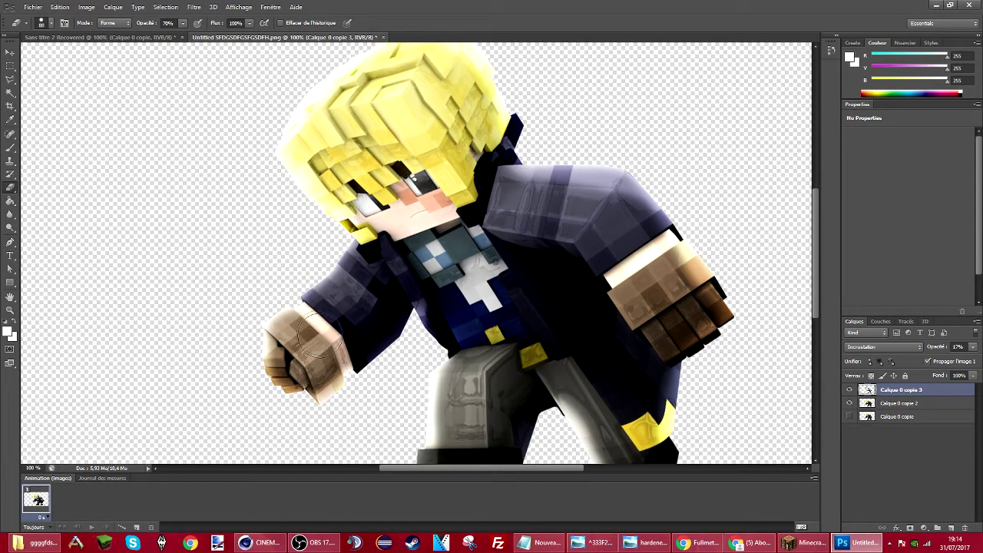
mouse_move(522, 542)
key(ctrl+minus)
key(ctrl+minus)
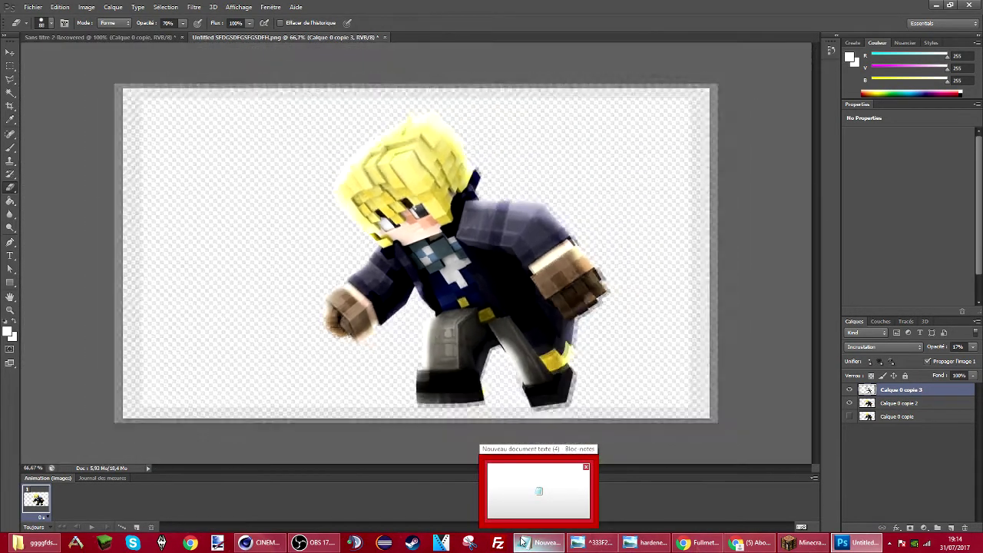
click(849, 390)
click(848, 390)
- Duplicate Calque 0 copie 2 and open the duplicate in the Filter Gallery
click(898, 405)
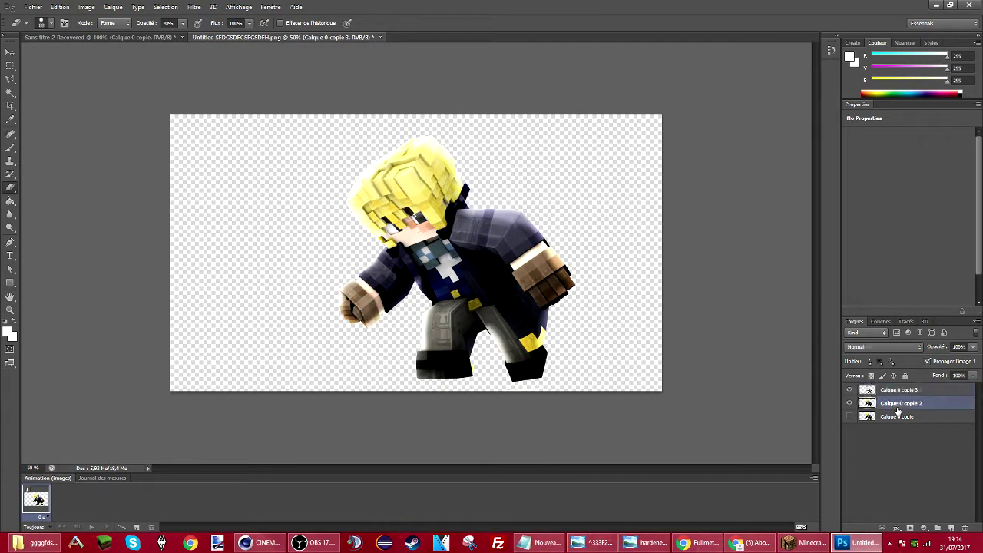
key(ctrl+j)
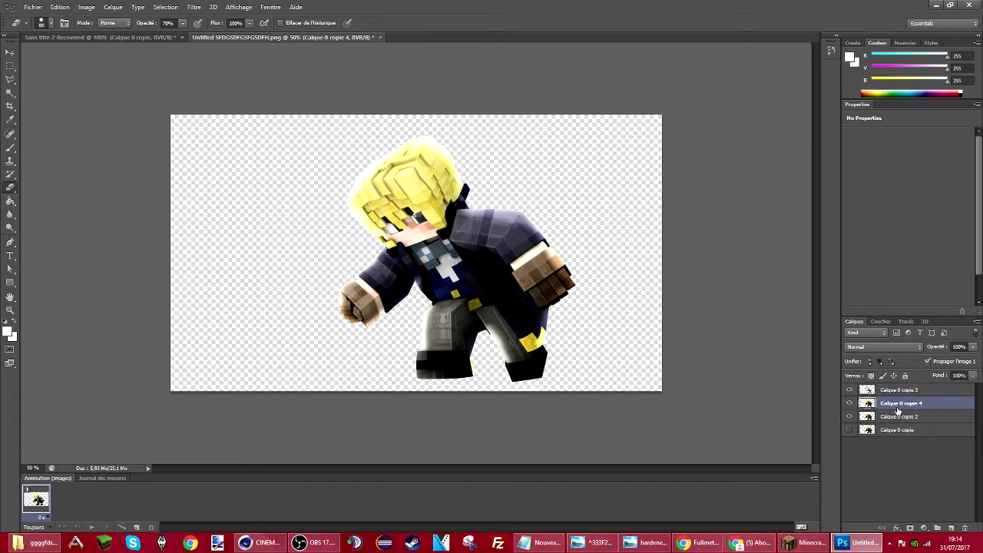
click(193, 7)
click(216, 47)
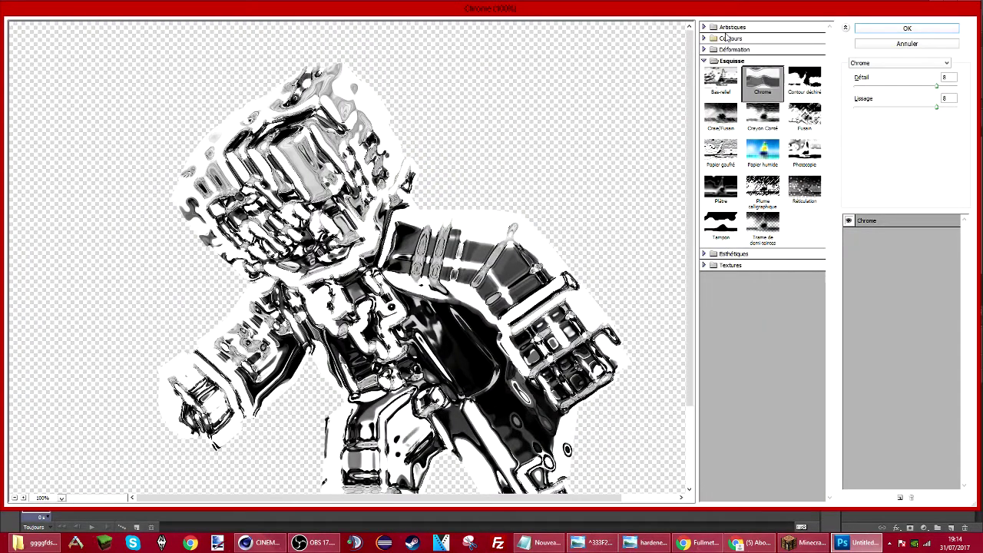
- Browse the filter categories and apply the Contour lumineux filter from Esthétiques to Calque 0 copie 4
click(726, 39)
click(735, 158)
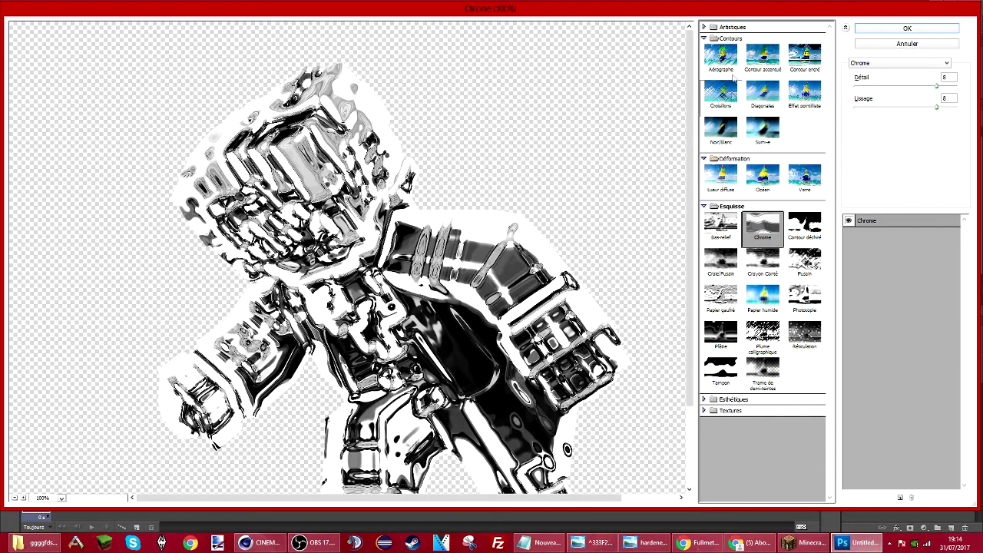
click(734, 27)
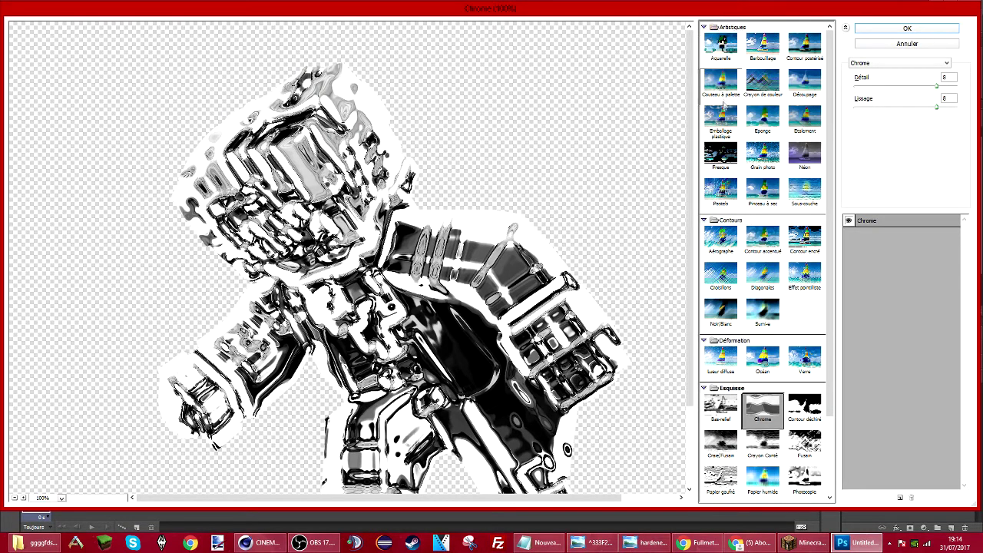
scroll(731, 407, down, 3)
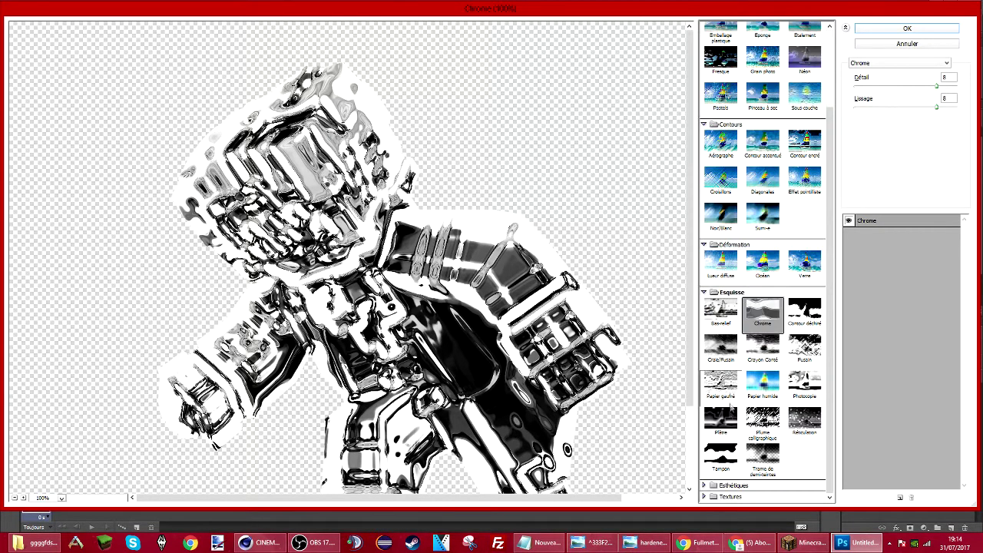
click(733, 486)
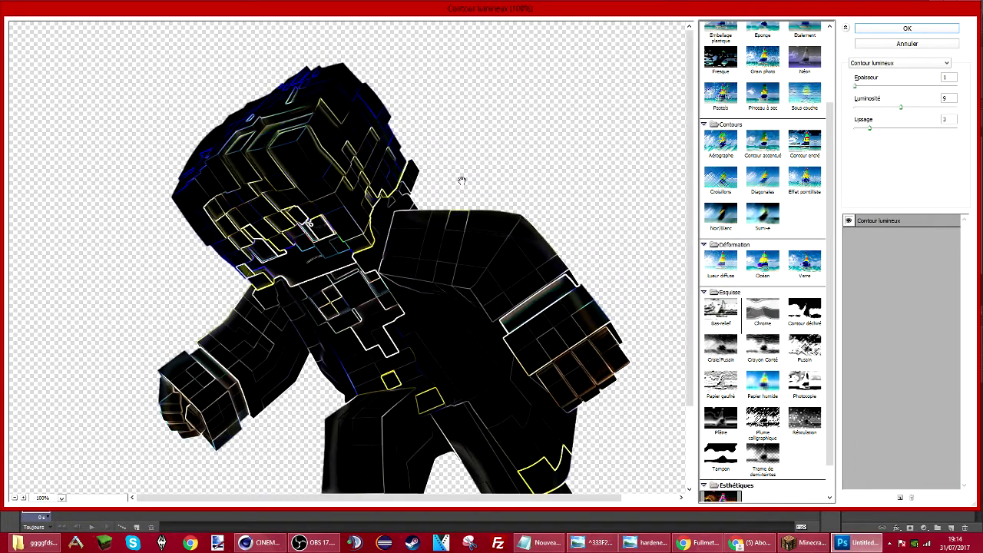
scroll(462, 179, down, 1)
click(908, 28)
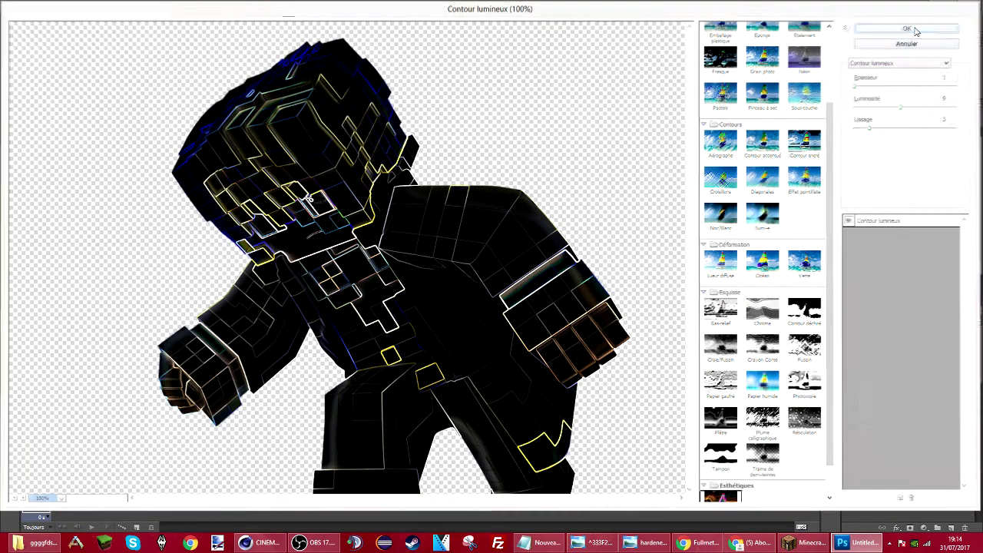
- Try the Incrustation, Densité linéaire - (Ajout) and Couleur plus claire blend modes on Calque 0 copie 4
click(868, 346)
click(887, 203)
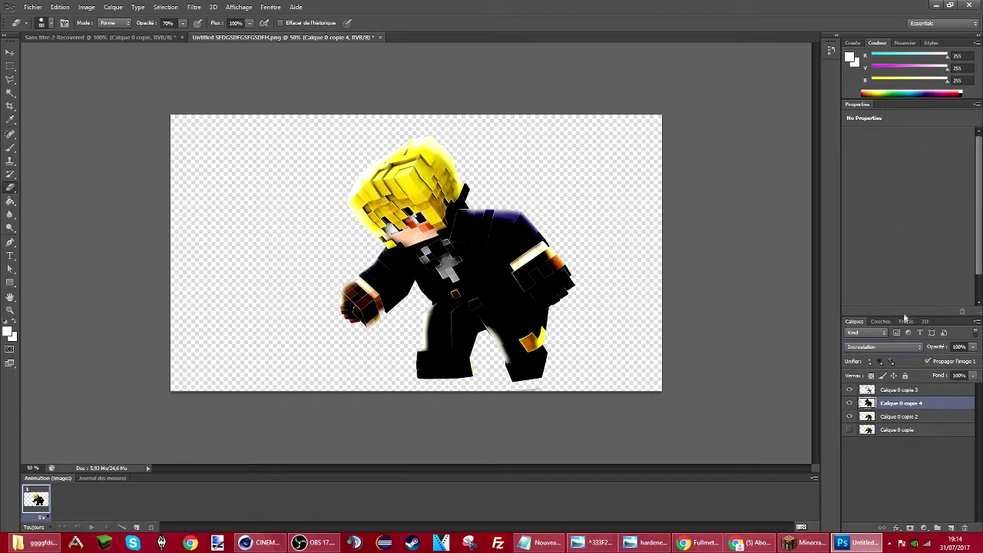
scroll(889, 351, up, 2)
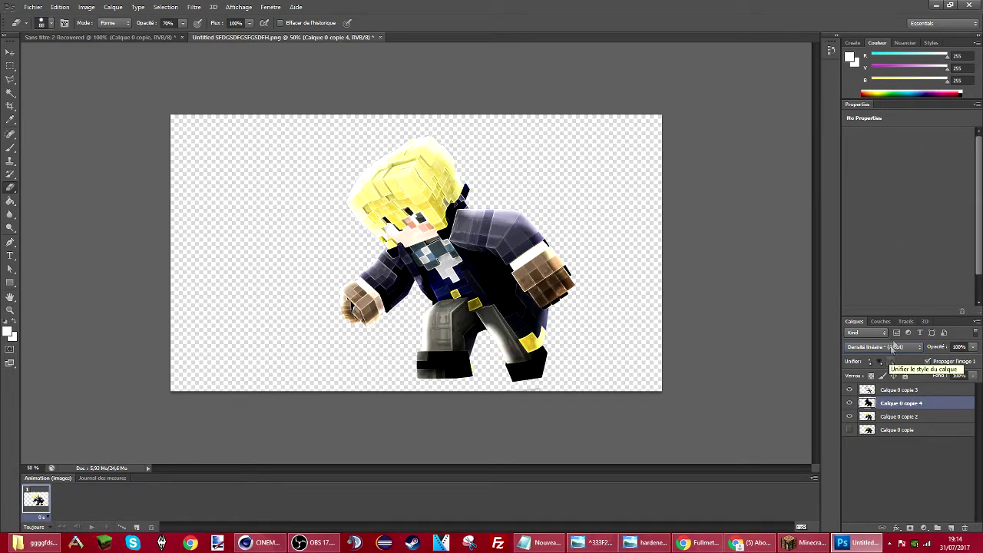
scroll(891, 355, down, 1)
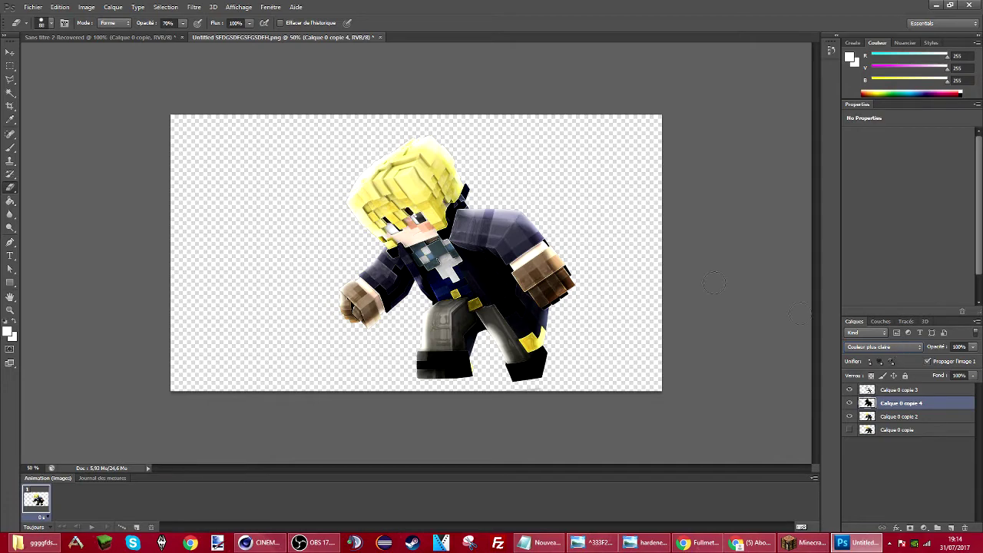
key(ctrl+plus)
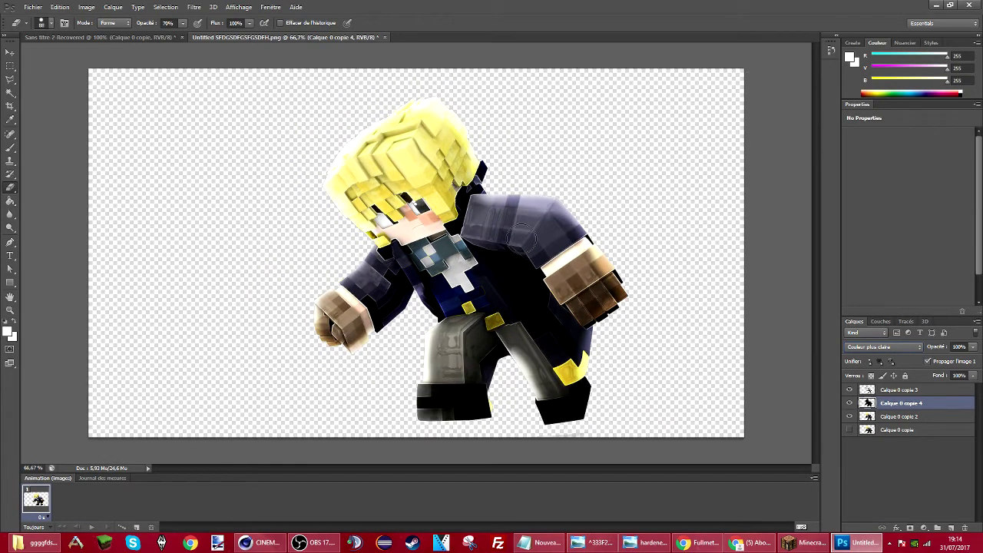
scroll(877, 353, up, 1)
- Set Calque 0 copie 4 to the Densité couleur - blend mode and lower its opacity to 40%
click(879, 348)
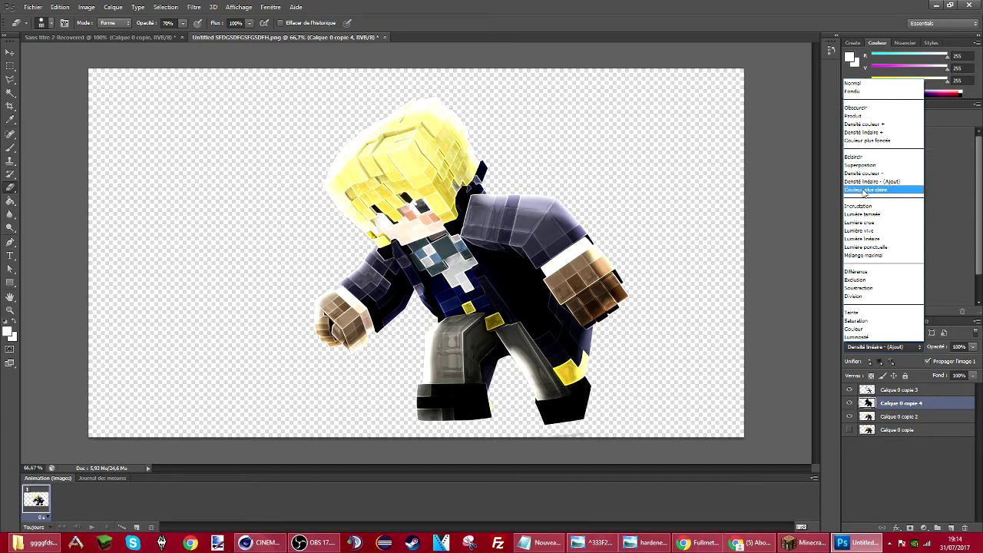
click(856, 158)
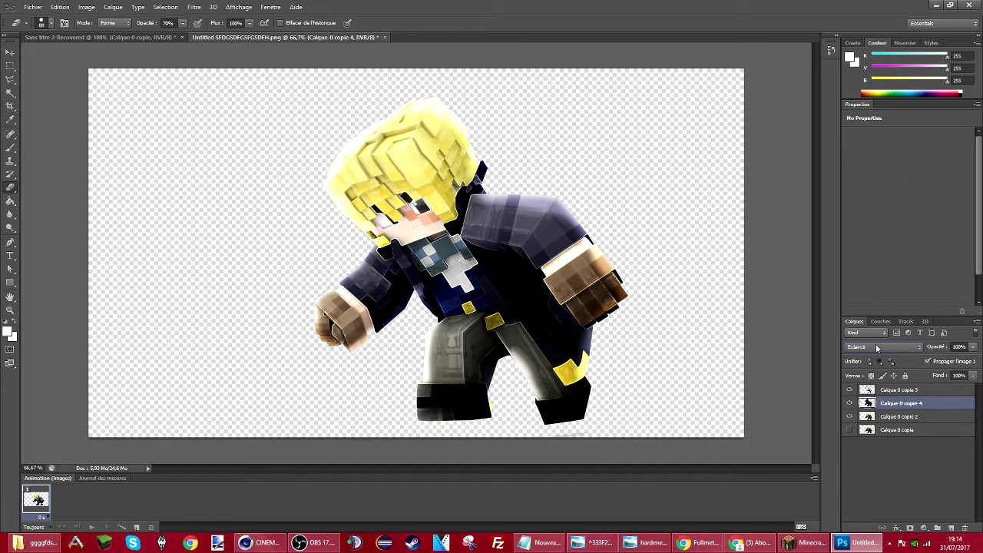
scroll(877, 347, down, 5)
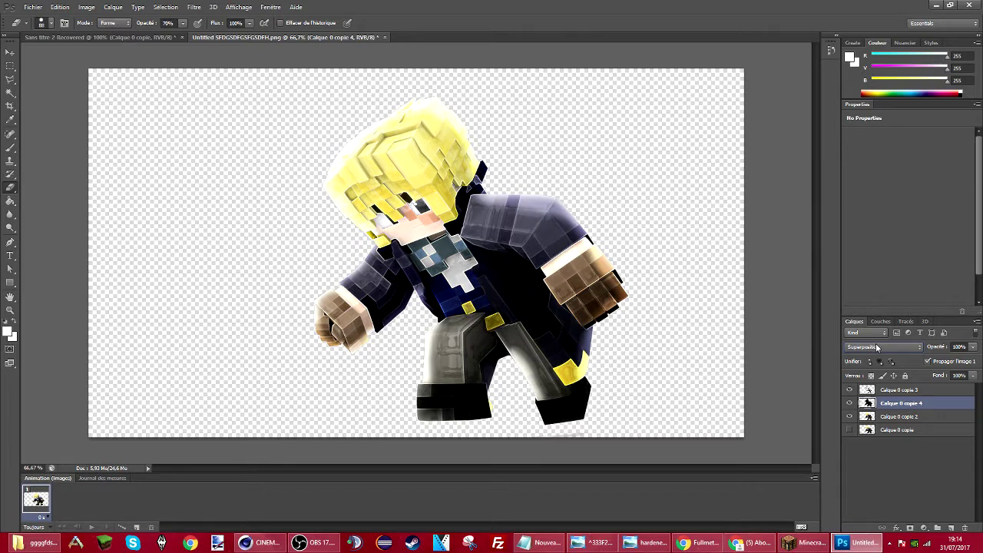
scroll(877, 347, down, 1)
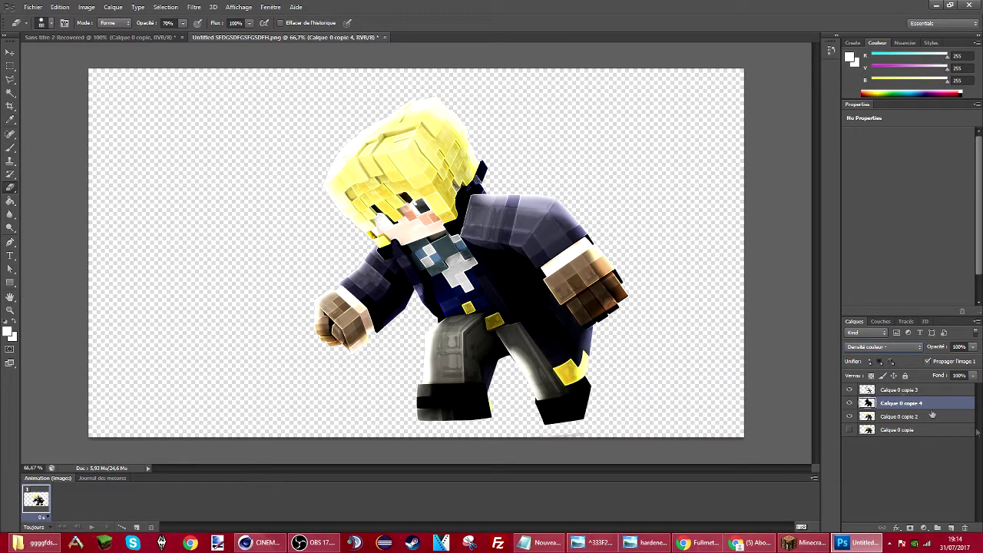
click(973, 347)
drag(972, 360, 957, 362)
drag(939, 359, 939, 360)
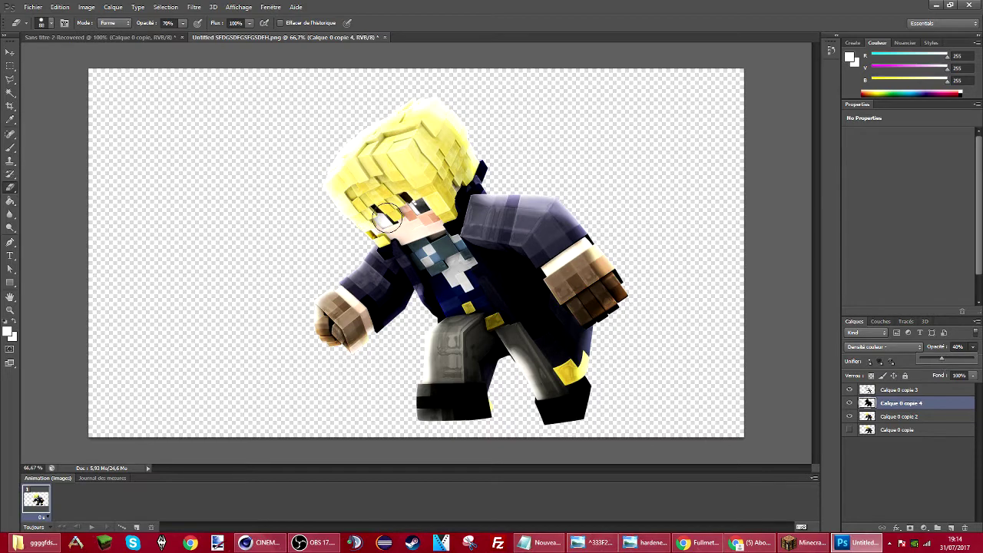
- Erase part of the glowing outline effect around the character's scarf and shirt front on Calque 0 copie 4
key(ctrl+plus)
key(ctrl+plus)
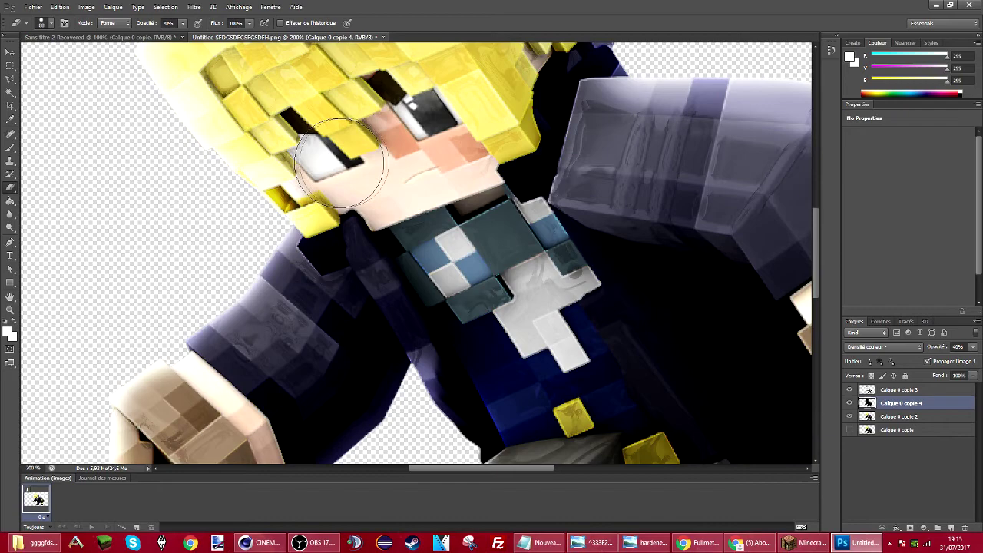
scroll(388, 145, down, 2)
key(ctrl+minus)
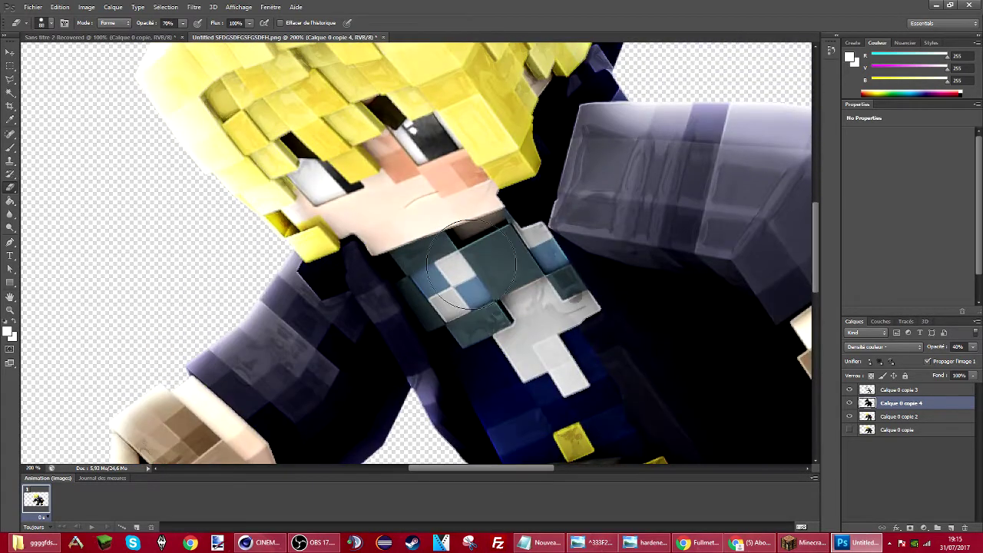
key(ctrl+minus)
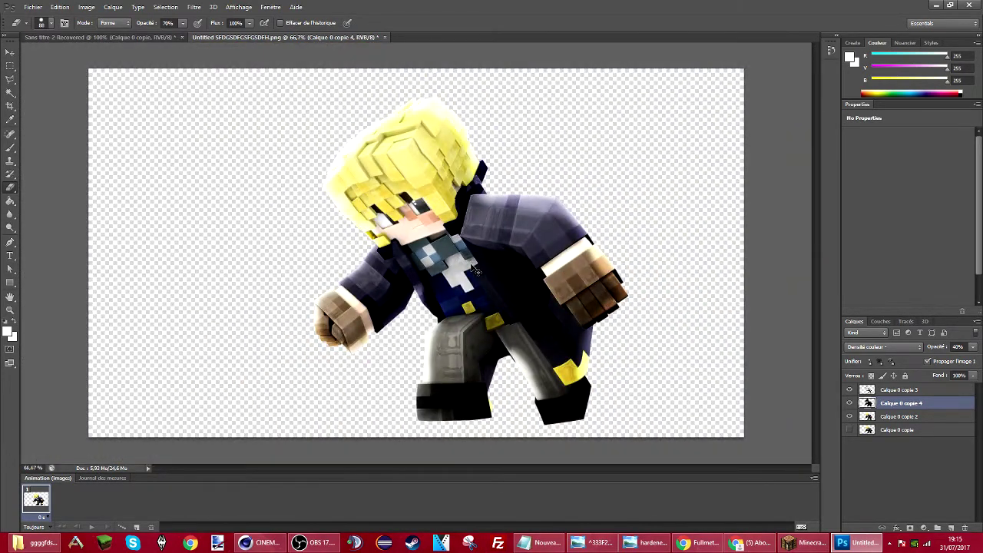
key(ctrl+plus)
scroll(469, 277, down, 3)
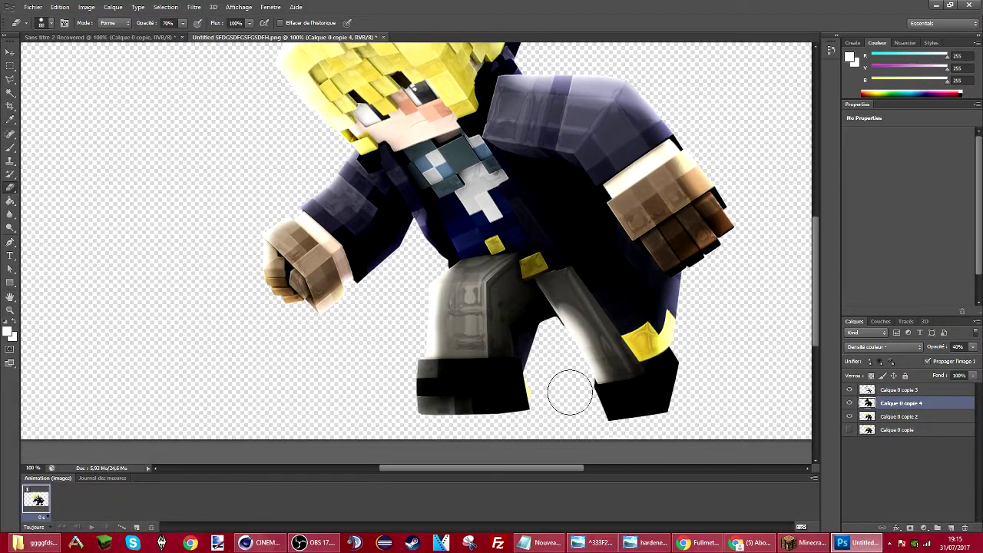
mouse_move(479, 209)
mouse_down()
mouse_move(460, 189)
mouse_move(505, 346)
mouse_move(529, 192)
mouse_move(558, 183)
mouse_move(453, 186)
mouse_move(494, 186)
mouse_up()
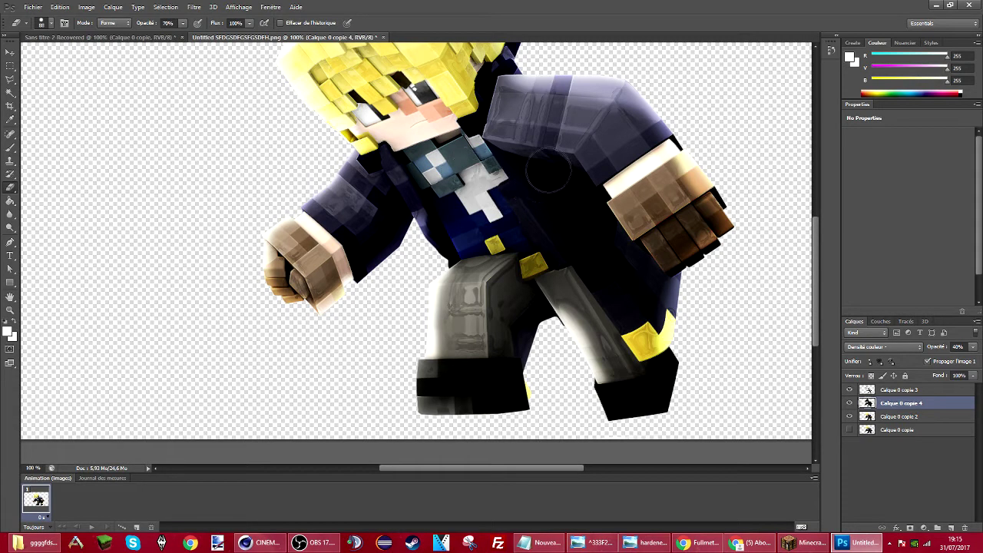
scroll(547, 175, up, 2)
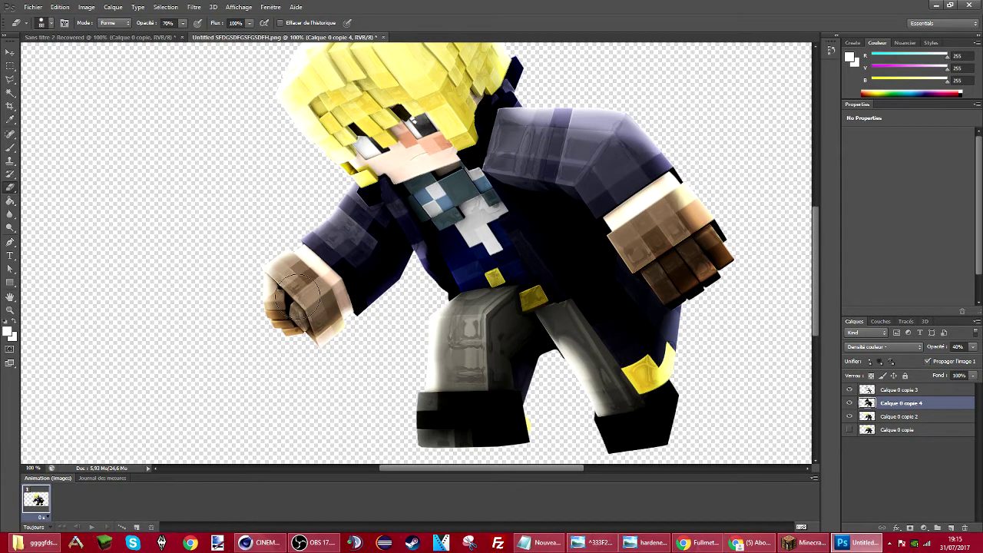
scroll(296, 296, up, 3)
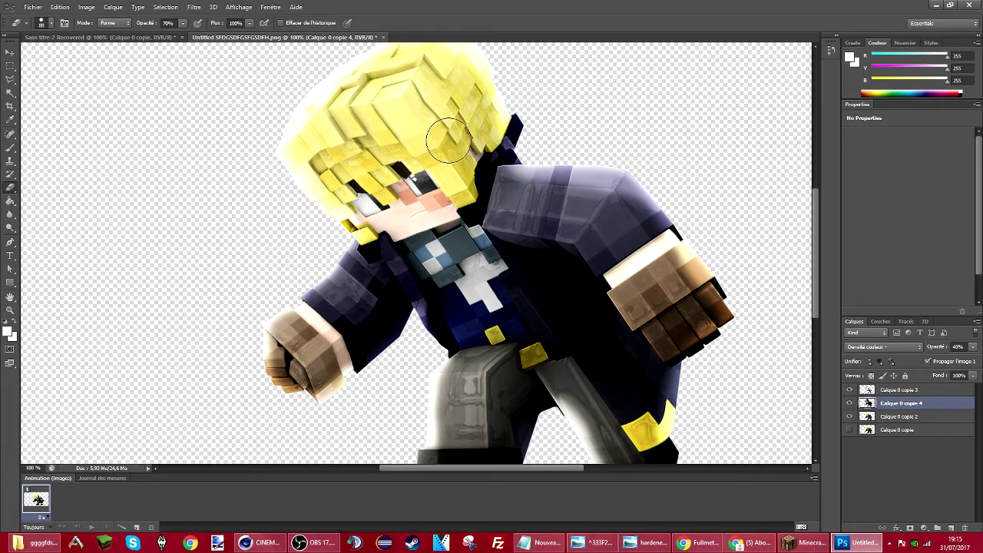
- Toggle the visibility of Calque 0 copie 4 to compare the character with and without the glowing outlines
click(849, 403)
click(849, 403)
mouse_move(896, 405)
mouse_down()
mouse_move(896, 389)
mouse_move(895, 409)
mouse_up()
key(ctrl+minus)
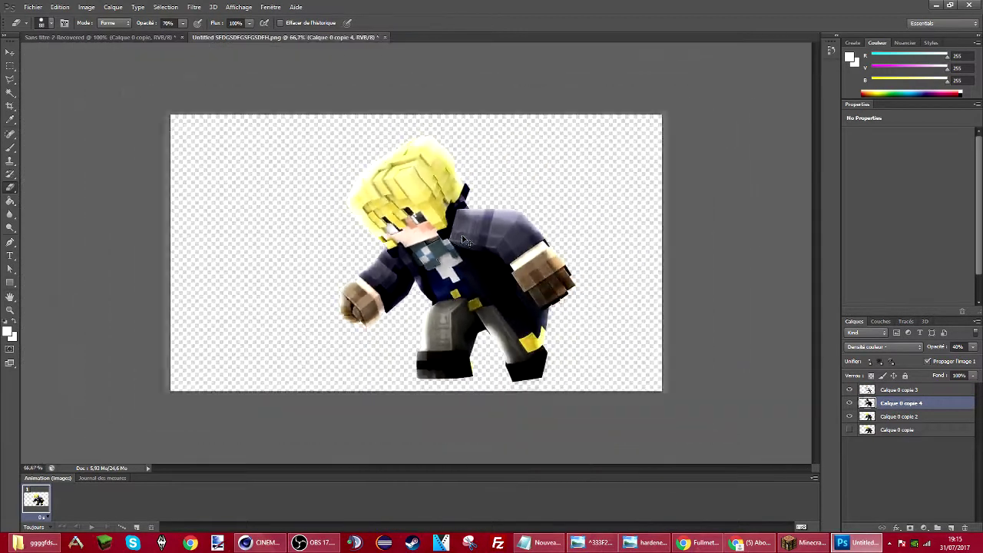
- Duplicate Calque 0 copie 2 again and open the new copy in the Filter Gallery
click(891, 416)
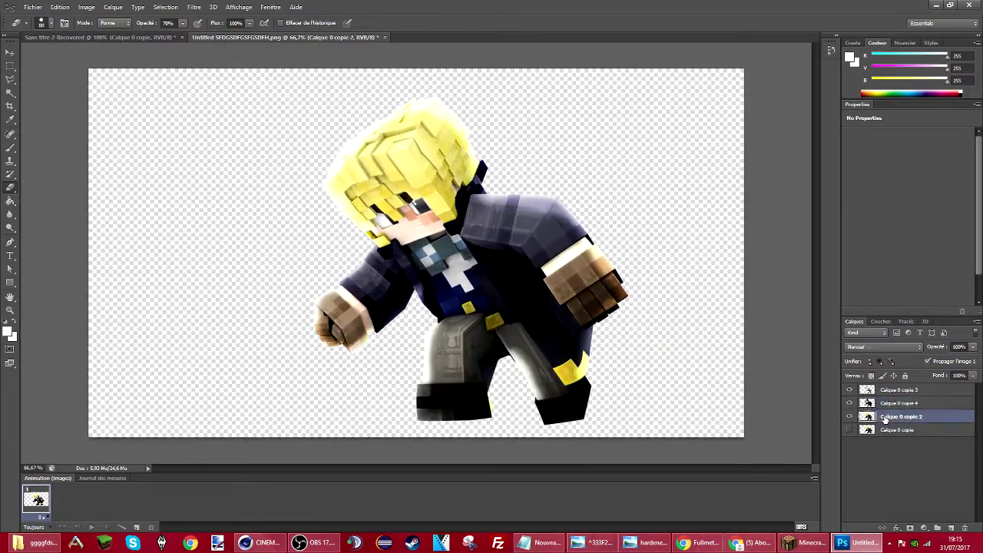
key(ctrl+j)
click(194, 7)
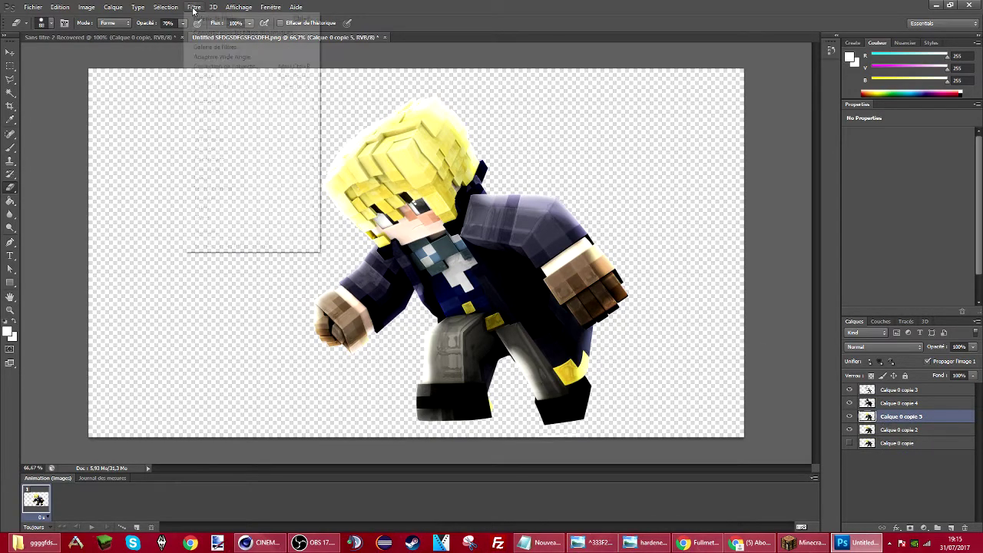
click(194, 50)
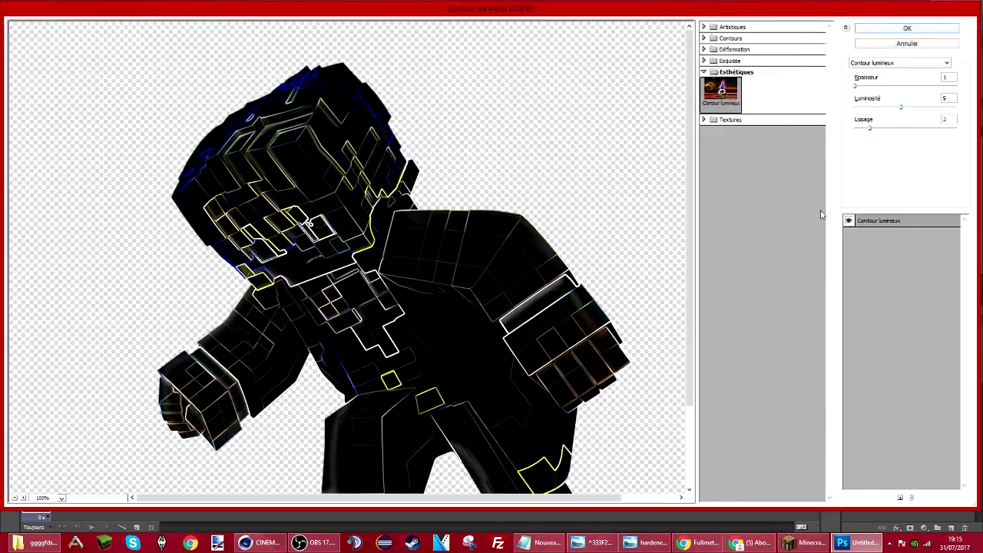
- Apply the Emballage plastique artistic filter to the Calque 0 copie 5 layer
click(742, 28)
click(721, 117)
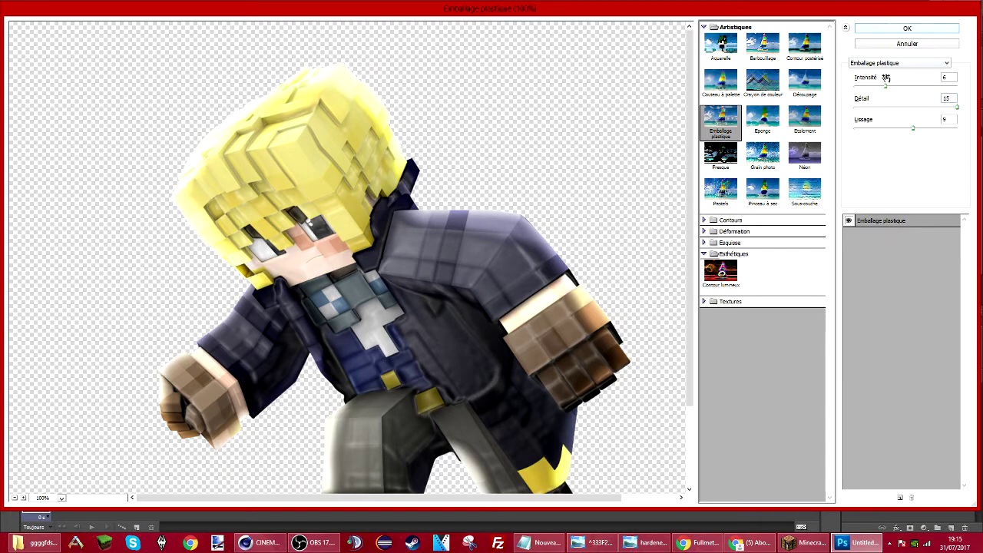
click(908, 29)
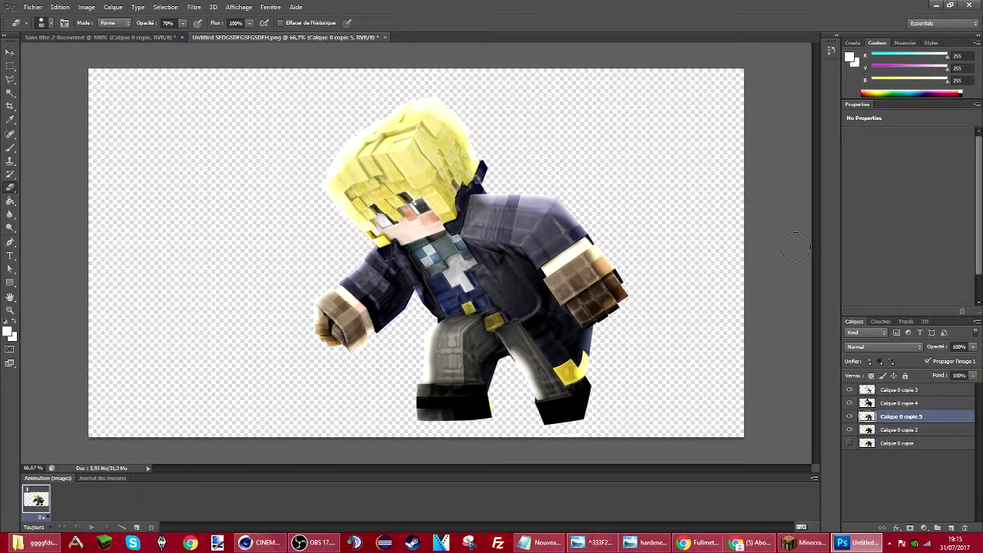
- Set Calque 0 copie 5 to the Incrustation blend mode at 25% opacity and toggle its visibility to compare the effect
click(883, 346)
click(883, 209)
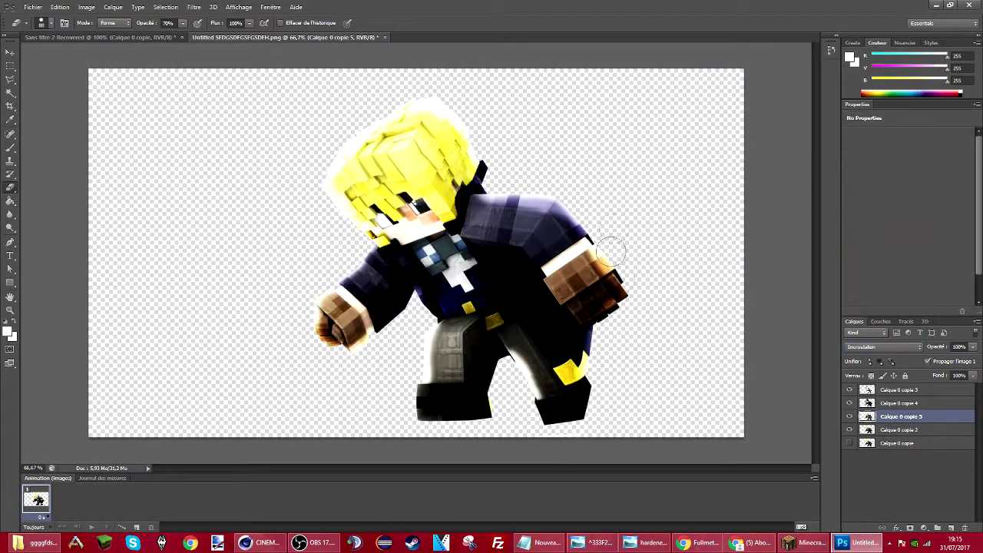
drag(975, 346, 935, 361)
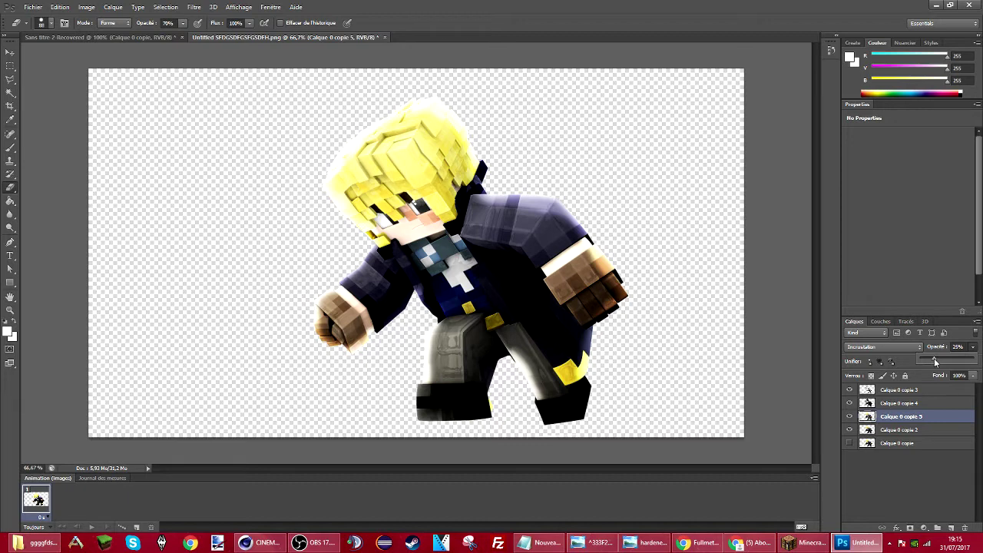
click(849, 416)
click(850, 416)
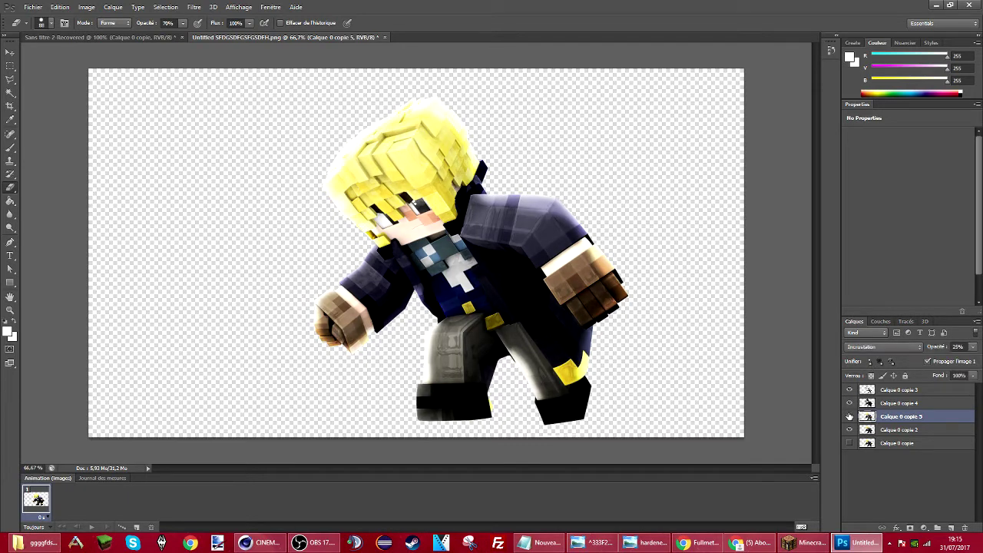
- Select Calque 0 copie 2, 3, 4 and 5 together and create a new layer group
click(898, 430)
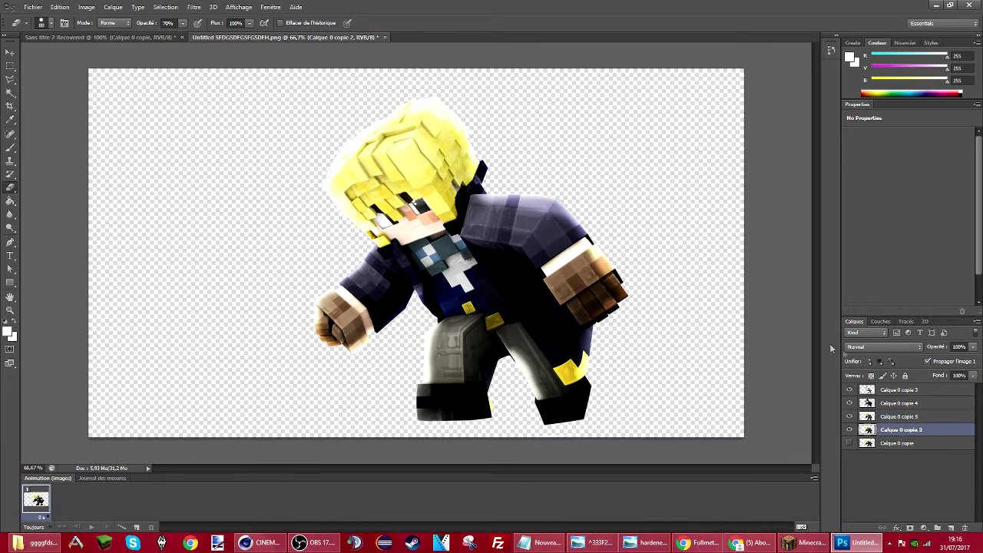
ctrl+click(903, 391)
ctrl+click(904, 403)
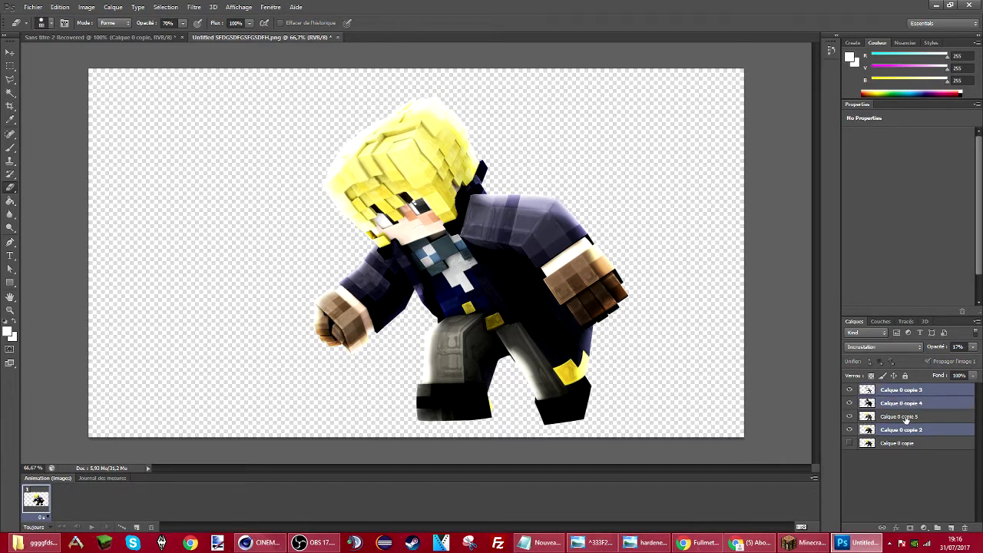
ctrl+click(904, 415)
click(939, 529)
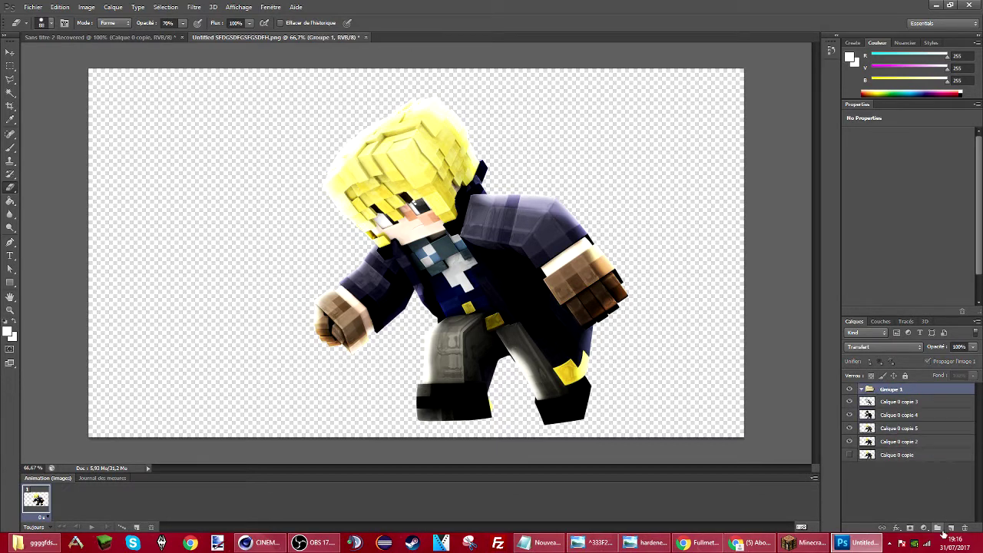
- Move all the Calque 0 copy layers into Groupe 1 and collapse the group
click(896, 407)
shift+click(890, 454)
drag(907, 414, 876, 394)
click(861, 393)
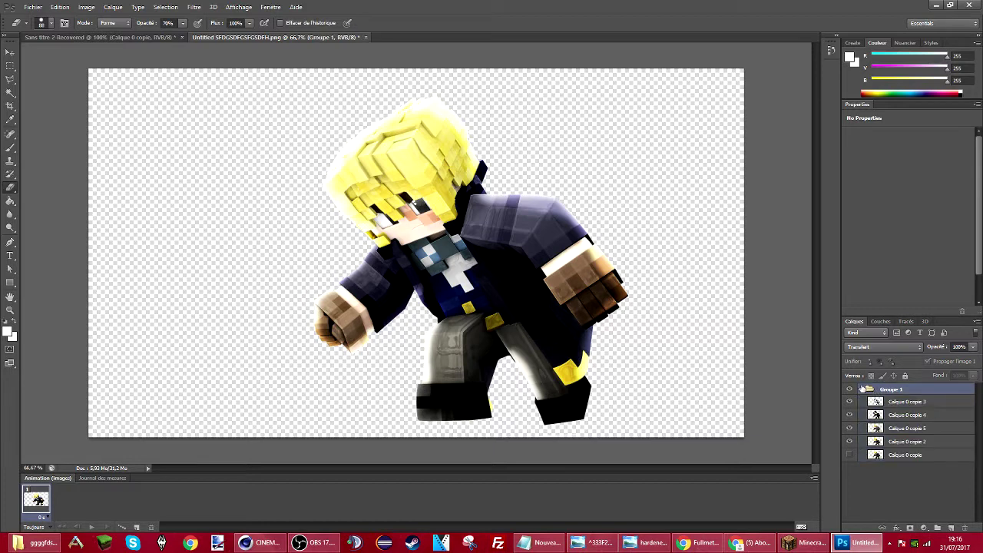
click(862, 390)
click(900, 405)
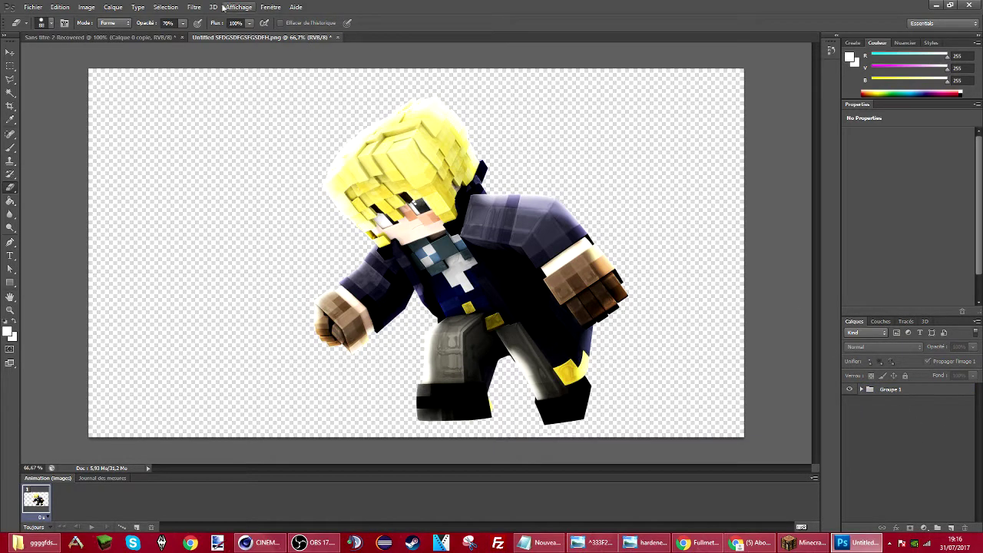
- Start opening a file and browse on the Data (E:) drive to Nouveau dossier (4) inside the Random folder
click(34, 7)
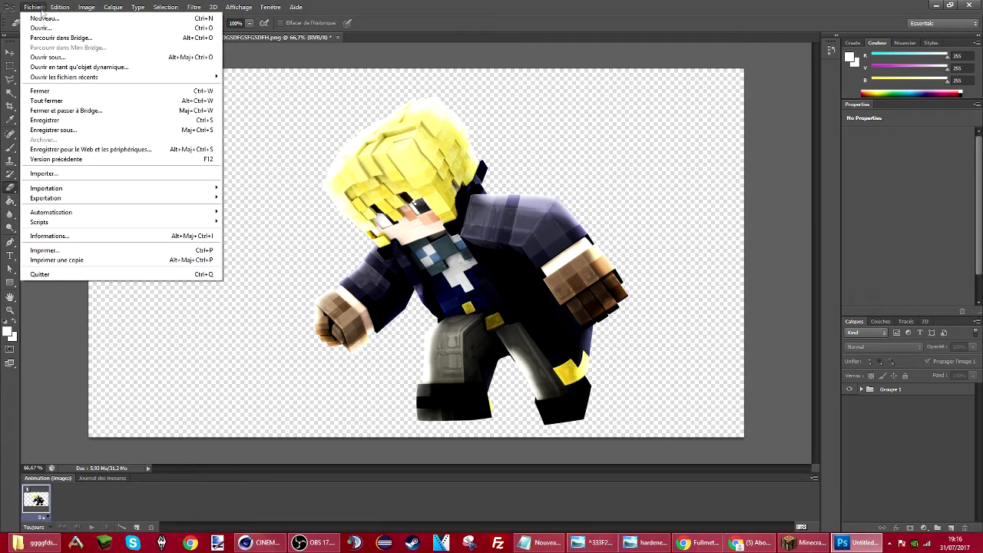
click(43, 29)
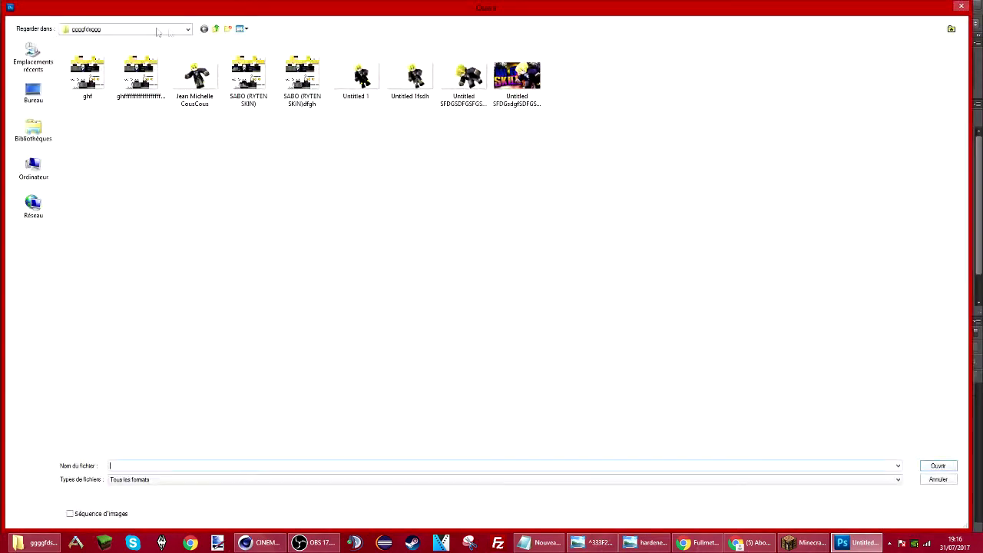
click(39, 54)
click(33, 93)
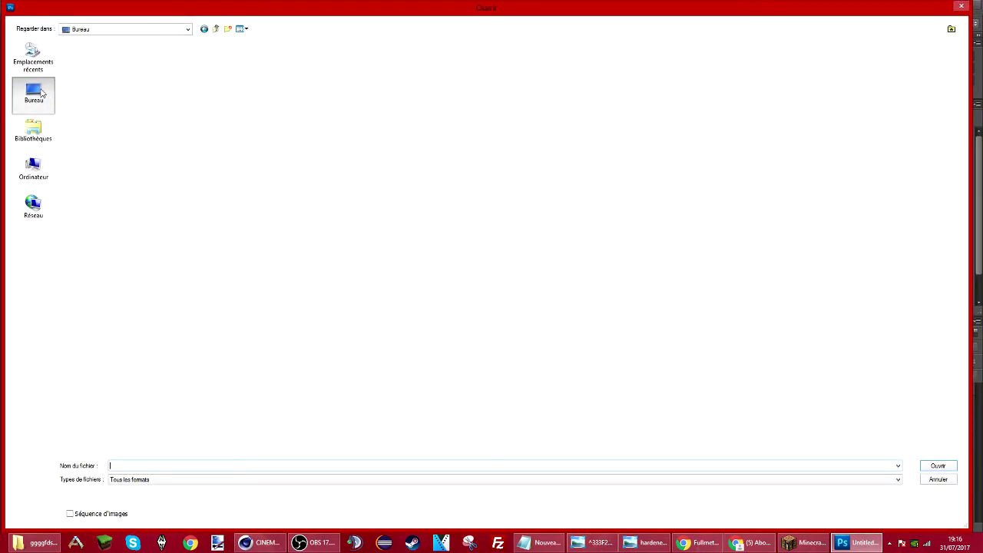
click(33, 130)
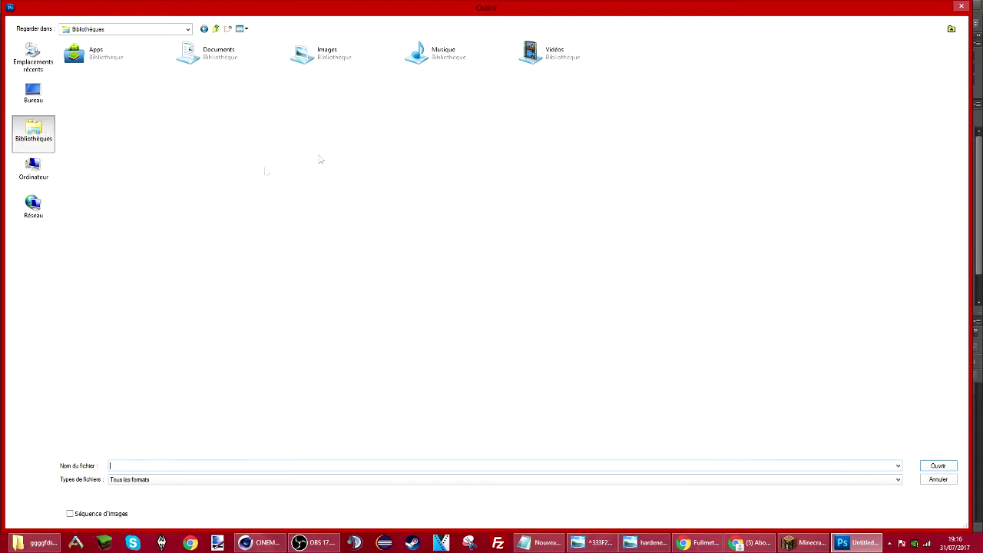
click(34, 173)
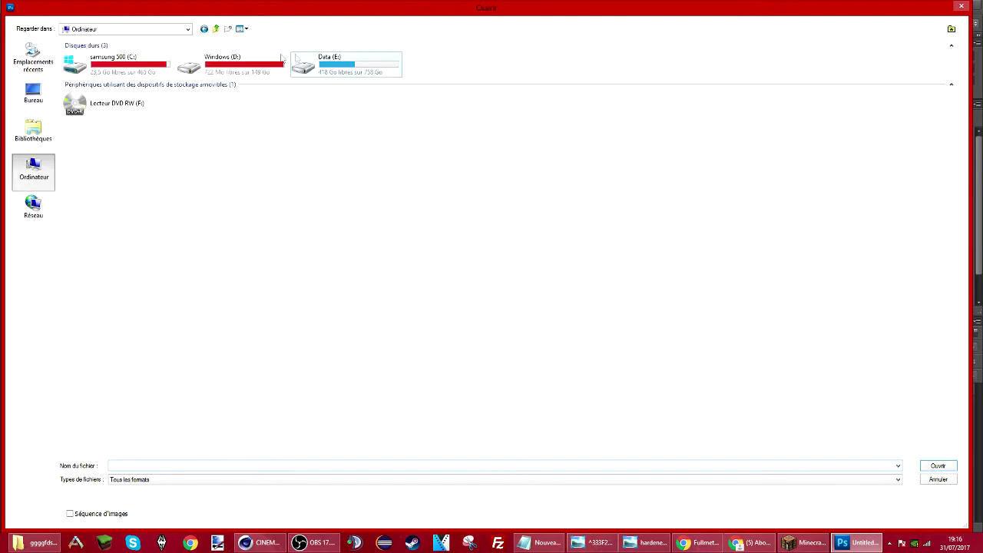
double_click(350, 67)
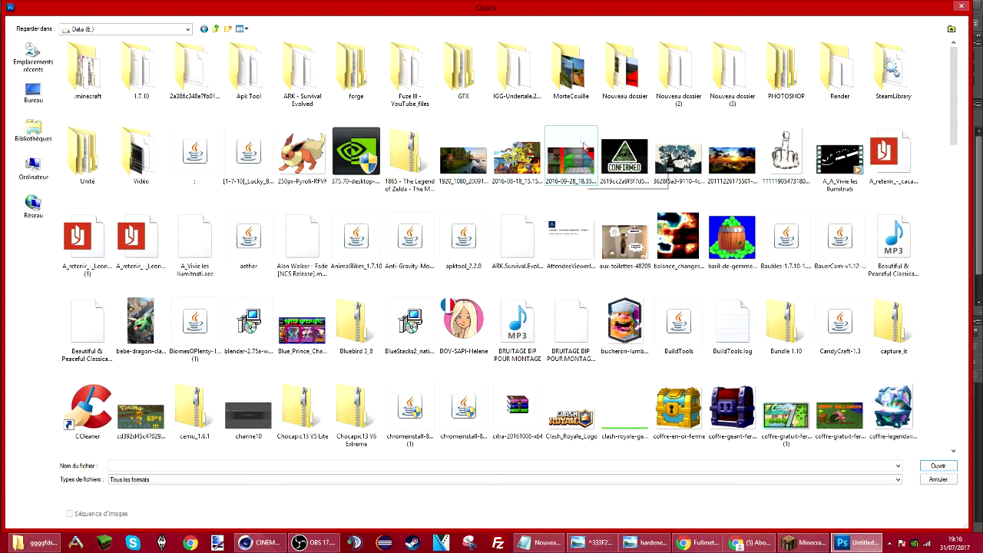
double_click(461, 72)
double_click(162, 161)
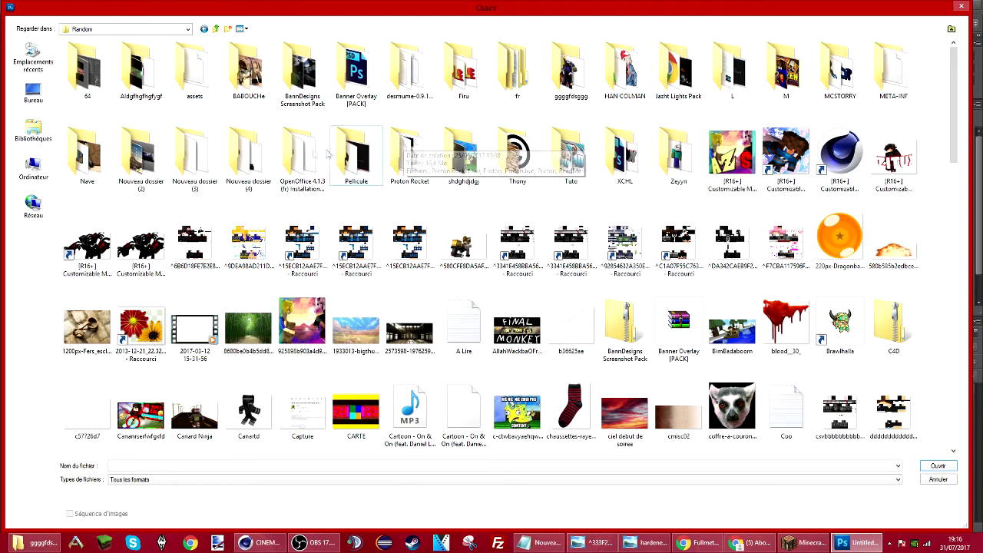
double_click(248, 157)
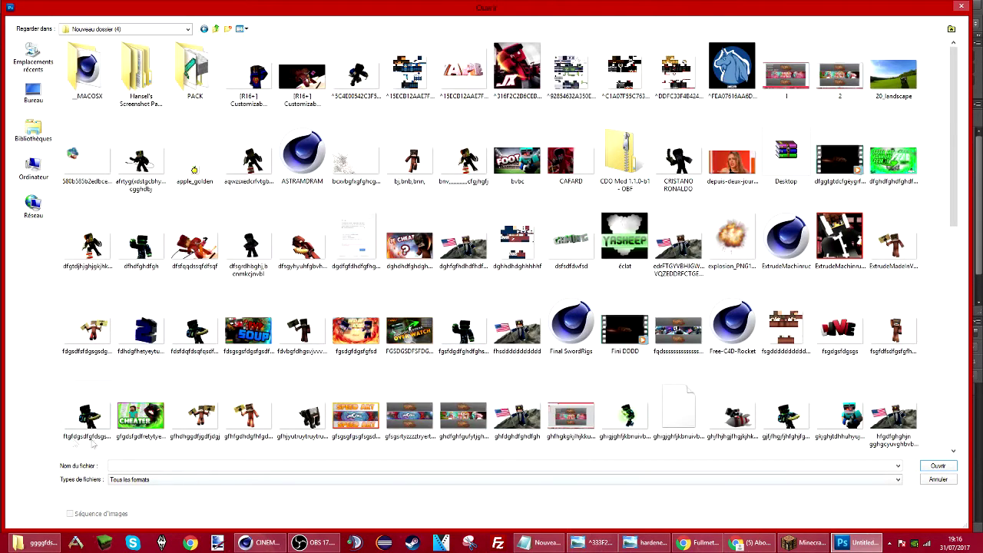
- Filter the file list to Photoshop documents and open Update_V3_HNZ_Pack_by_Hansel.psd, accepting the missing fonts
click(129, 481)
scroll(137, 287, up, 3)
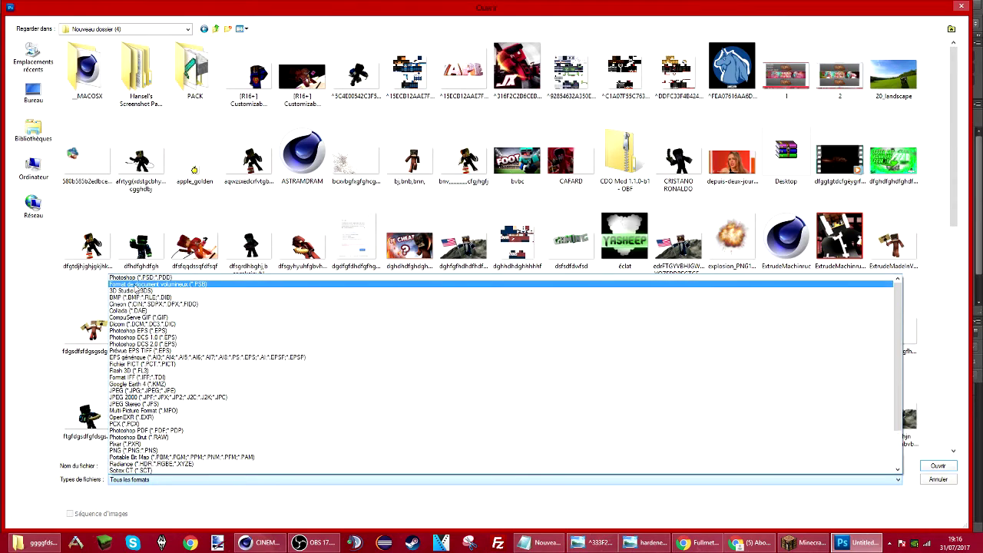
click(136, 279)
double_click(292, 62)
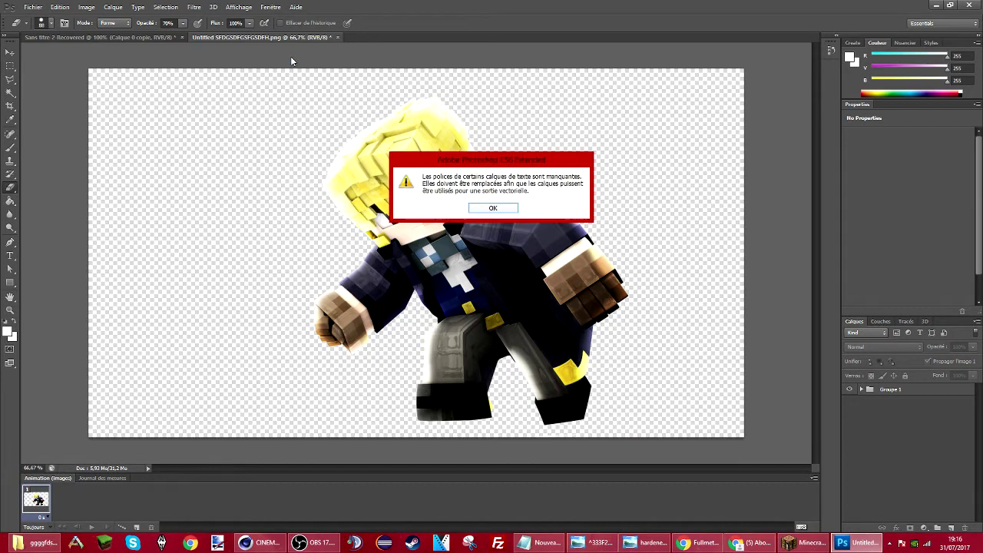
key(Return)
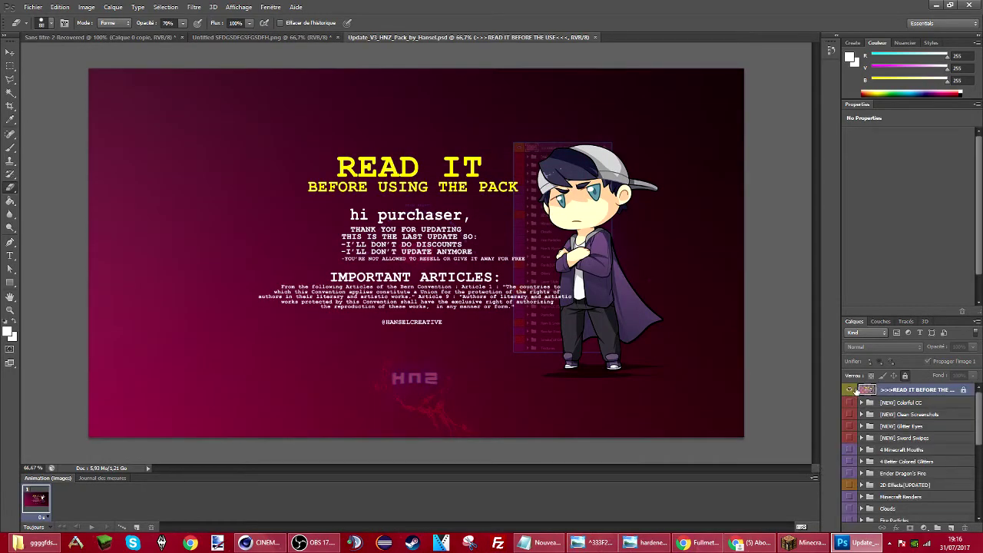
- Hide the READ IT BEFORE THE USE layer and look through the effect folders of the pack
click(850, 390)
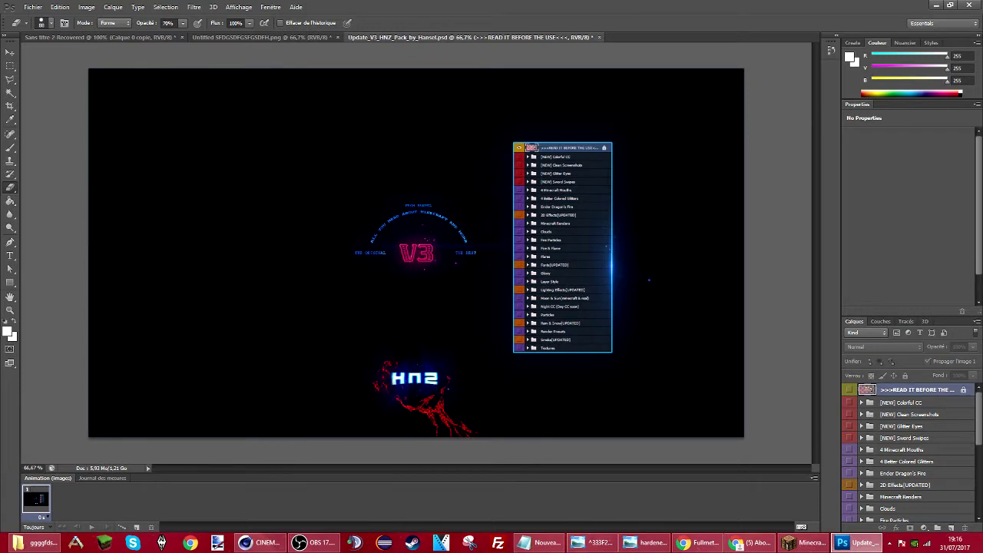
scroll(898, 430, down, 5)
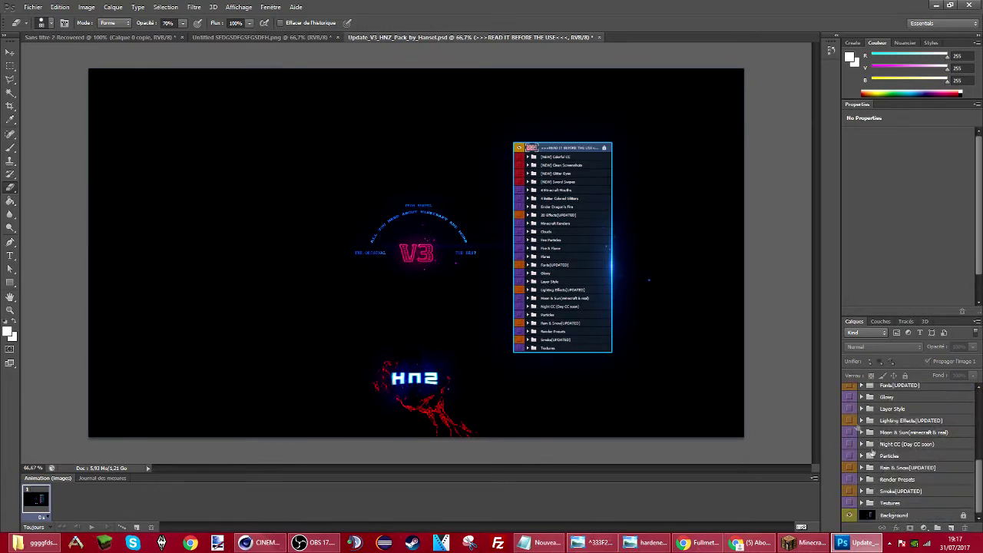
scroll(865, 432, up, 5)
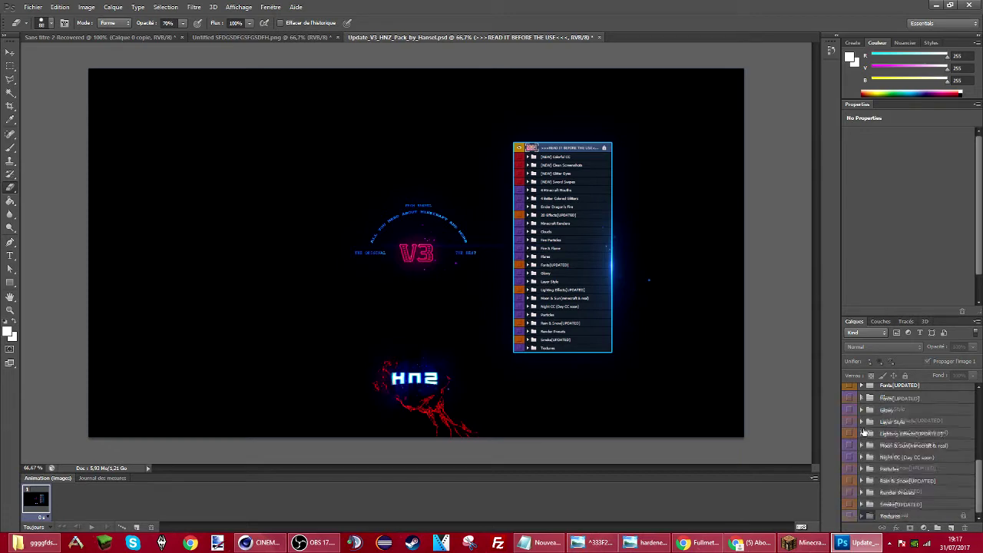
- Close the Sans titre 2-Recovered document
click(273, 39)
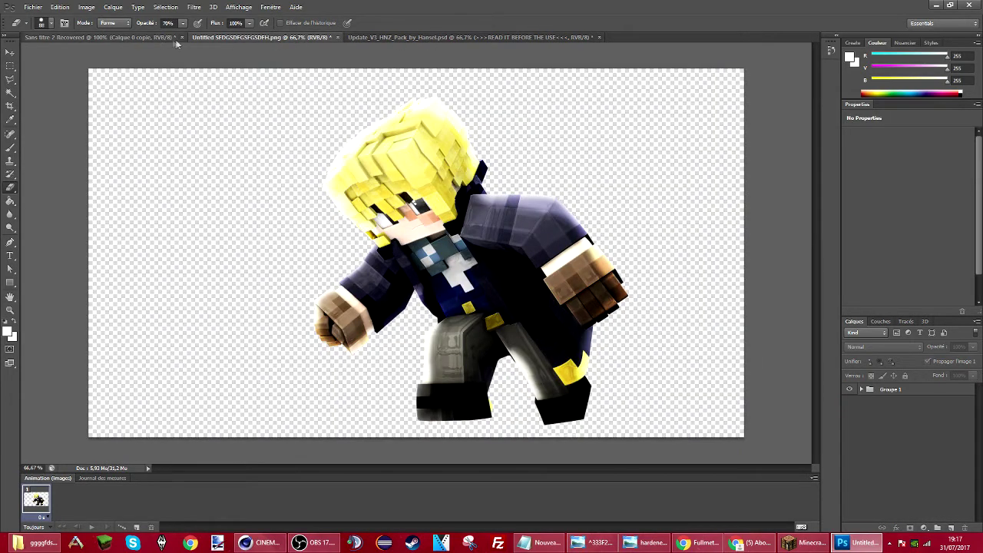
click(182, 37)
click(503, 202)
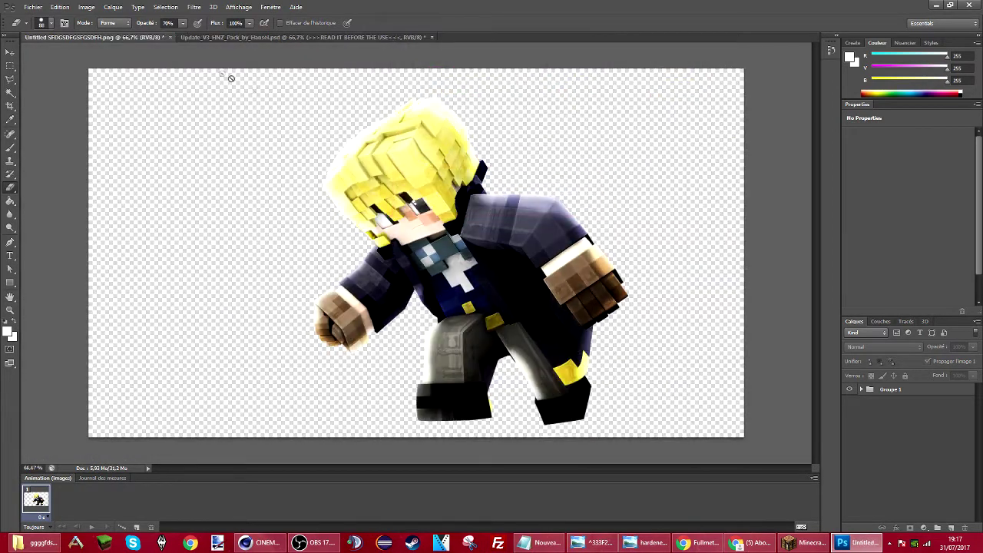
- In the HNZ pack, show and expand the 4 Better Colored Glitters group and hide its 2 Free Glitter Eyes subgroup
click(273, 37)
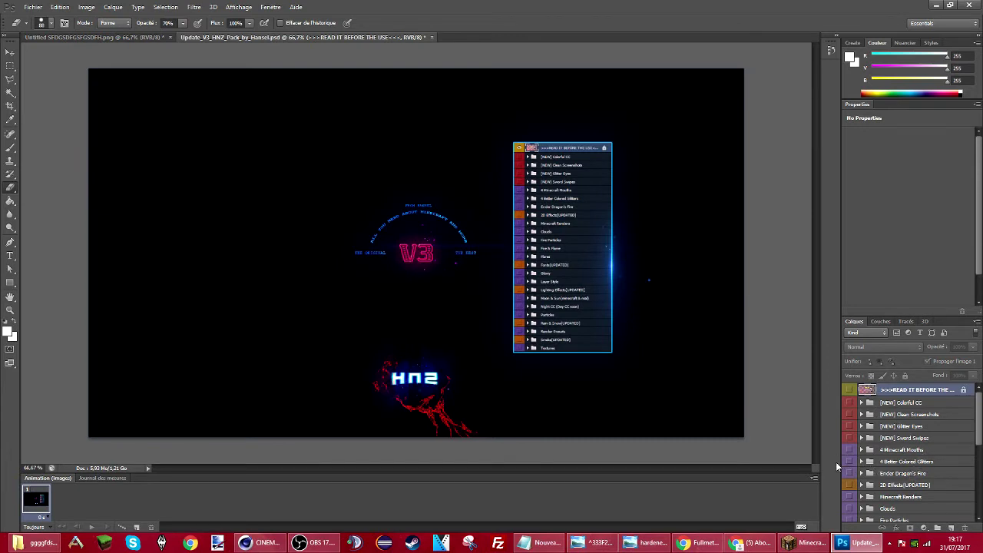
click(850, 462)
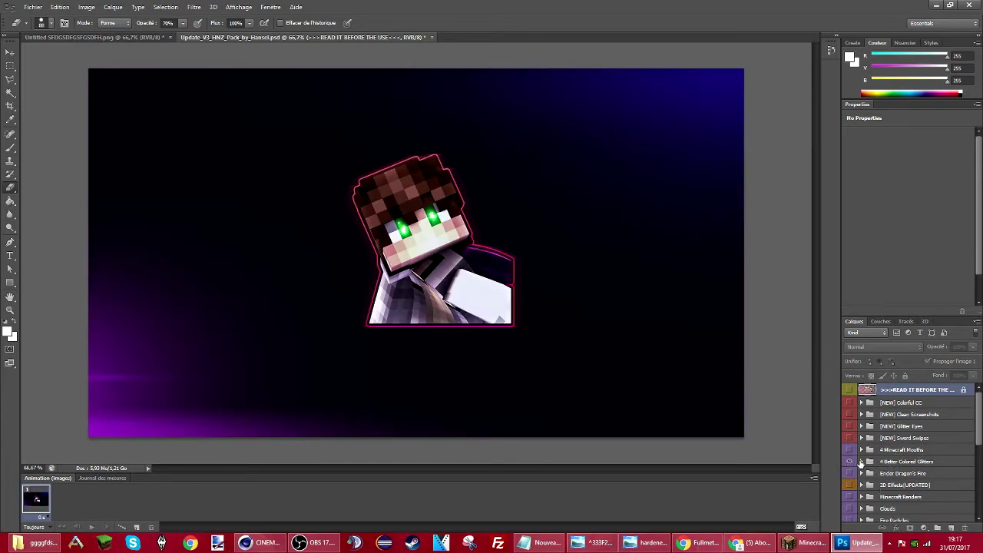
click(862, 462)
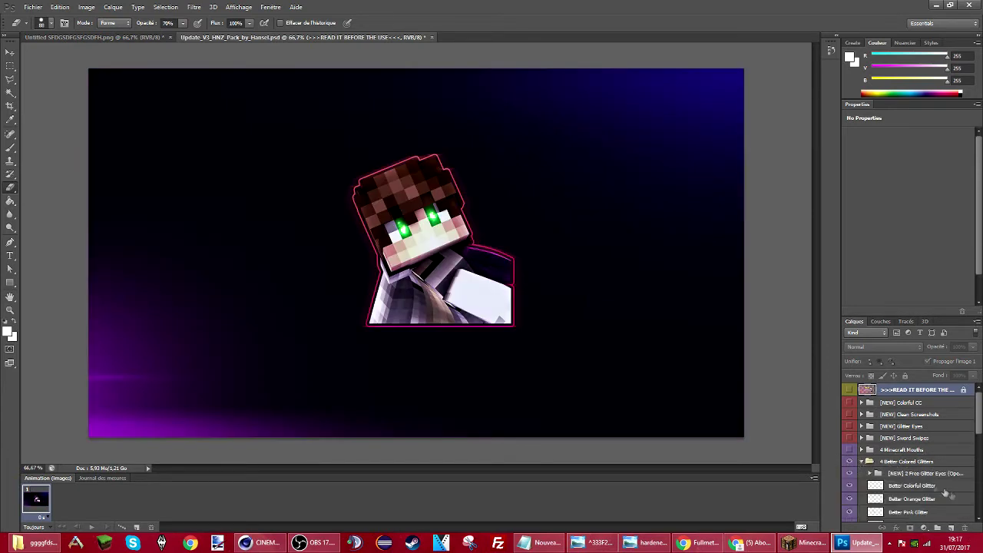
click(849, 474)
click(850, 473)
click(850, 474)
click(849, 474)
click(850, 474)
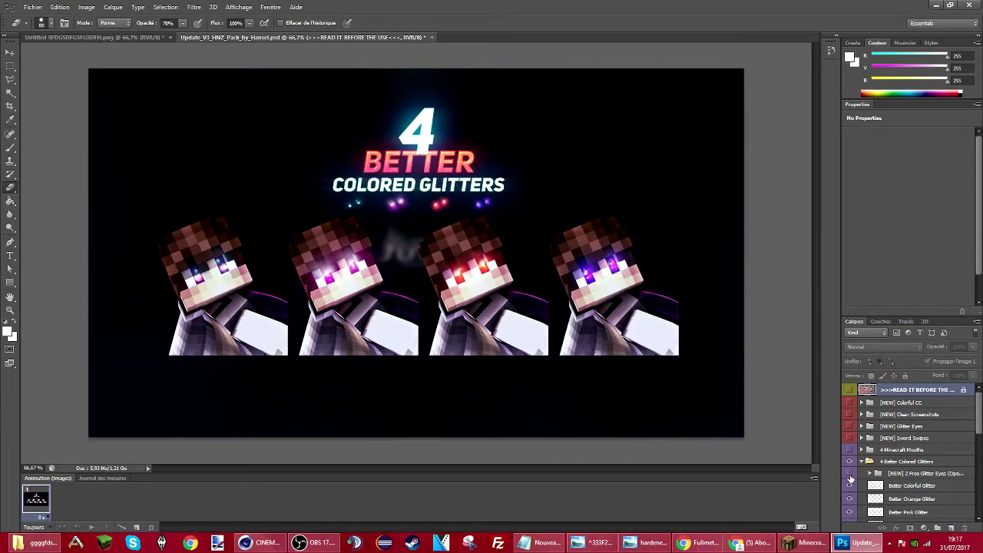
- Copy the Better Orange Glitter layer into the character document and place it over the character's eyes
click(904, 499)
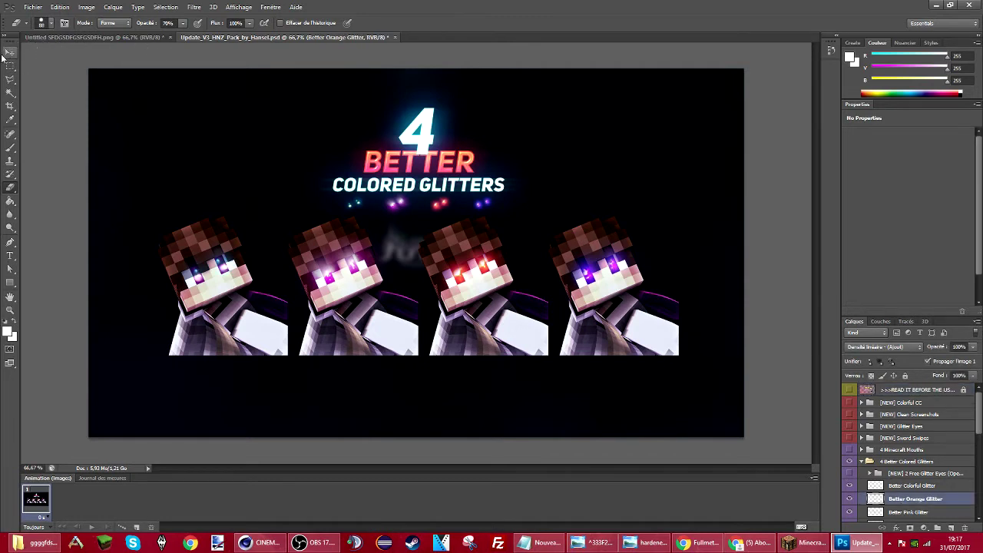
click(9, 51)
drag(422, 240, 115, 42)
drag(563, 151, 418, 269)
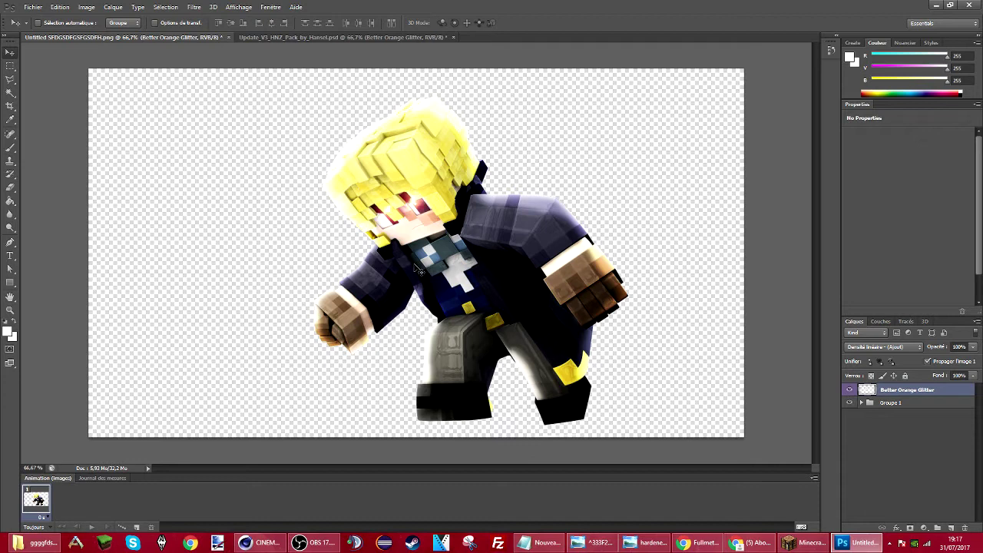
- Transform the Better Orange Glitter layer, widening it to about 117% and rotating it about -16.4° to follow the tilted face
key(ctrl+t)
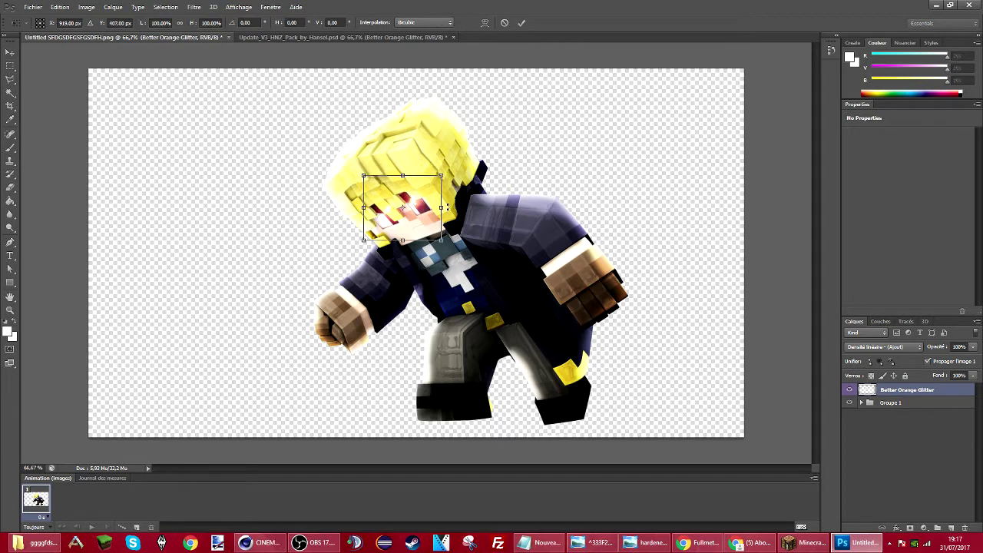
drag(441, 209, 447, 208)
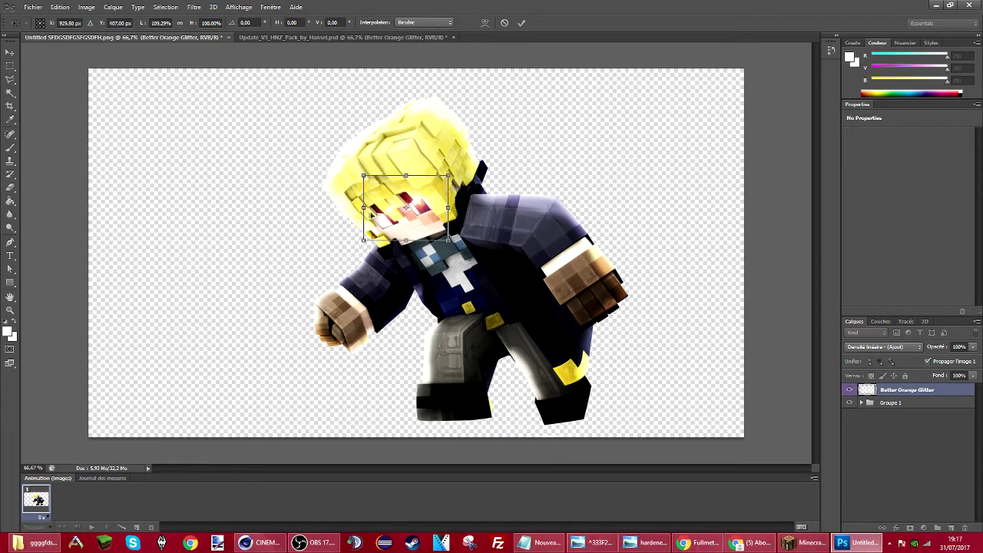
drag(364, 208, 359, 209)
drag(352, 243, 361, 260)
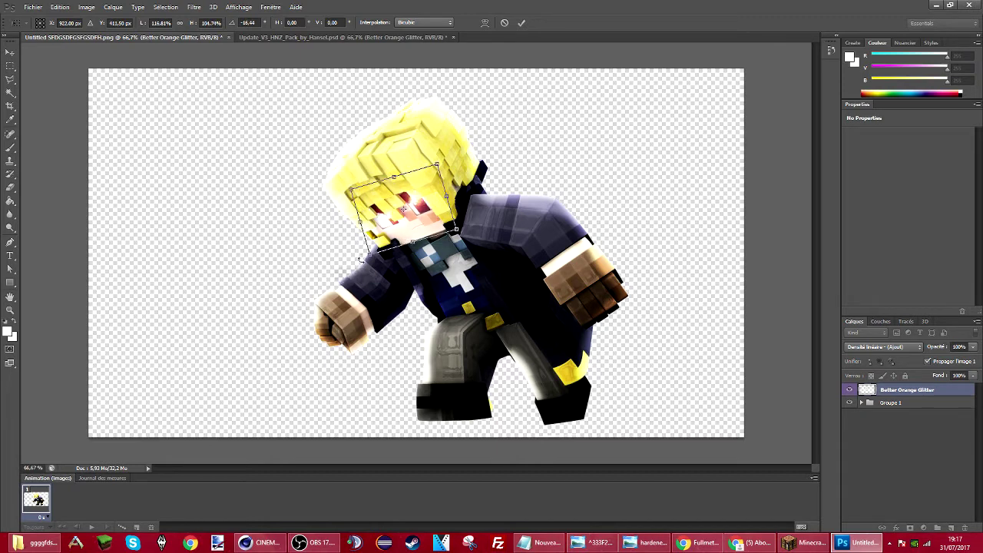
click(520, 23)
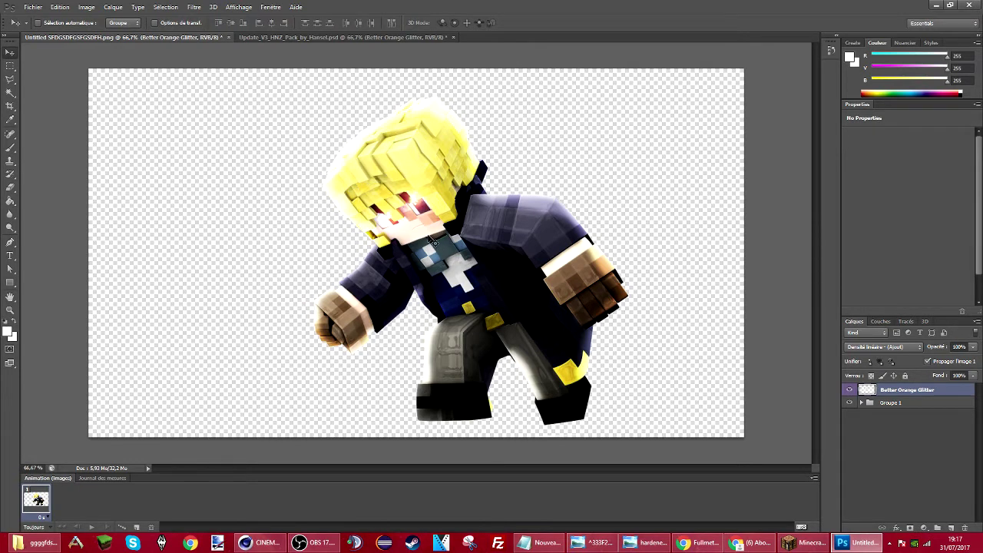
- Recolour the eye glitter to purple with Hue/Saturation, shifting the hue to about -100
key(ctrl+u)
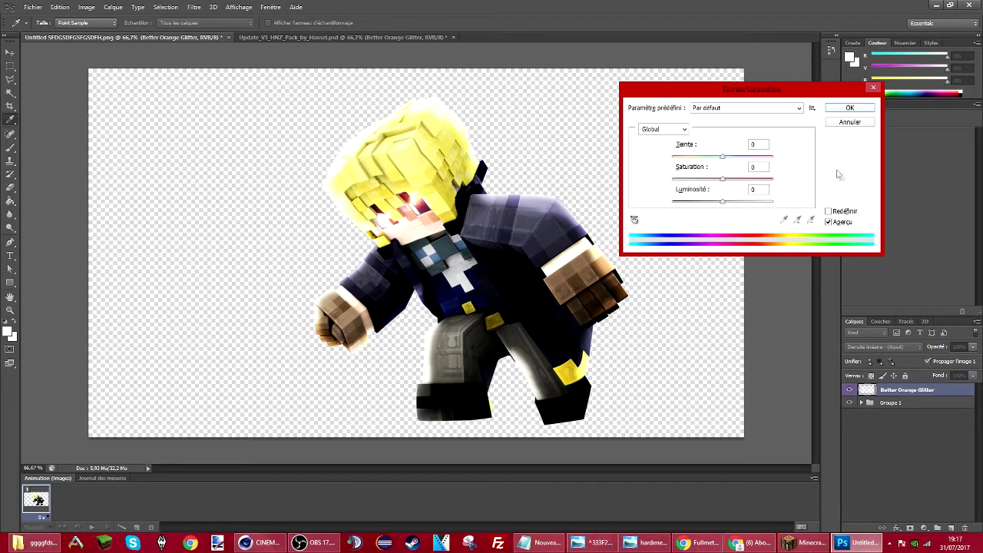
drag(724, 161, 687, 178)
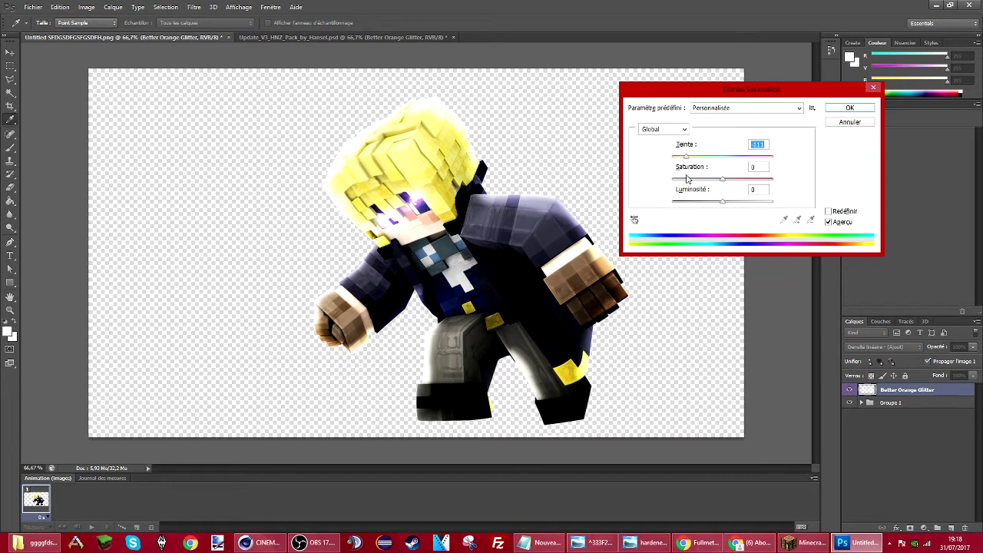
drag(684, 179, 690, 182)
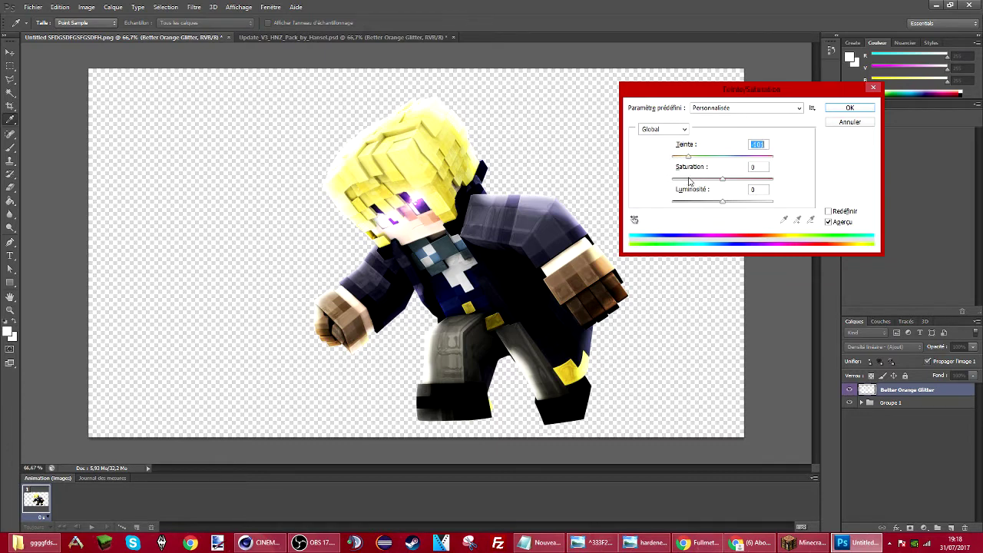
click(848, 108)
- Rotate the glitter layer about 8.7° to refine its alignment with the character's eyes
key(ctrl+plus)
key(ctrl+plus)
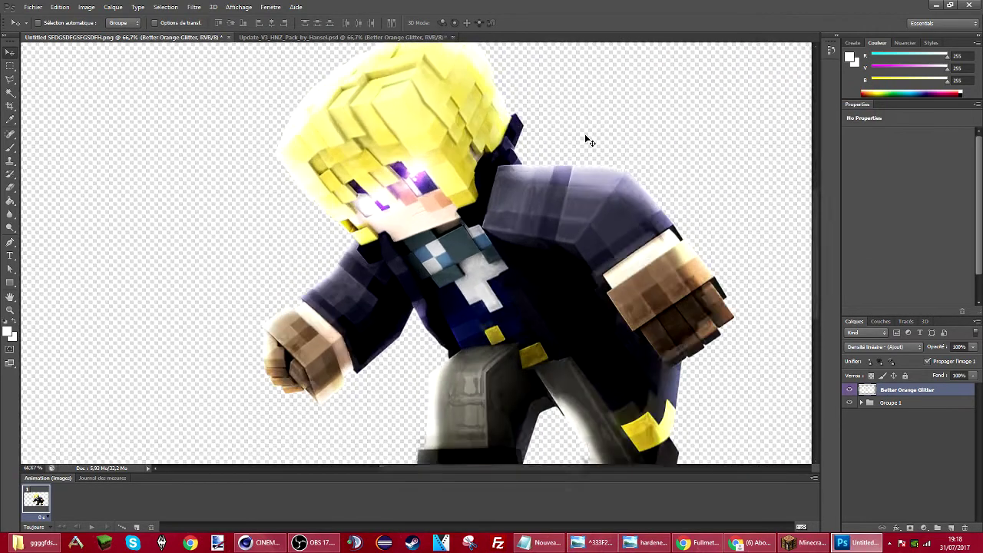
key(ctrl+t)
drag(531, 253, 529, 289)
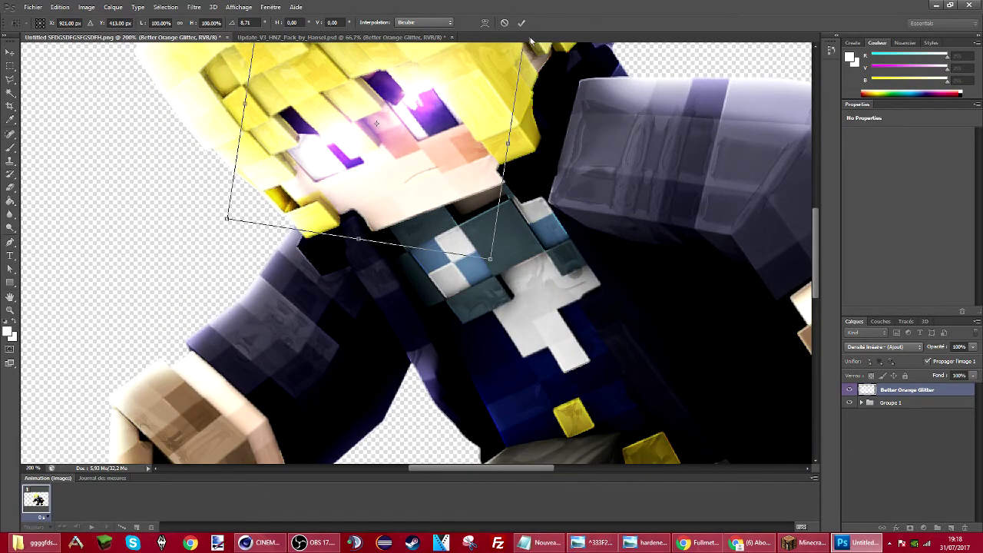
click(523, 22)
- Examine the purple eye glow on the character at several zoom levels
key(ctrl+minus)
key(ctrl+minus)
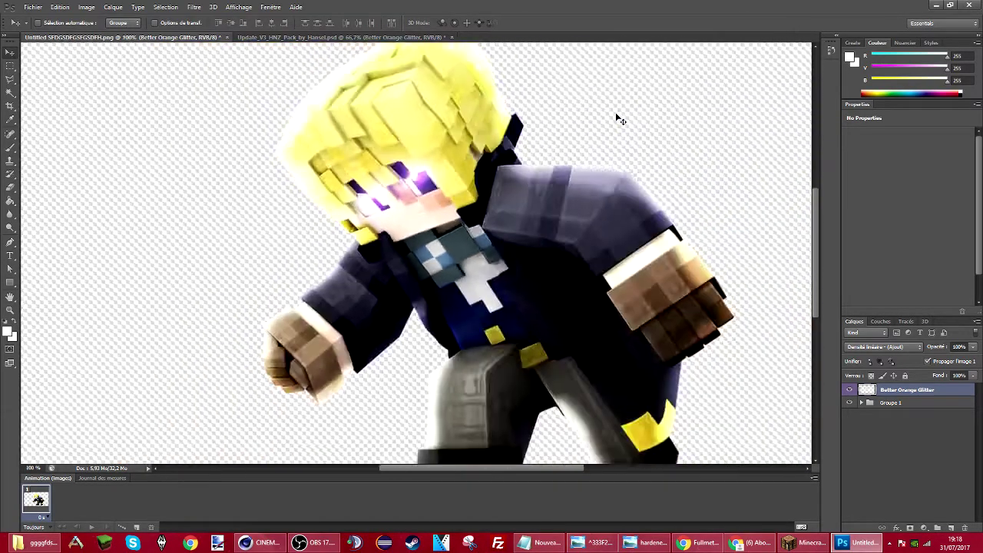
key(ctrl+plus)
key(ctrl+minus)
key(ctrl+minus)
key(ctrl+minus)
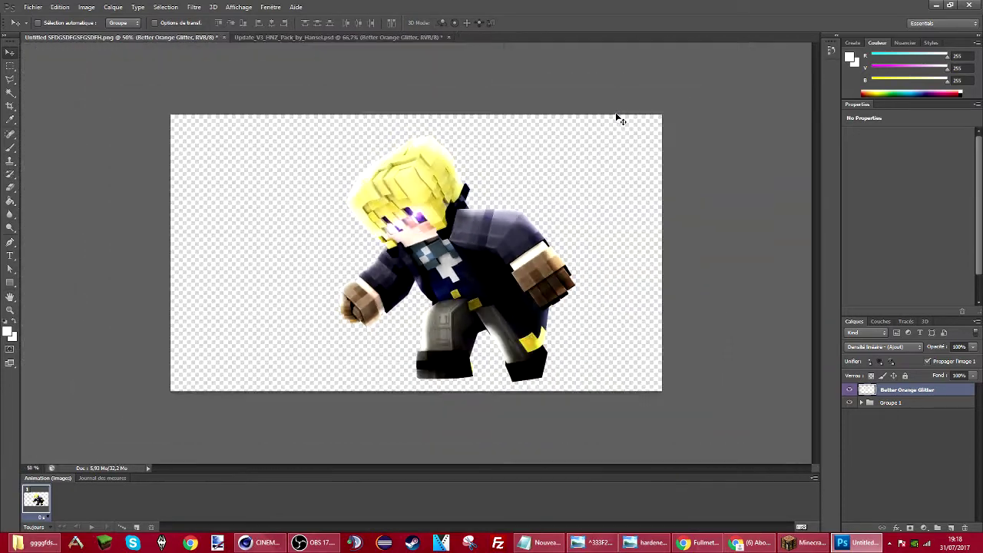
key(ctrl+plus)
key(ctrl+plus)
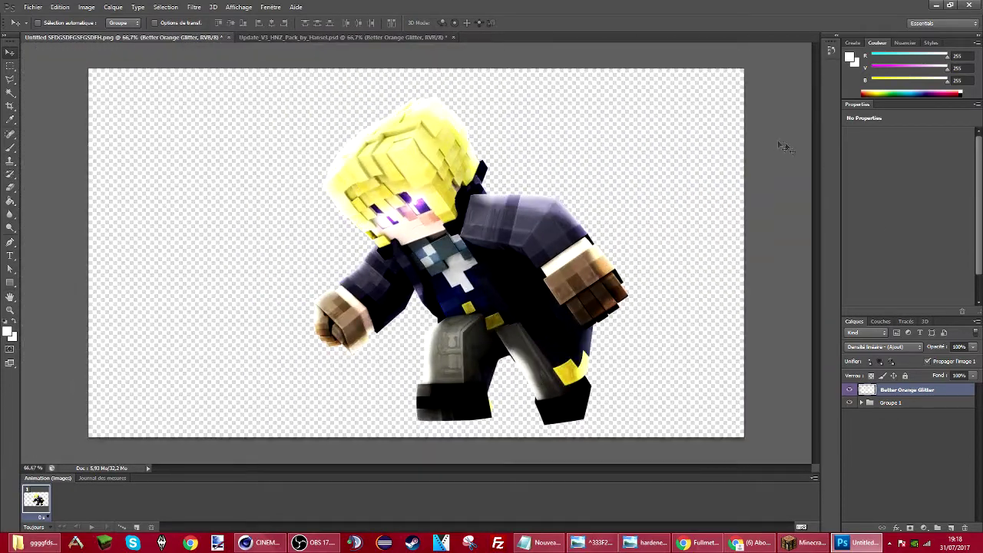
- Add a new layer, fill it with black using the Paint Bucket, and place it beneath Groupe 1 as the background
click(951, 529)
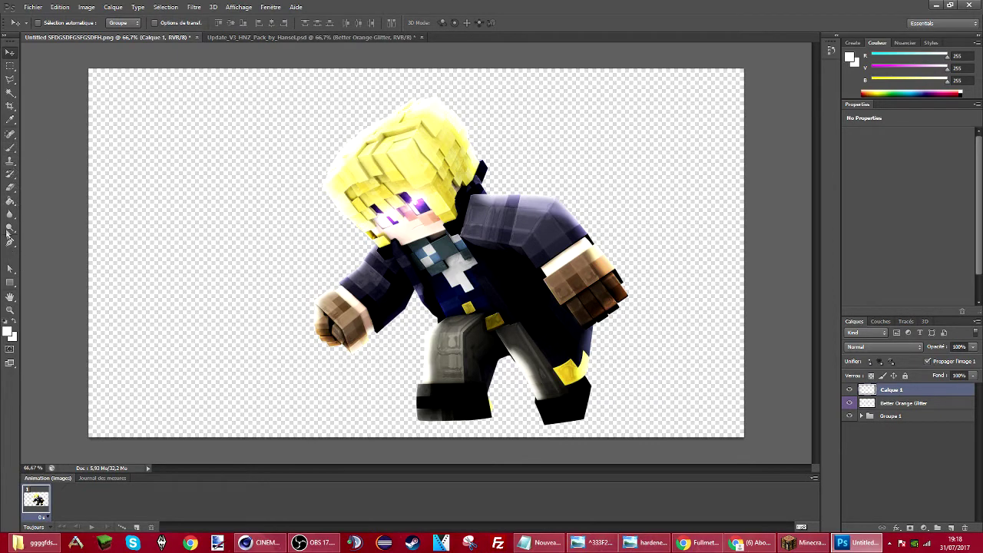
click(10, 200)
click(889, 95)
click(639, 127)
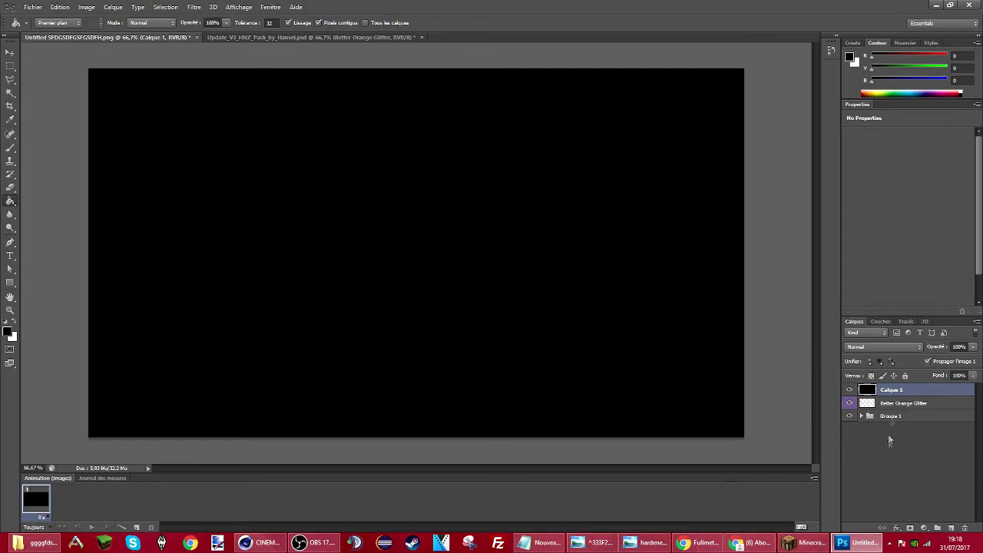
drag(898, 394, 895, 427)
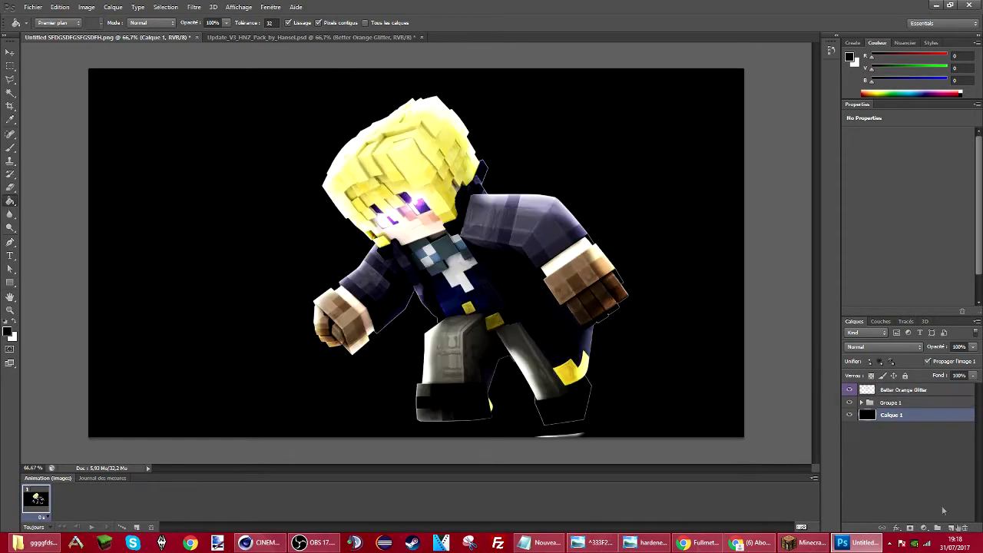
- Select Groupe 1 in the character document, and hide and collapse the 4 Better Colored Glitters group in the HNZ pack
click(905, 401)
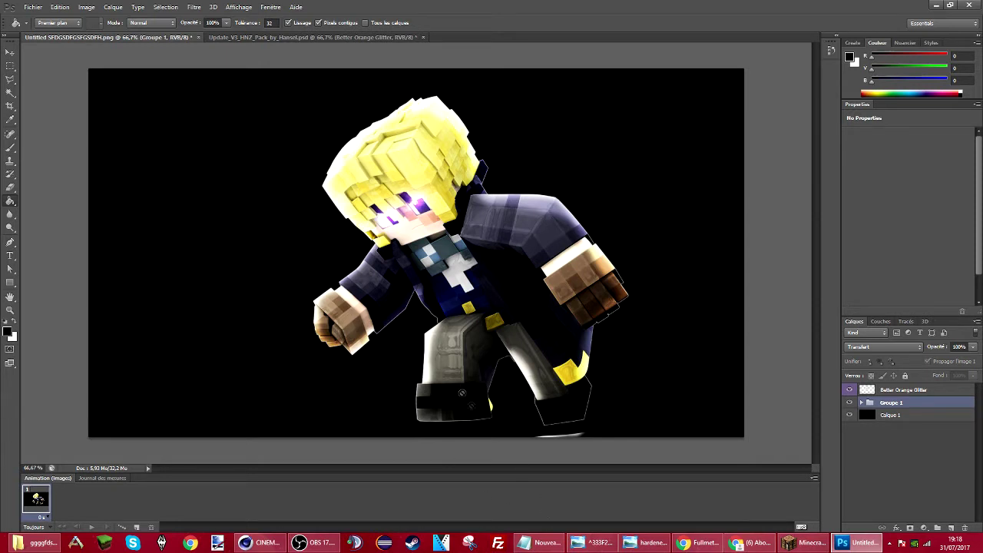
click(10, 66)
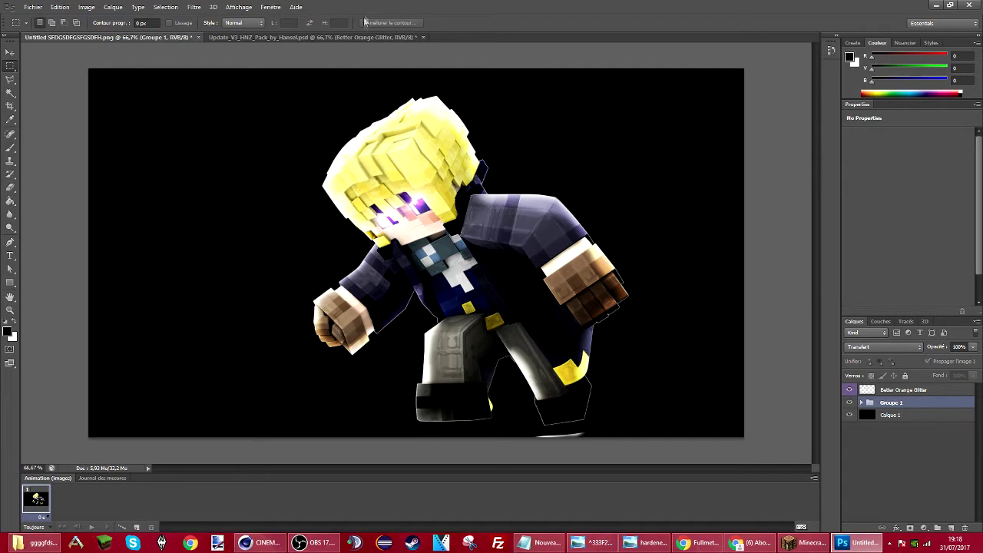
click(336, 37)
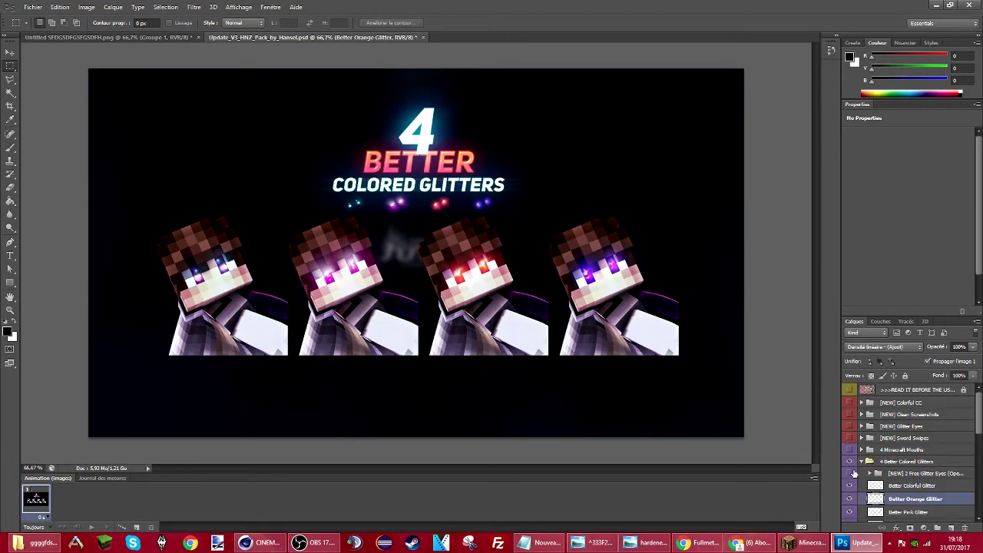
click(849, 461)
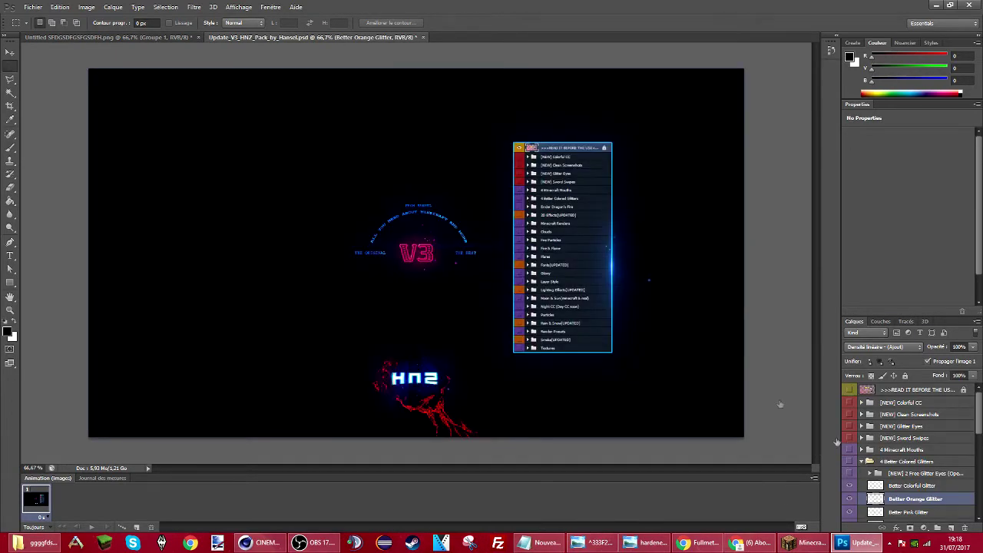
click(861, 460)
click(135, 38)
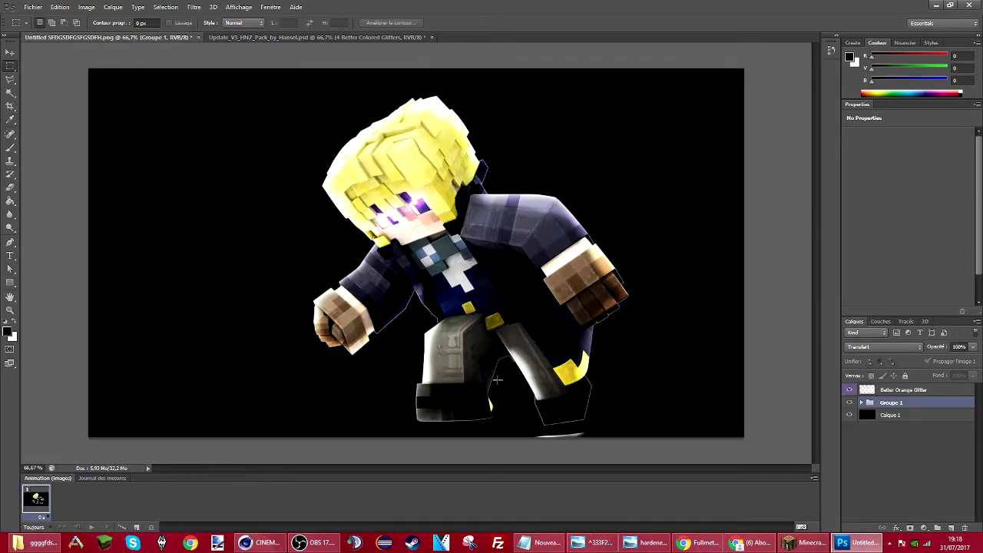
key(ctrl+plus)
key(ctrl+plus)
key(ctrl+plus)
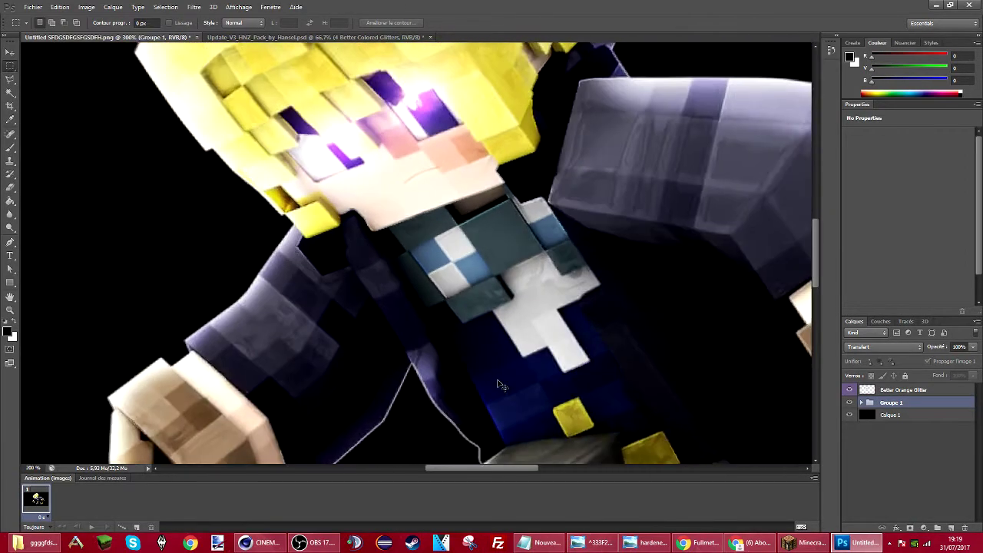
key(ctrl+0)
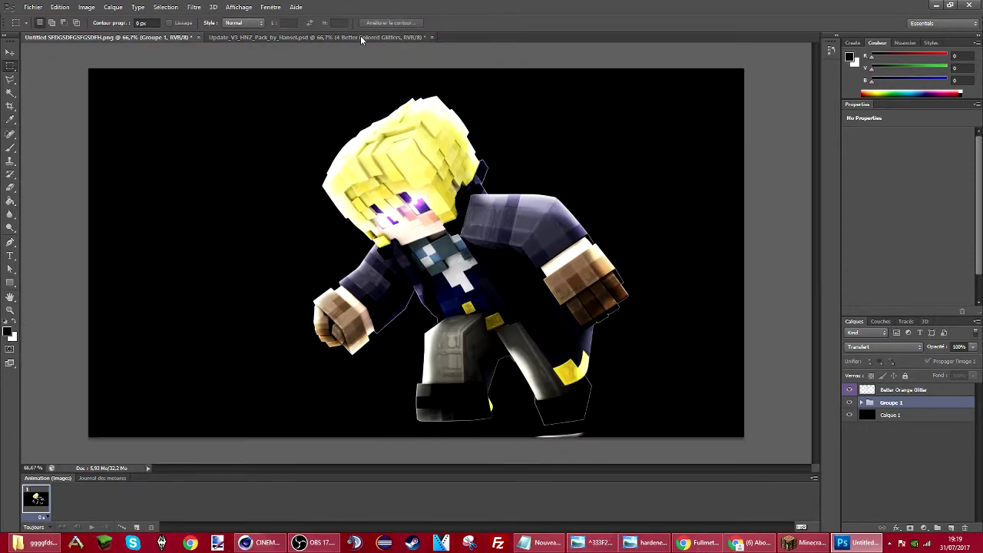
- In the HNZ pack document, show and expand the 4 Minecraft Mouths group
click(360, 37)
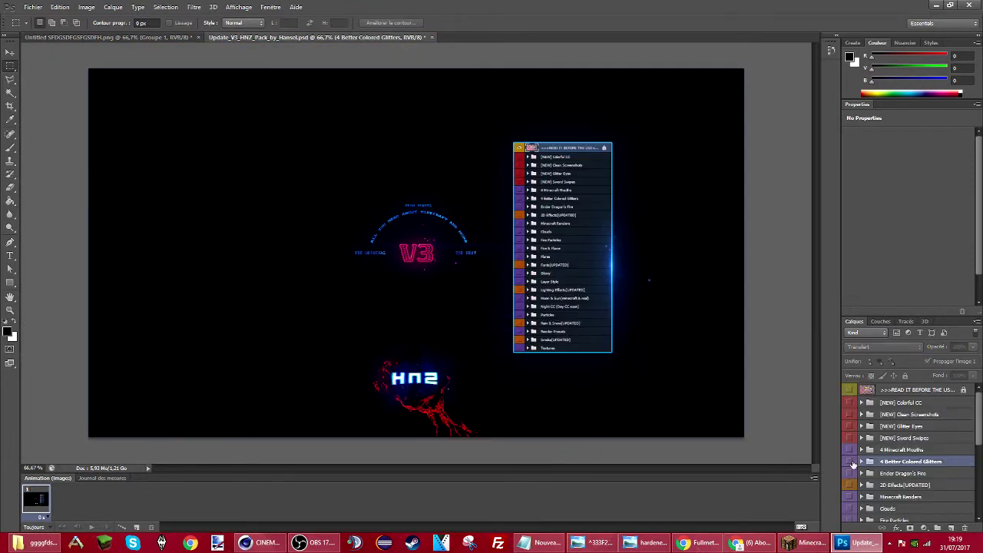
click(849, 450)
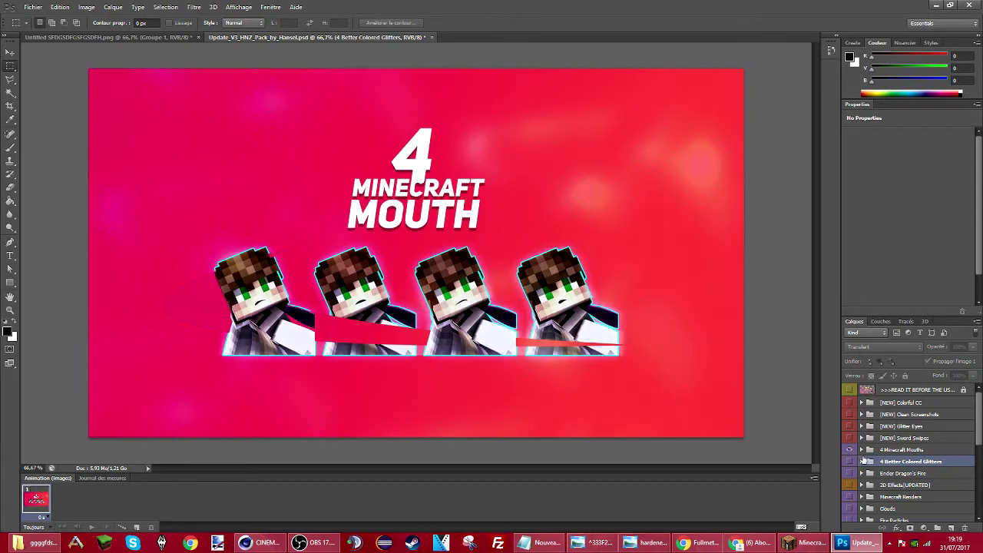
click(858, 451)
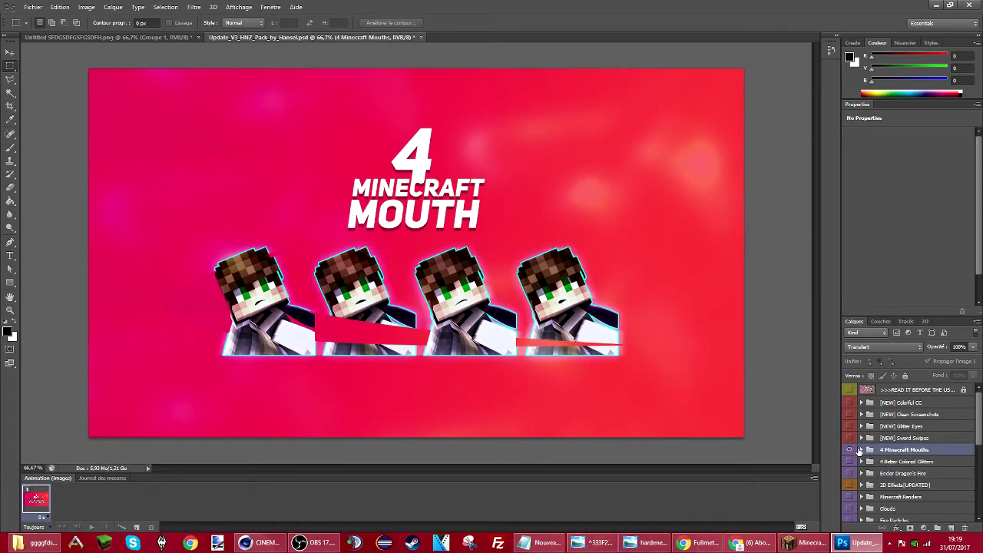
click(860, 450)
- Copy the Mouth 3 layer into the character document and place it on the lower face
click(898, 489)
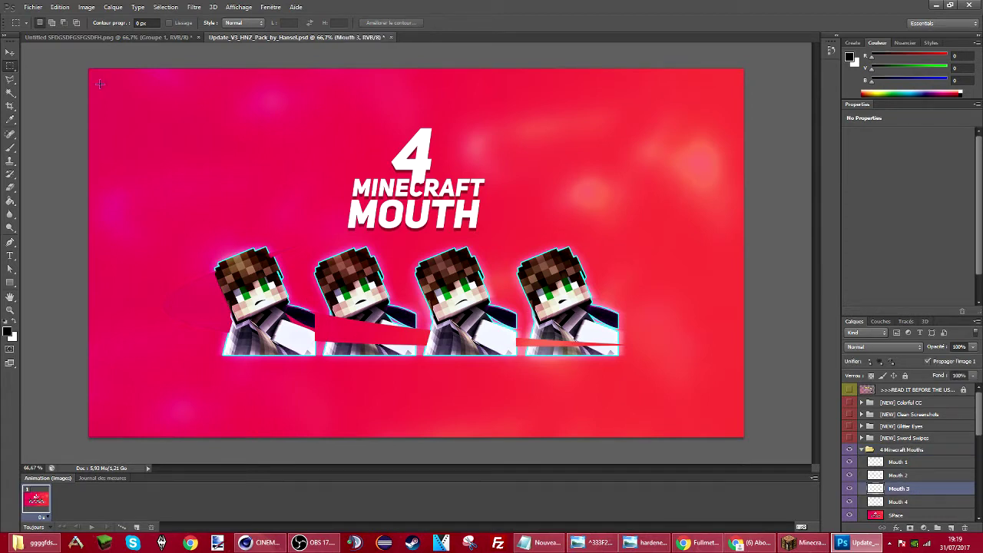
click(10, 52)
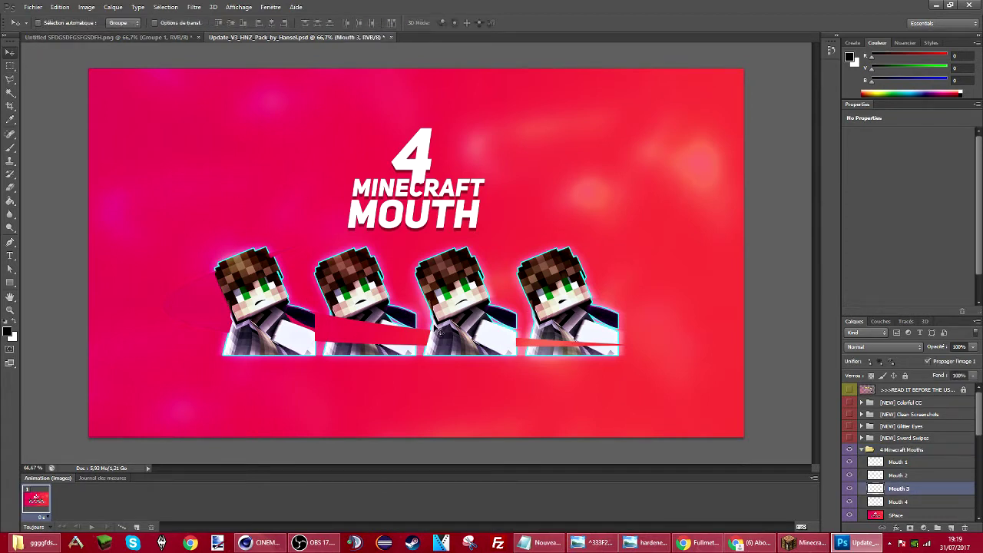
drag(327, 257, 400, 260)
drag(439, 336, 451, 364)
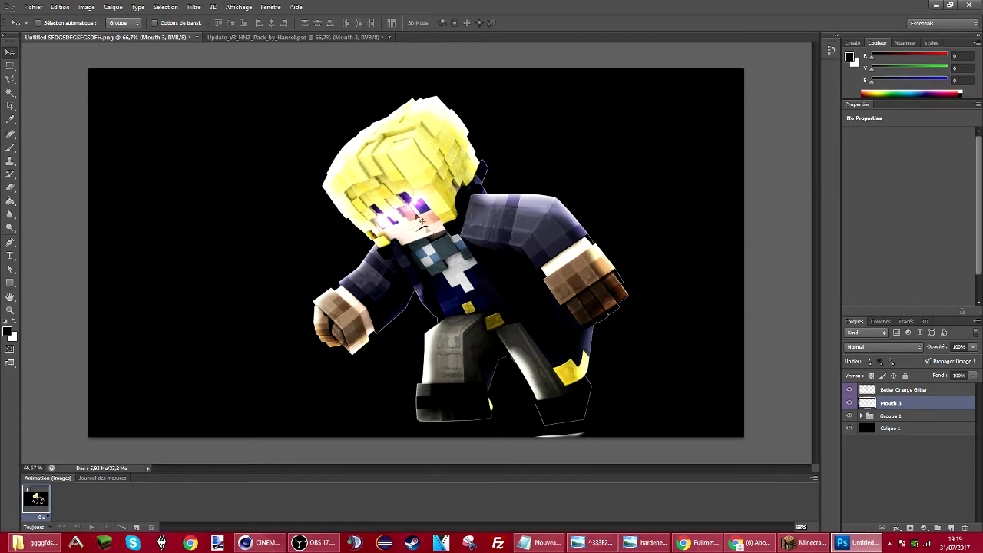
- Rotate the Mouth 3 layer about -176° so it curves upward as a smile, and move it slightly up the face
key(ctrl+t)
drag(440, 219, 376, 262)
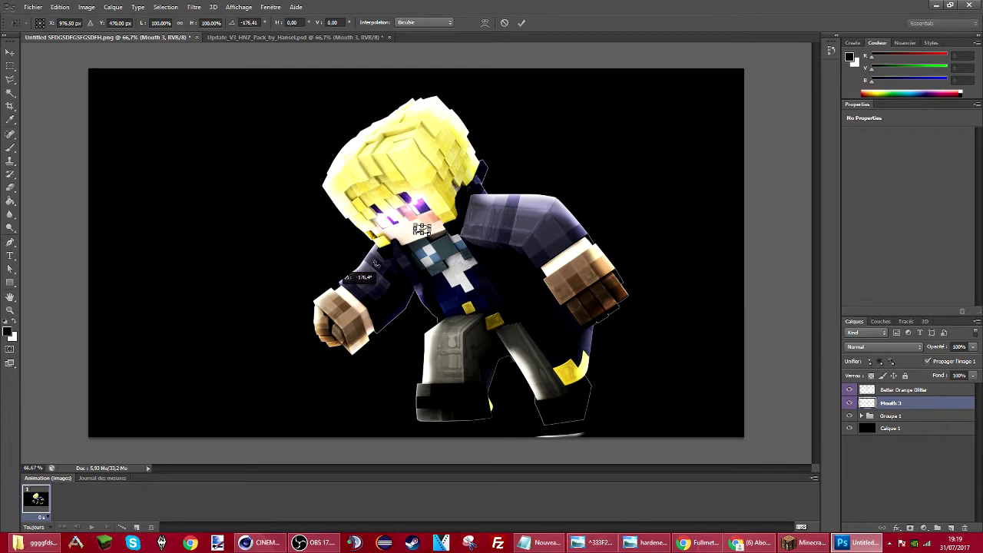
click(522, 22)
drag(429, 277, 429, 273)
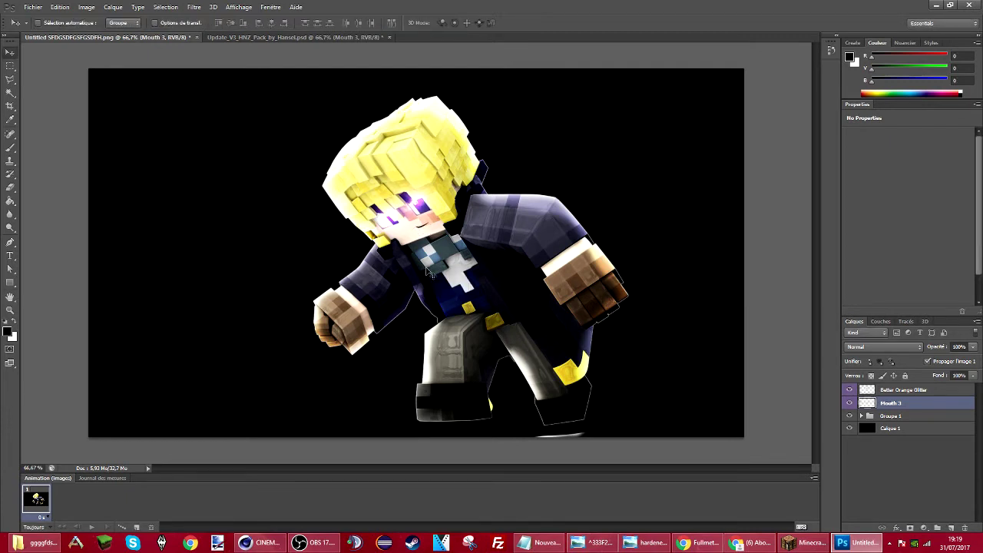
- Tilt the mouth a few degrees further counterclockwise to match the head's angle and nudge it into place
key(ctrl+t)
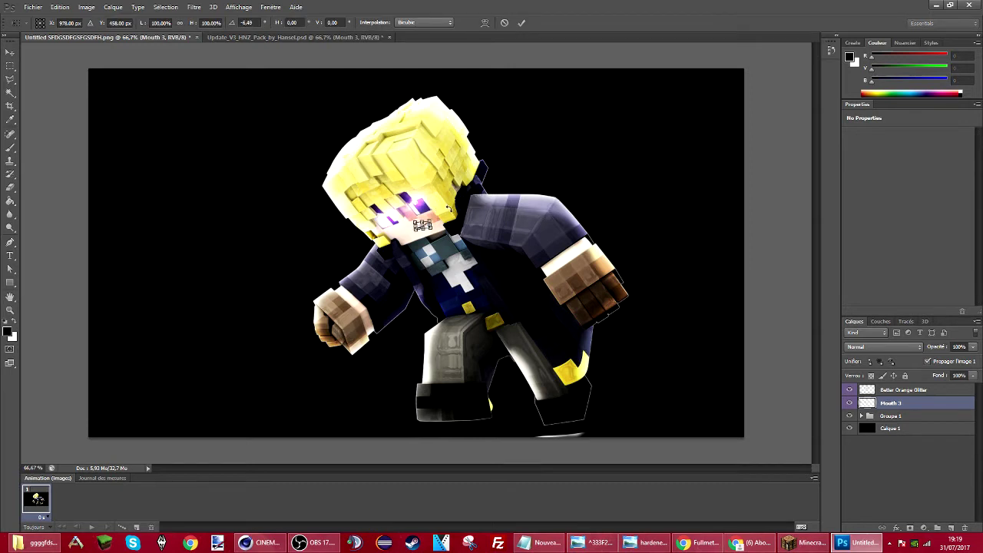
click(521, 22)
drag(443, 250, 444, 245)
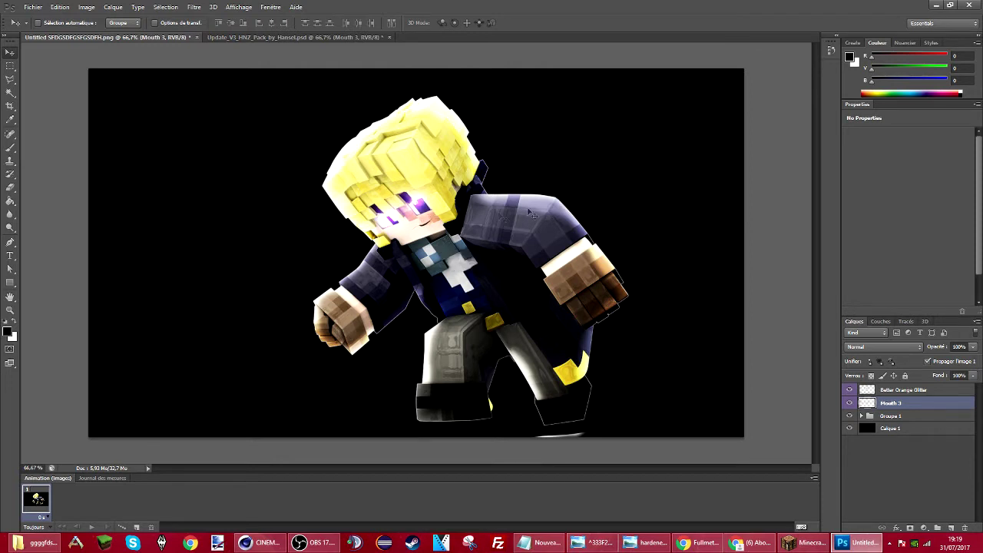
- Try an outer glow on the Mouth 3 layer with the Incrustation blend mode
right_click(891, 403)
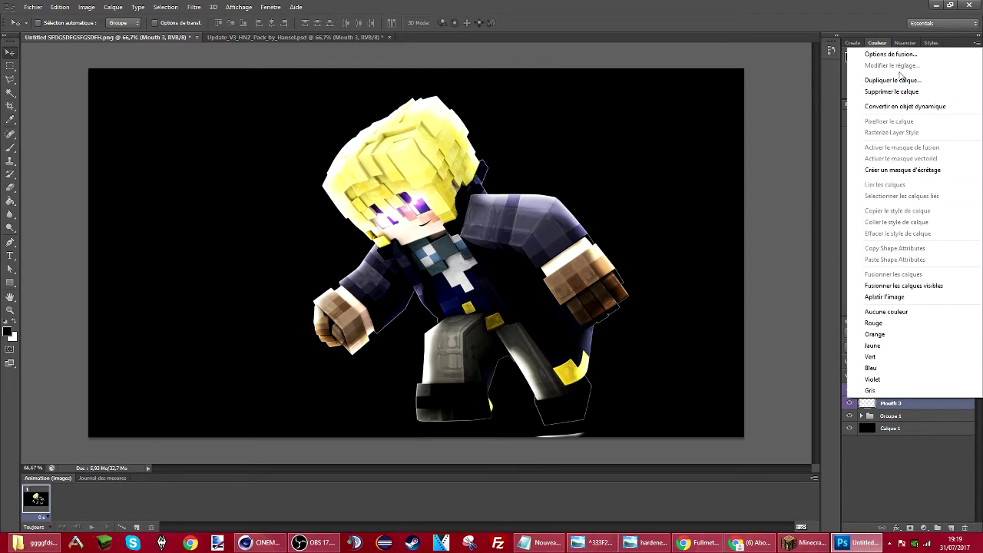
click(893, 54)
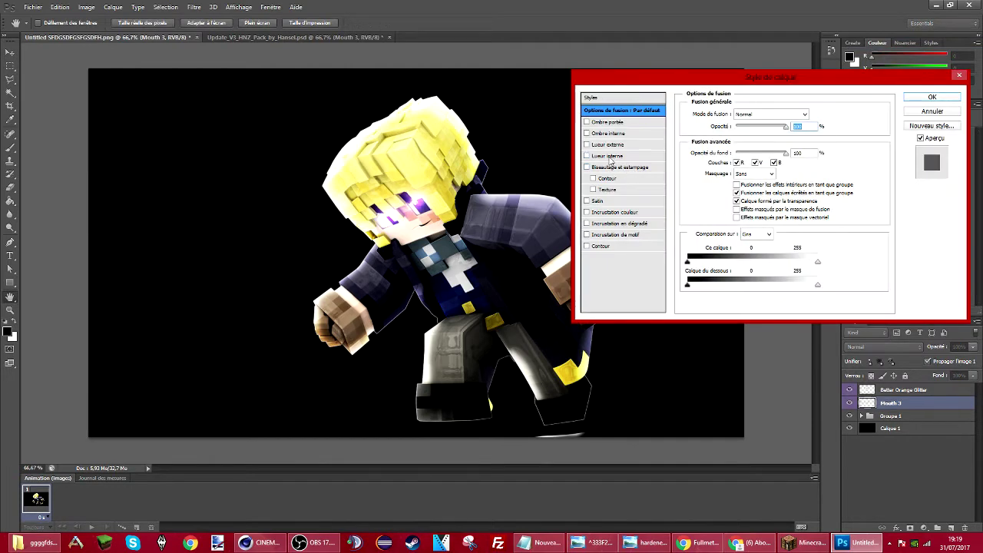
click(586, 156)
click(586, 157)
click(587, 144)
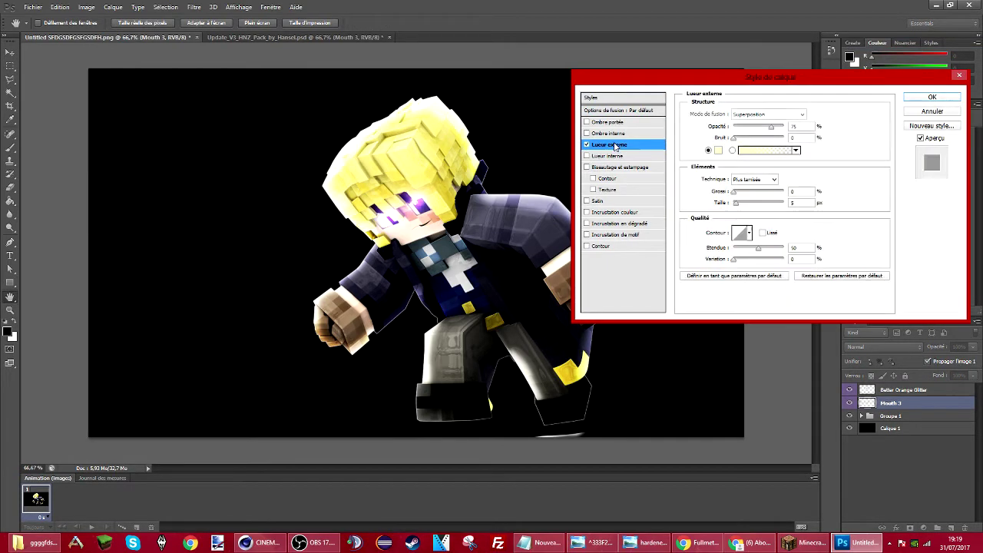
click(761, 116)
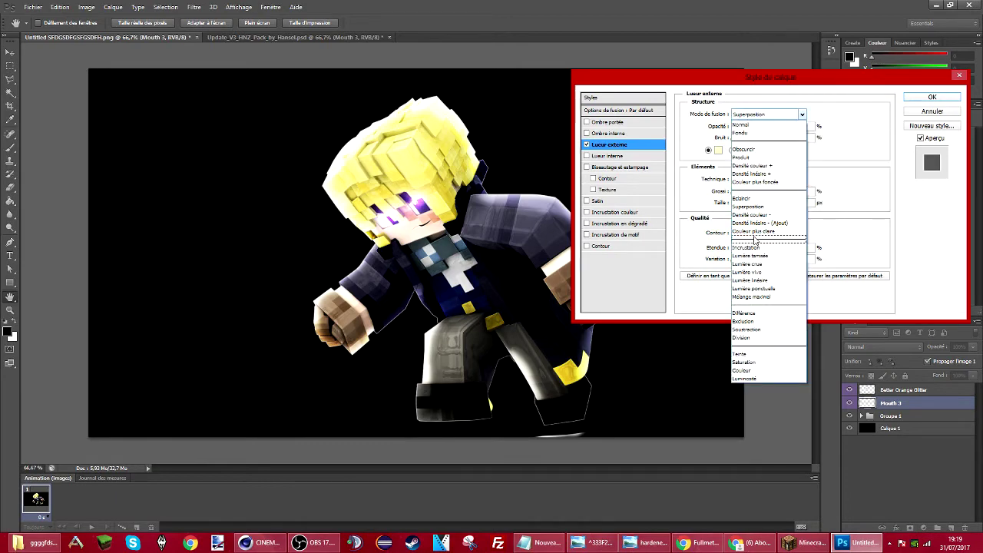
click(752, 234)
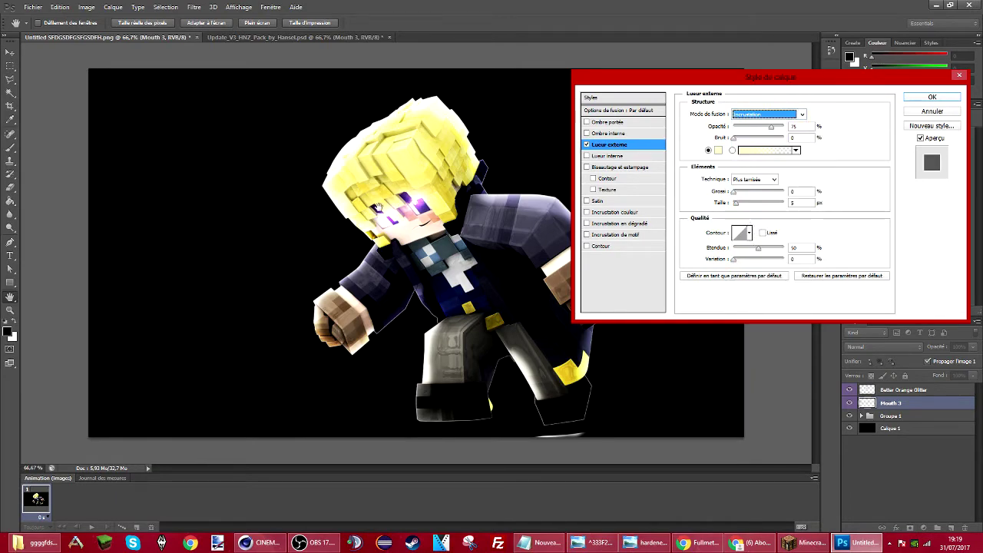
- Switch the mouth's outer glow to Normal blending, adjust its size slightly and make its color white
key(ctrl+plus)
key(ctrl+plus)
key(ctrl+plus)
scroll(745, 111, up, 5)
scroll(747, 116, up, 6)
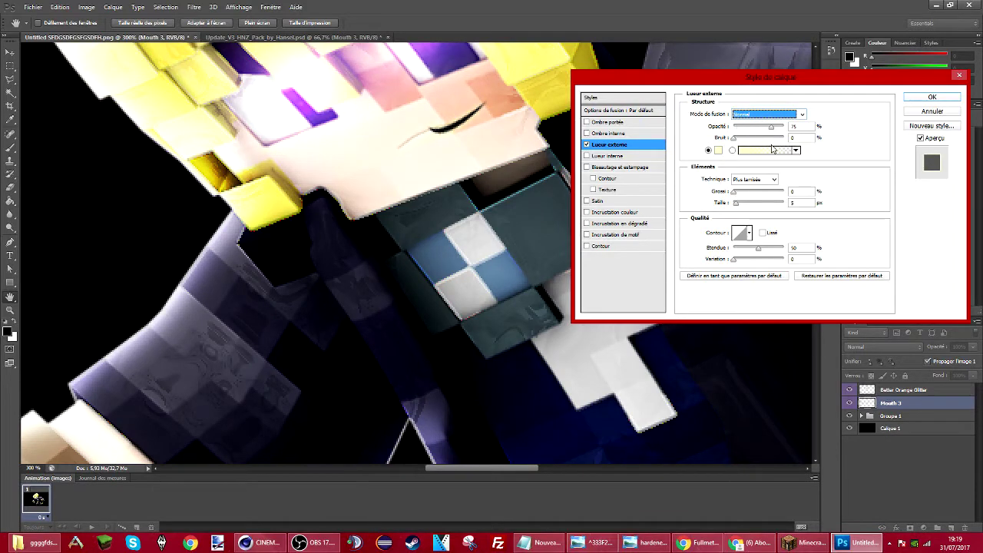
drag(735, 206, 742, 205)
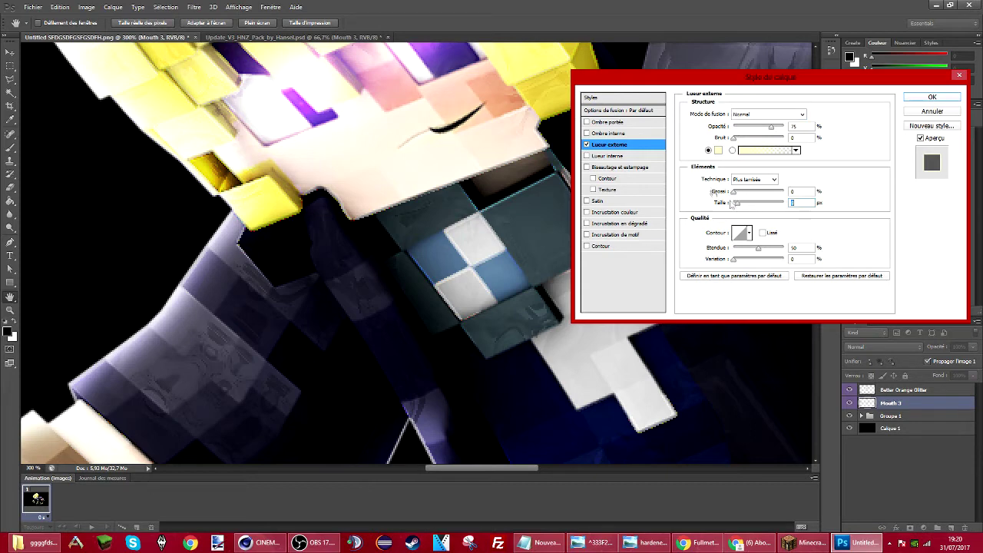
click(719, 151)
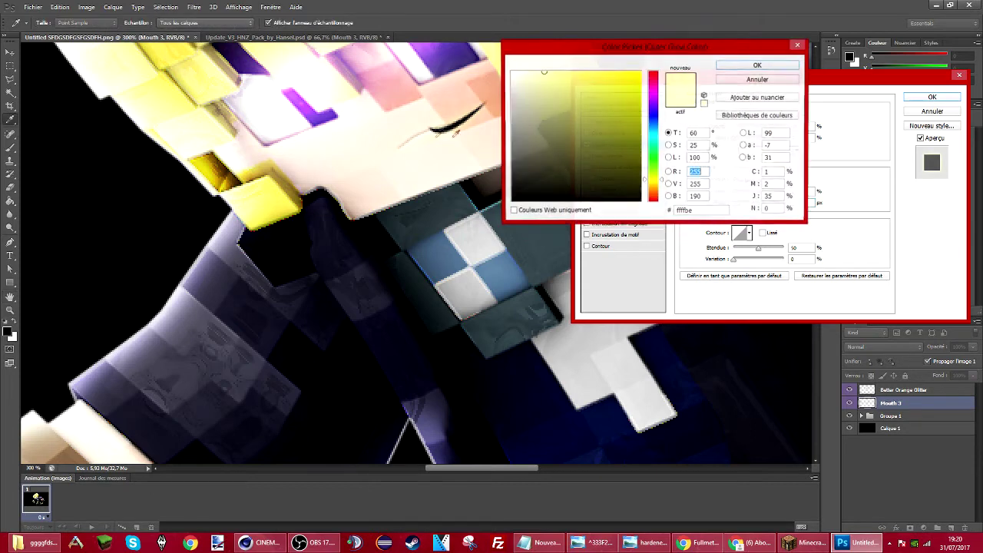
click(758, 66)
- Try adding an inner shadow to the mouth with its size reduced to the minimum
click(587, 134)
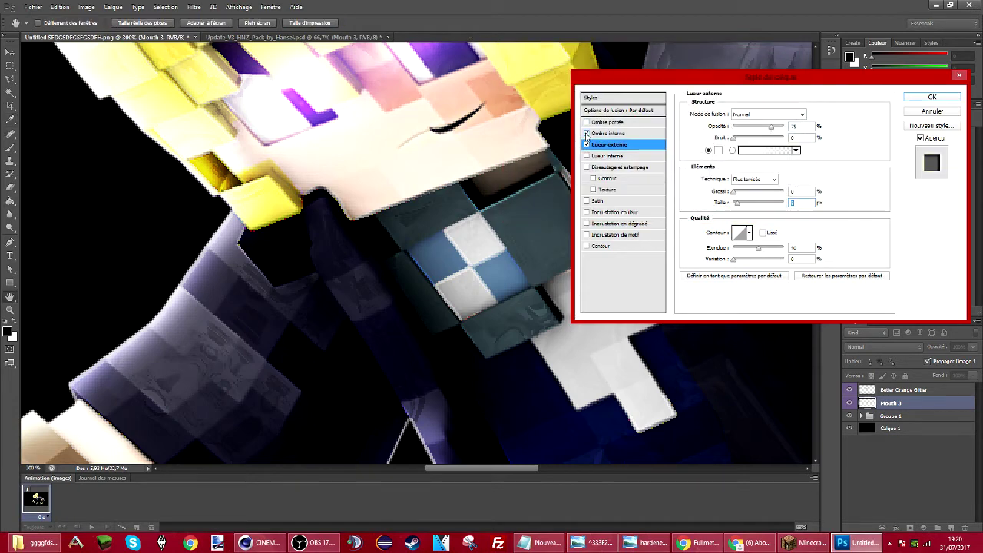
click(610, 134)
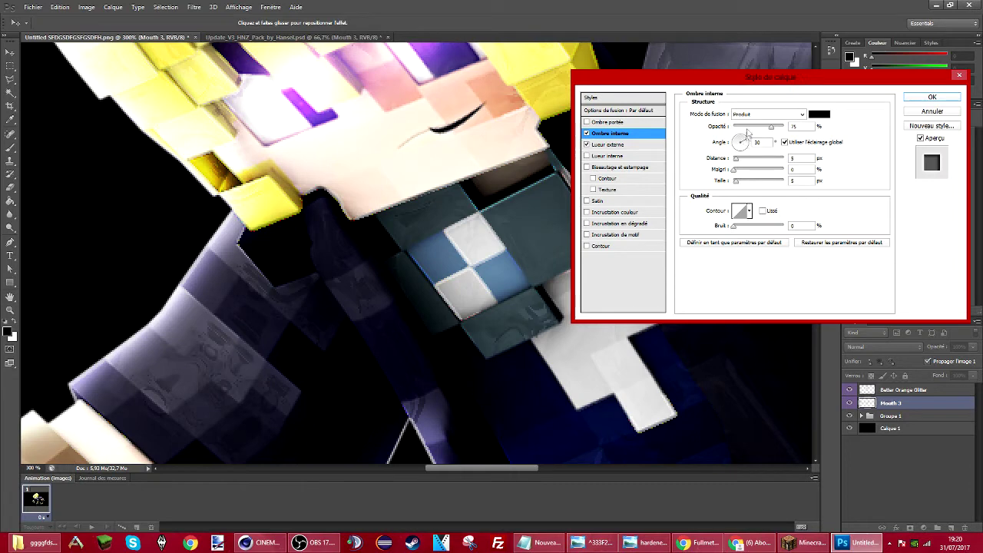
mouse_move(741, 182)
mouse_down()
mouse_move(775, 182)
mouse_move(724, 181)
mouse_up()
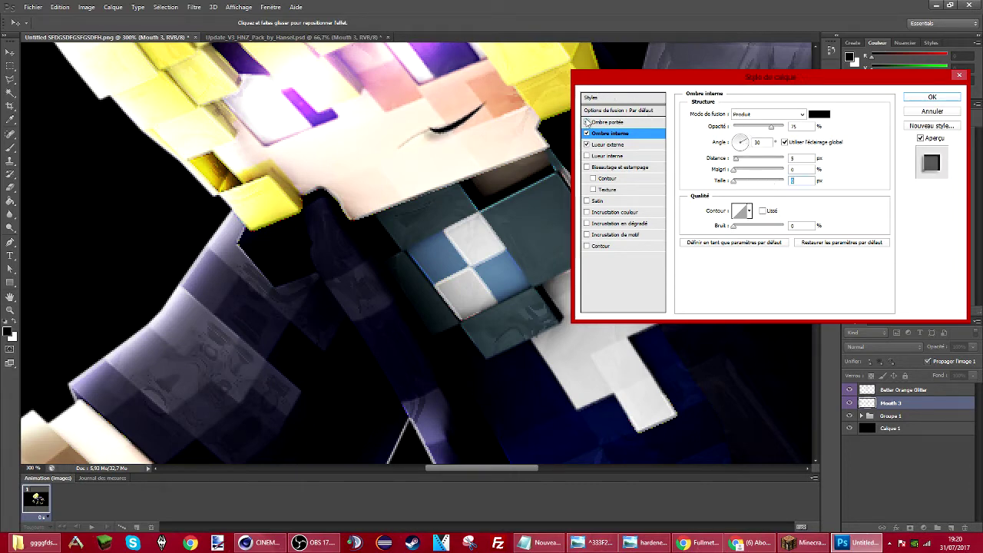
- Replace the mouth's outer glow and inner shadow with a drop shadow at 86% opacity, 116° angle and 2 px size
click(587, 145)
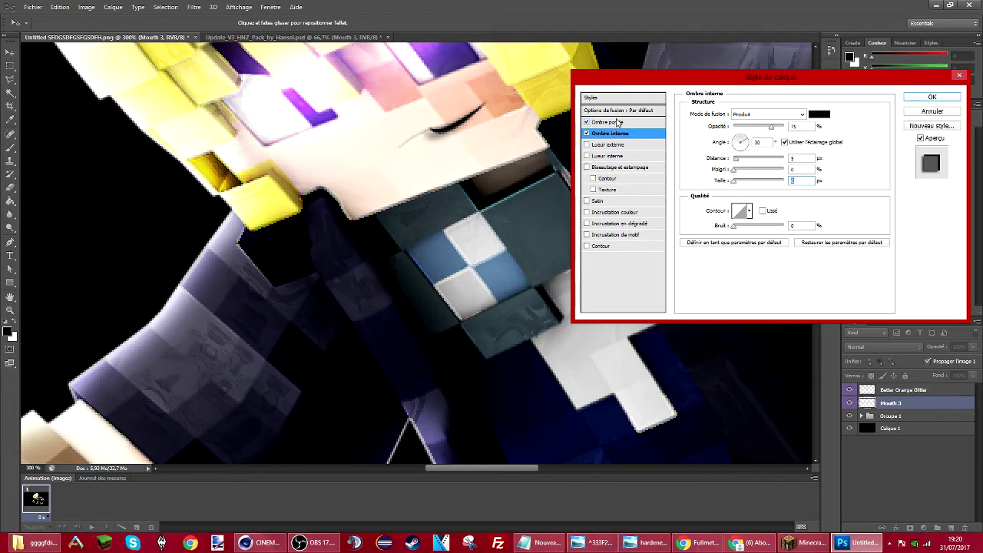
click(619, 123)
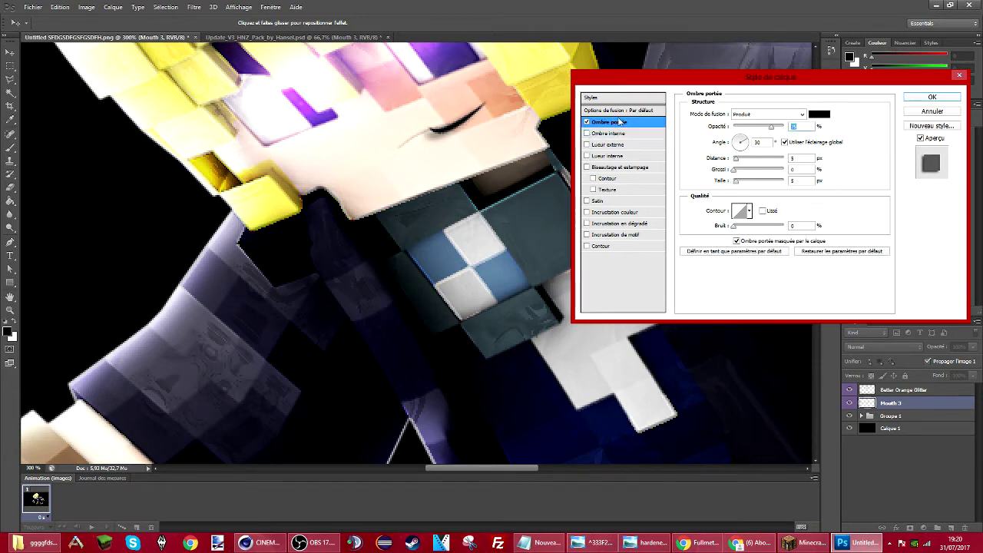
drag(743, 144, 726, 111)
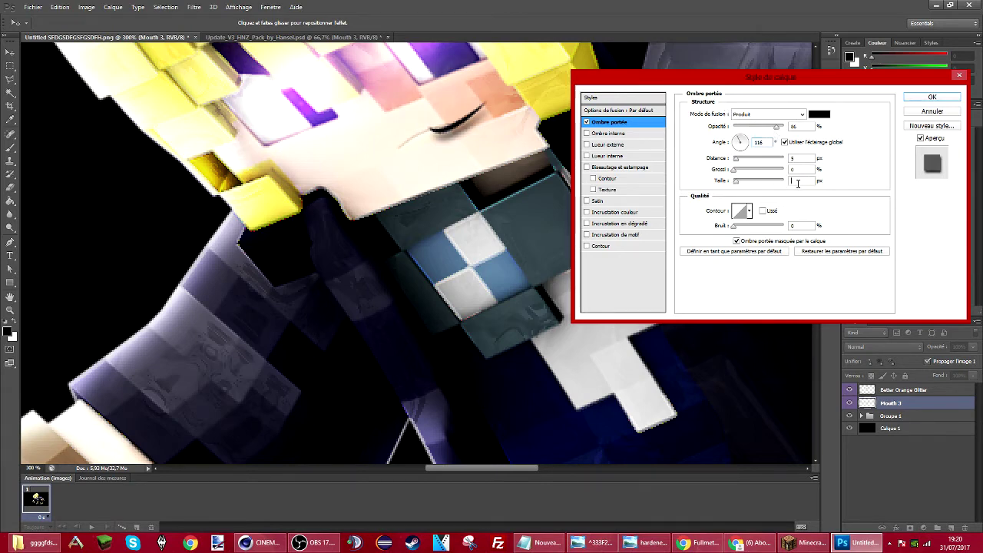
key(Return)
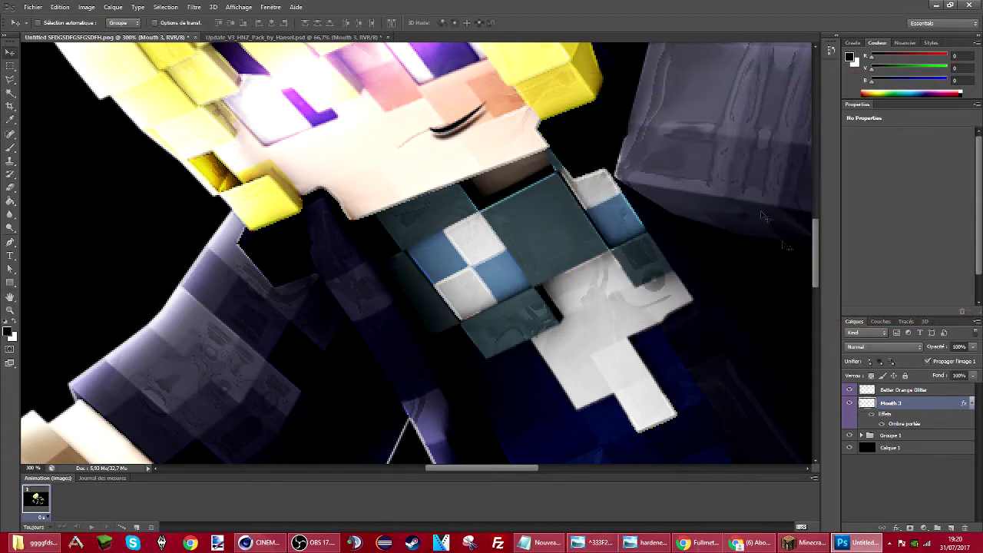
- Set the size of the Mouth 3 layer's drop shadow to 5 px
right_click(899, 416)
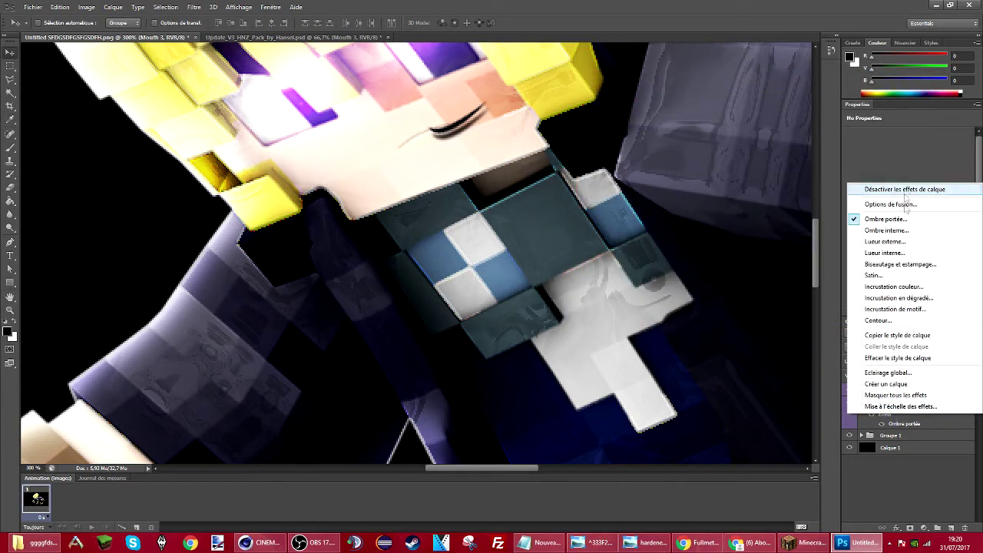
click(948, 466)
right_click(902, 405)
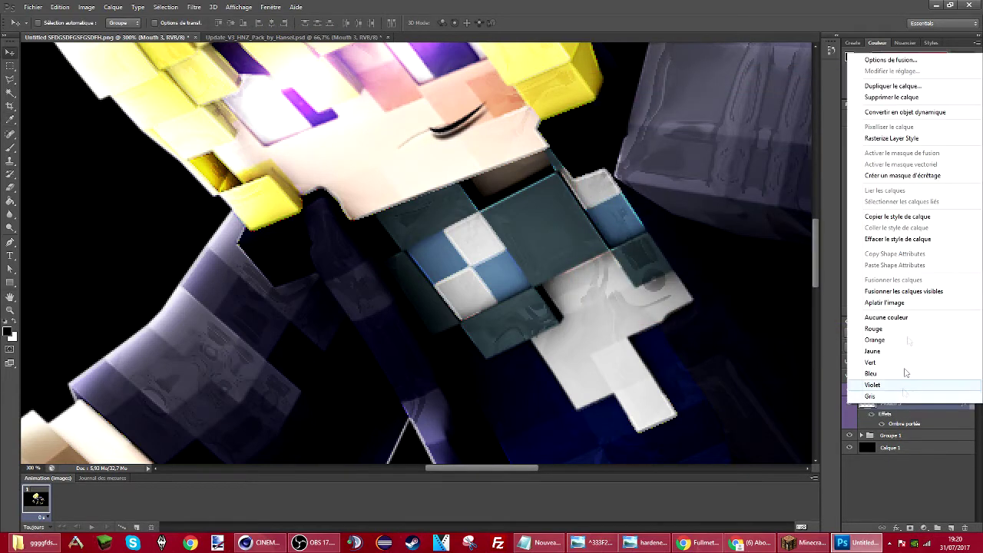
click(891, 60)
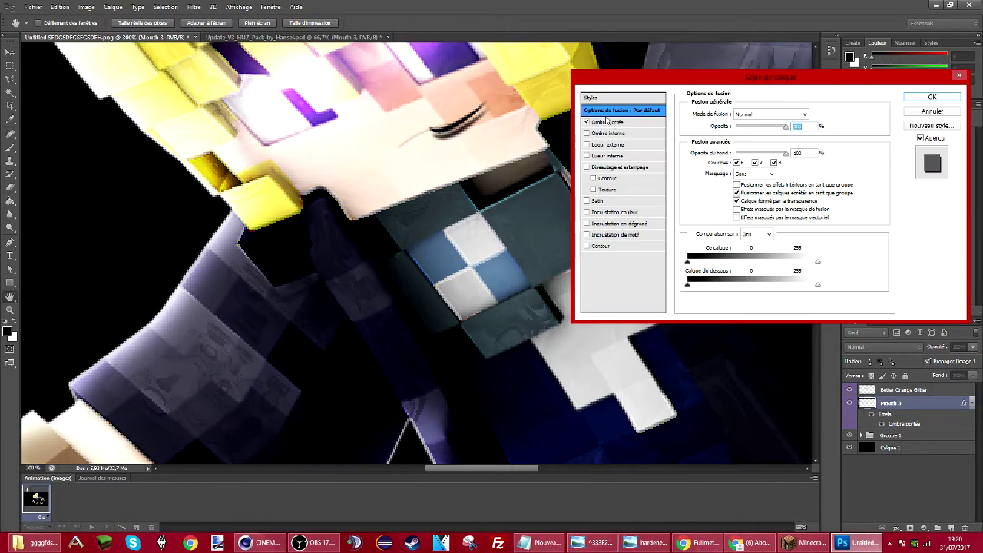
click(605, 123)
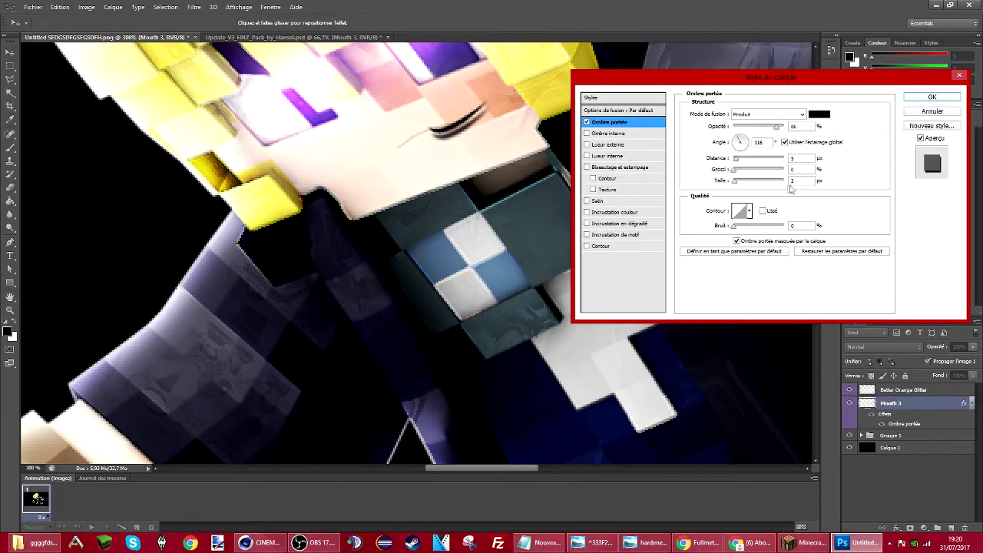
key(Return)
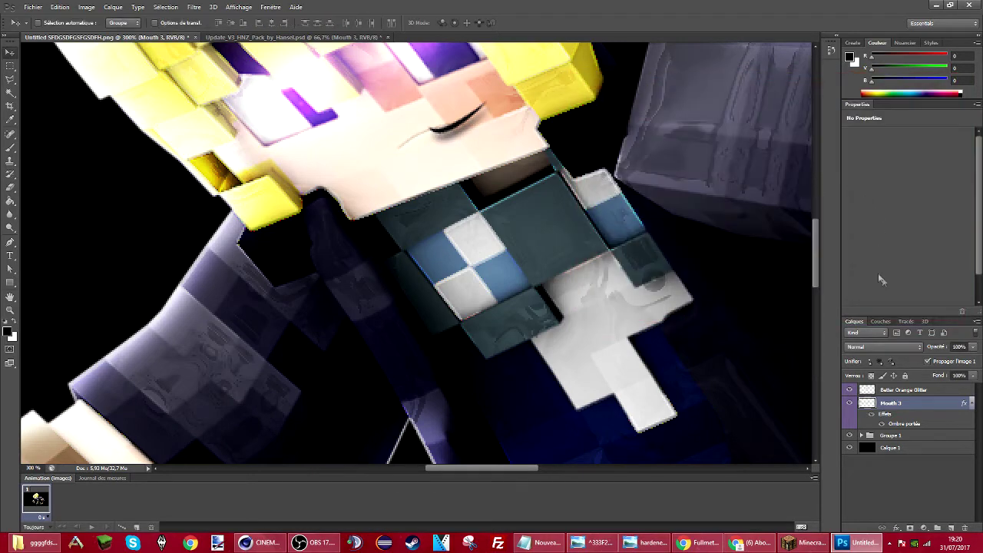
- Change the distance of the Mouth 3 layer's drop shadow
right_click(918, 403)
click(891, 60)
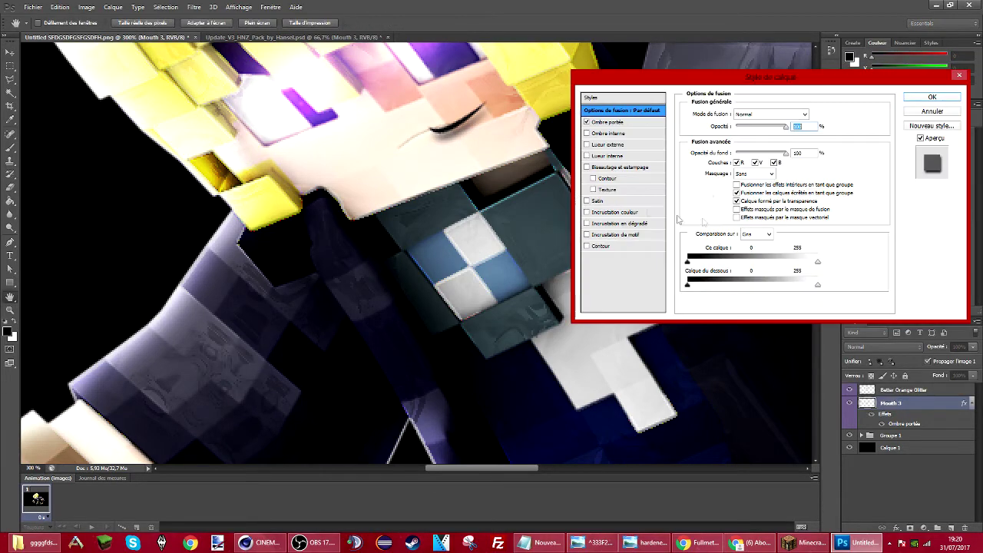
click(619, 123)
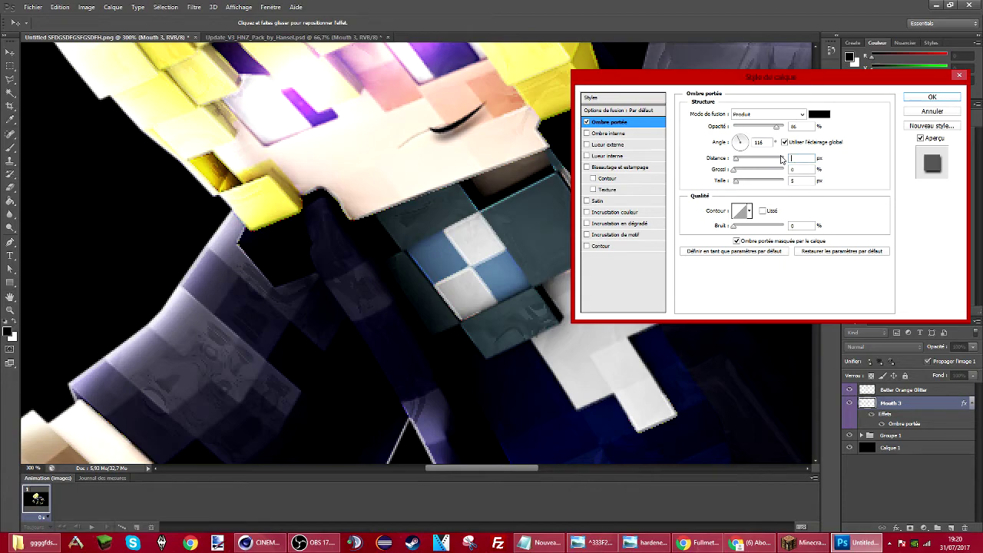
key(Return)
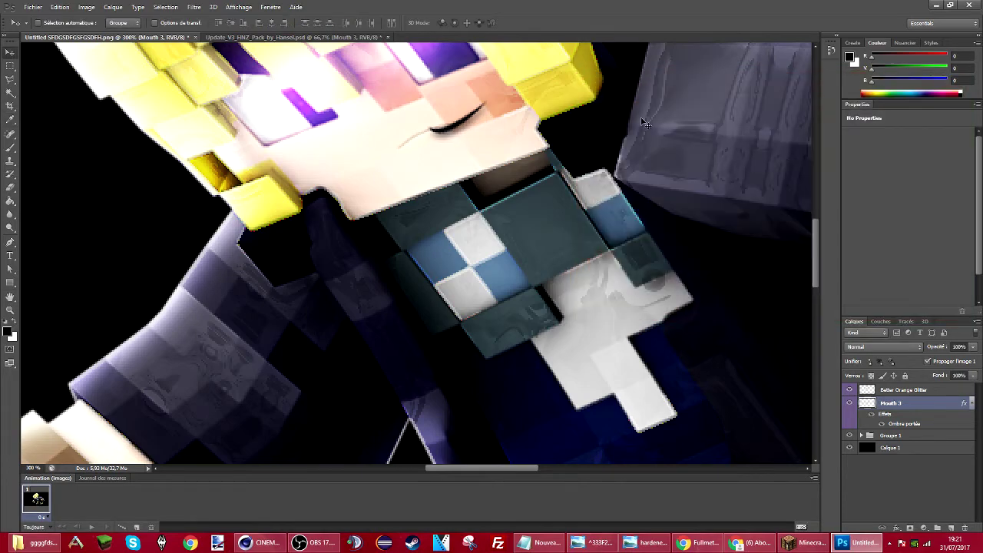
- Try different blend modes on the Mouth 3 layer and settle on Lumière linéaire
key(ctrl+minus)
key(ctrl+minus)
key(ctrl+minus)
key(ctrl+minus)
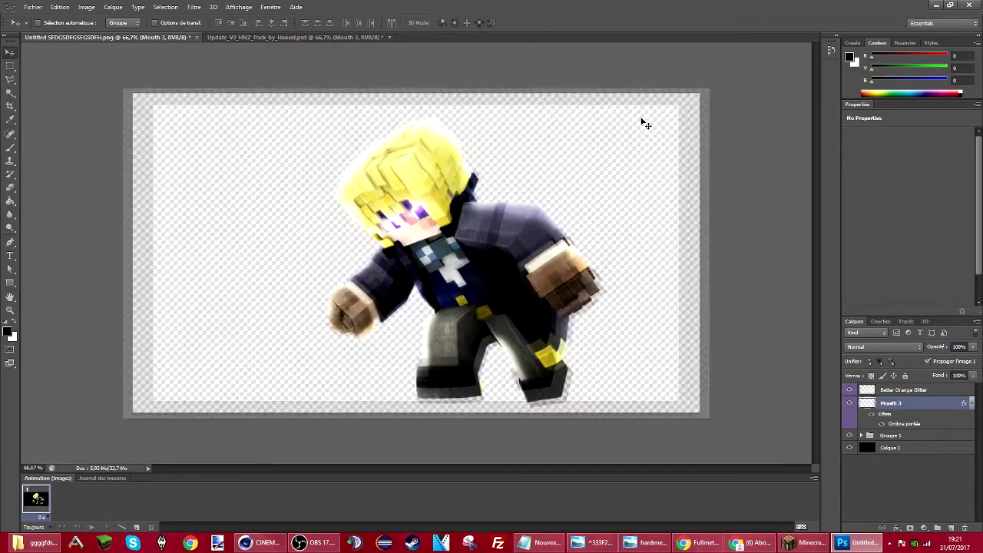
key(ctrl+plus)
key(ctrl+plus)
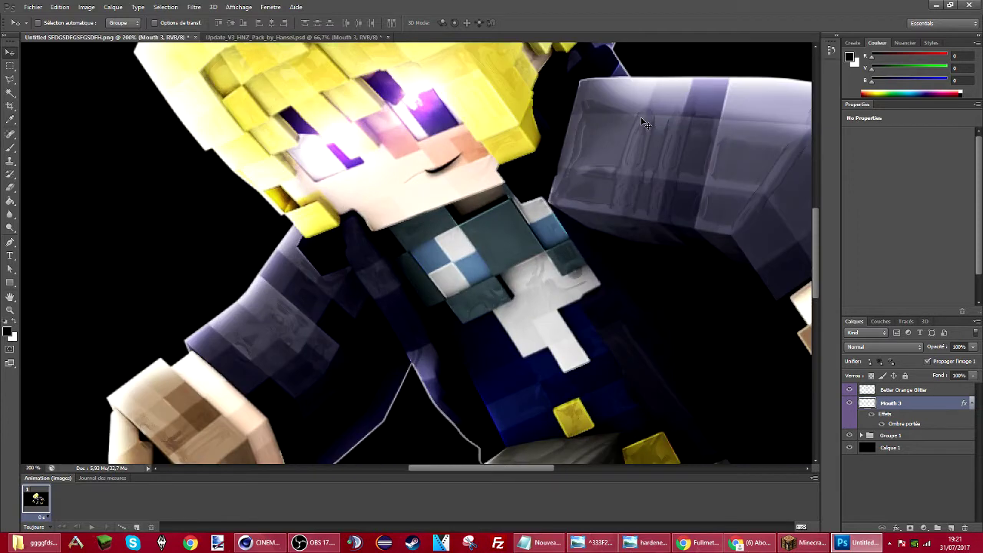
key(ctrl+minus)
click(872, 346)
click(870, 348)
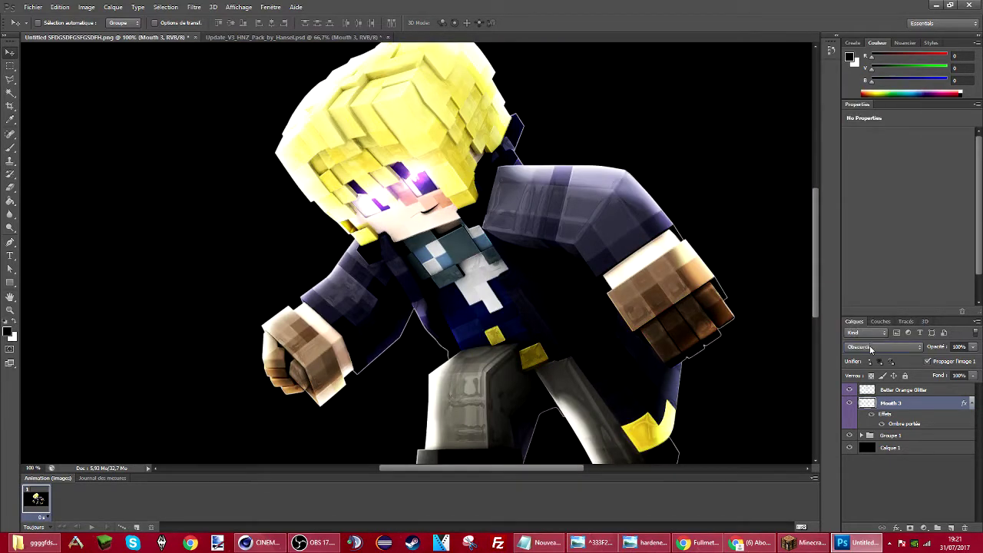
scroll(870, 347, down, 5)
scroll(871, 347, up, 8)
scroll(876, 353, down, 7)
- Expand Groupe 1 and move the Mouth 3 layer into it, between Calque 0 copie 5 and Calque 0 copie 2
key(ctrl+minus)
key(ctrl+minus)
key(ctrl+minus)
key(ctrl+plus)
click(850, 437)
click(850, 436)
click(862, 436)
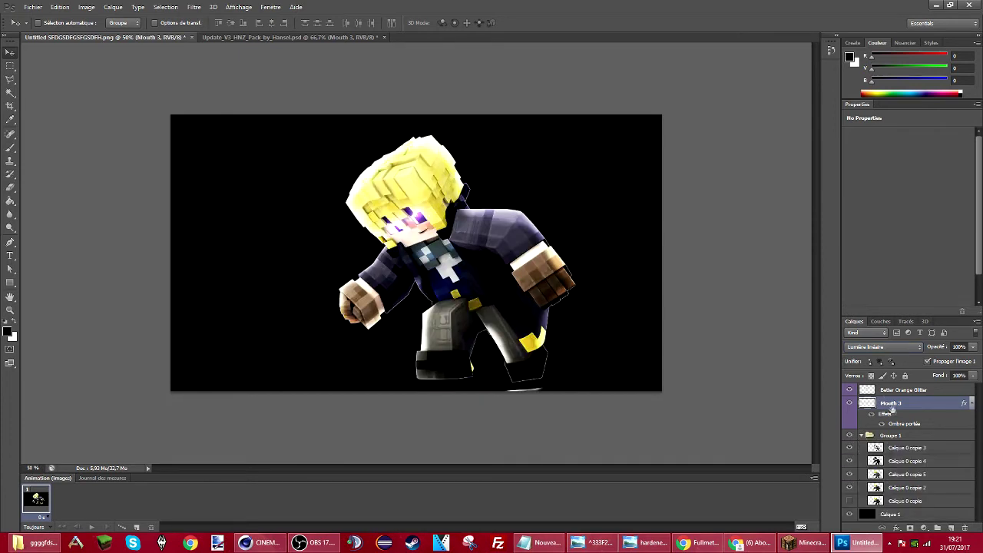
drag(893, 410, 924, 476)
scroll(519, 269, up, 4)
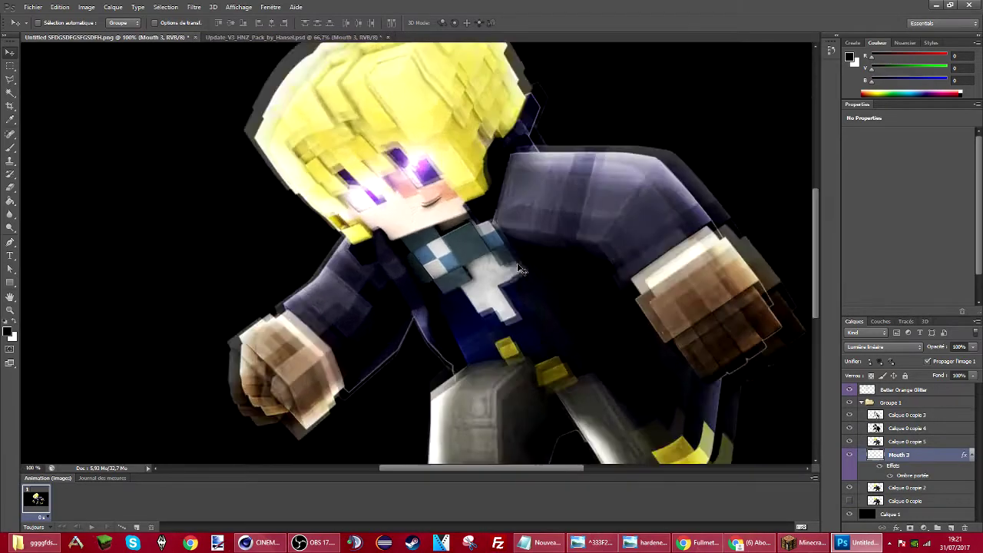
scroll(520, 269, down, 3)
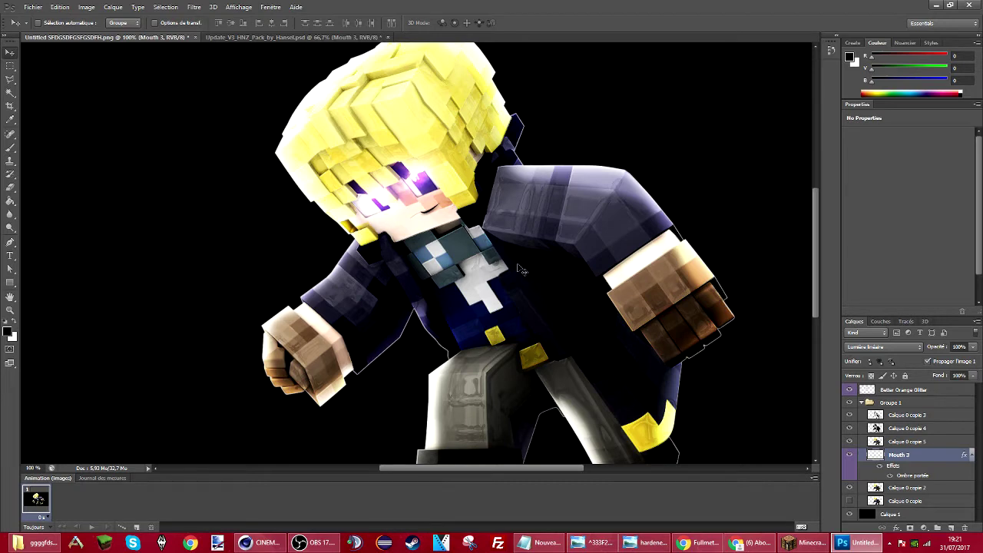
- Hide the 4 Minecraft Mouths group in the HNZ pack document and return to the whole character image
click(321, 37)
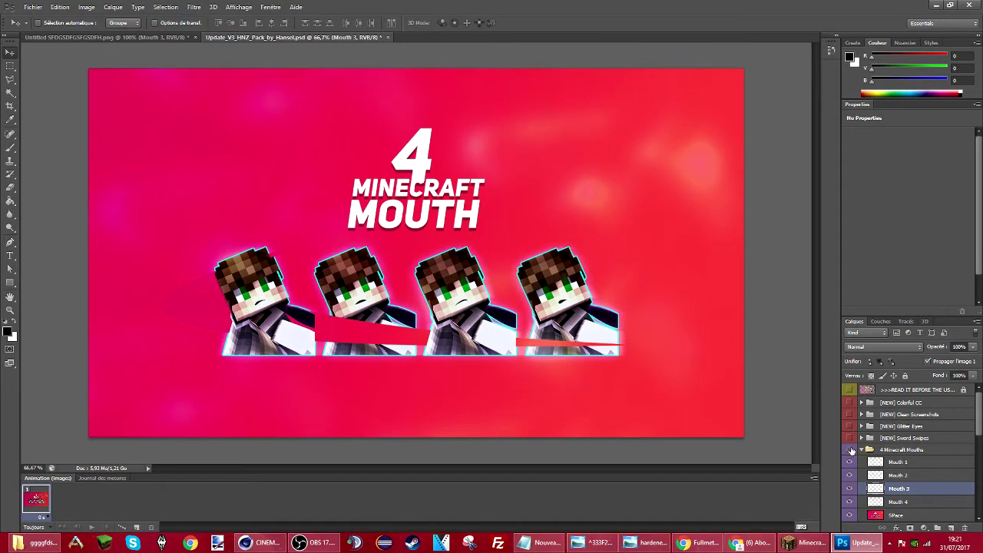
click(849, 450)
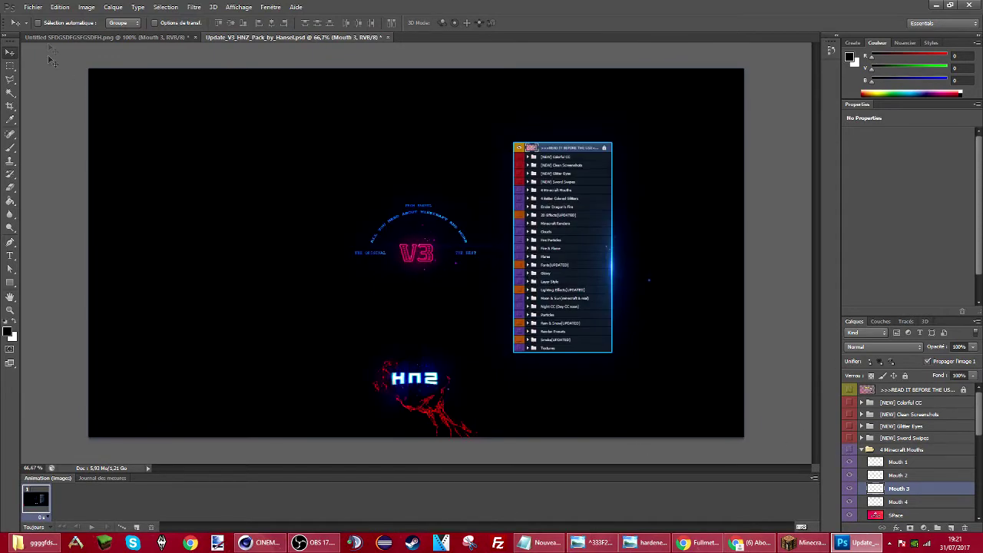
click(112, 38)
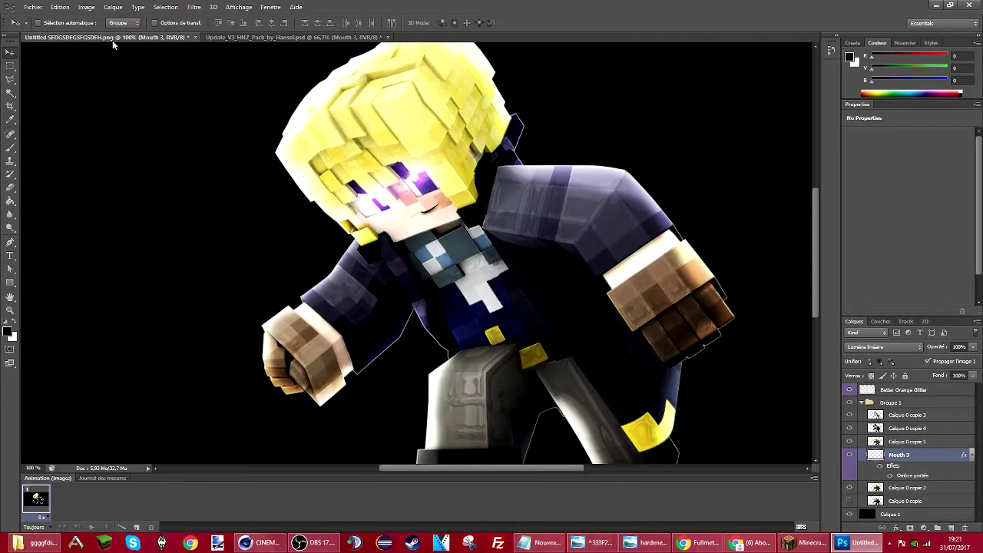
key(ctrl+minus)
key(ctrl+minus)
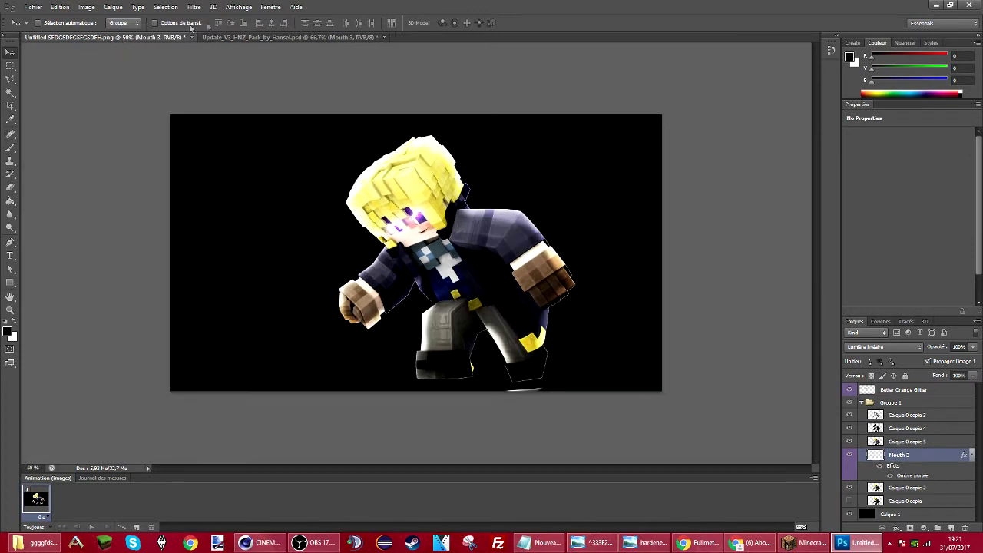
- In the HNZ pack document, collapse the 4 Minecraft Mouths group and preview the Glowy group's contents, hiding them again
click(303, 35)
click(863, 449)
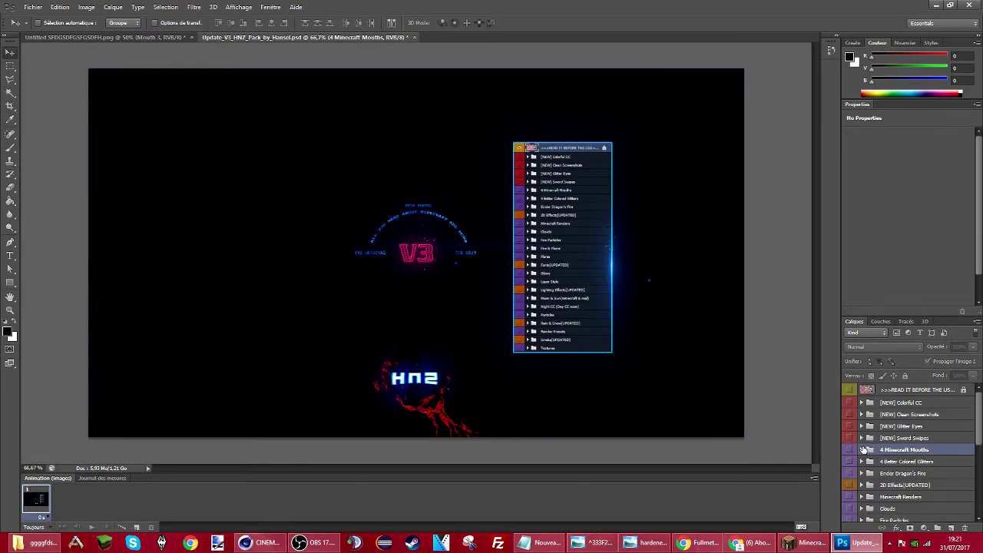
scroll(864, 453, down, 3)
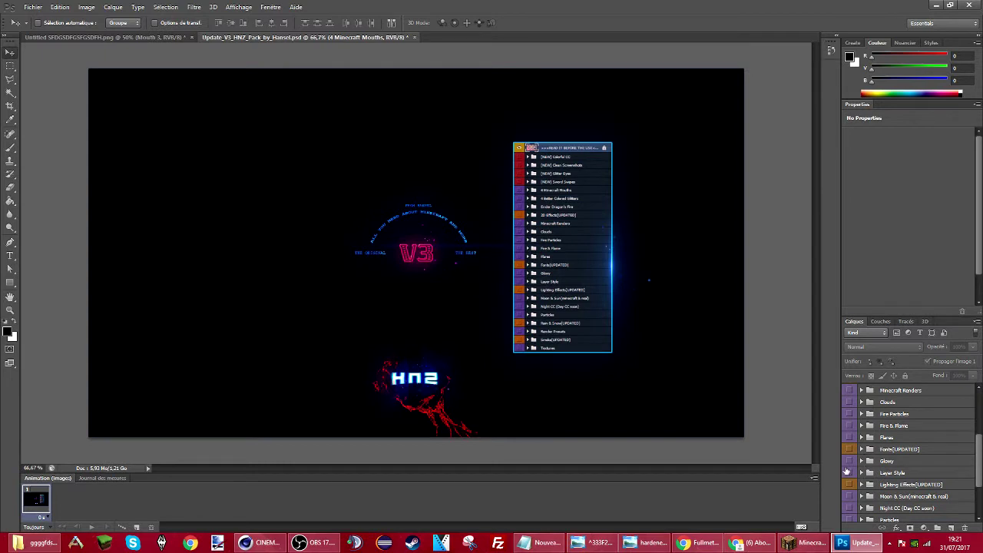
click(849, 463)
click(862, 461)
click(848, 487)
click(849, 488)
click(862, 462)
click(849, 461)
scroll(861, 446, down, 3)
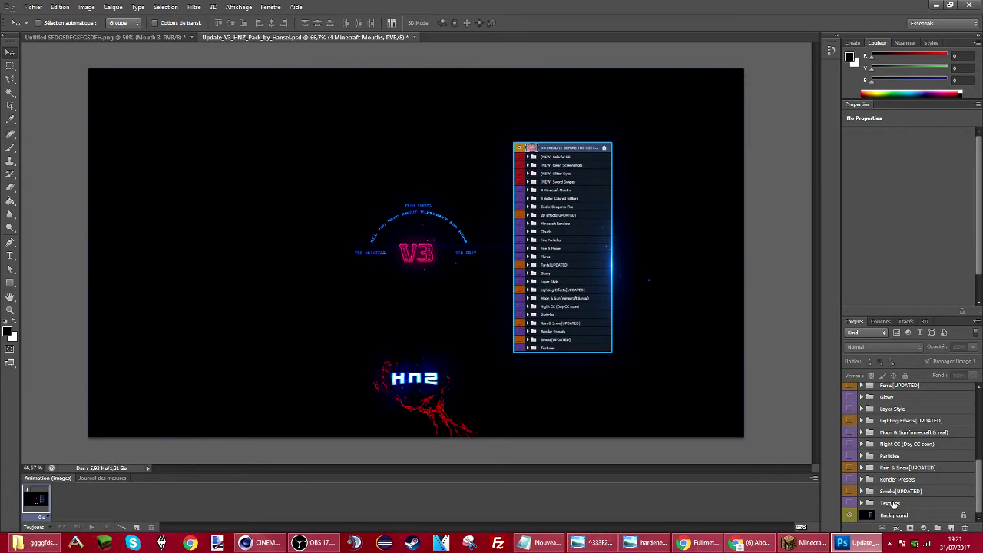
- Show and expand the Smoke[UPDATED] group and preview its old smoke layers one by one
click(849, 491)
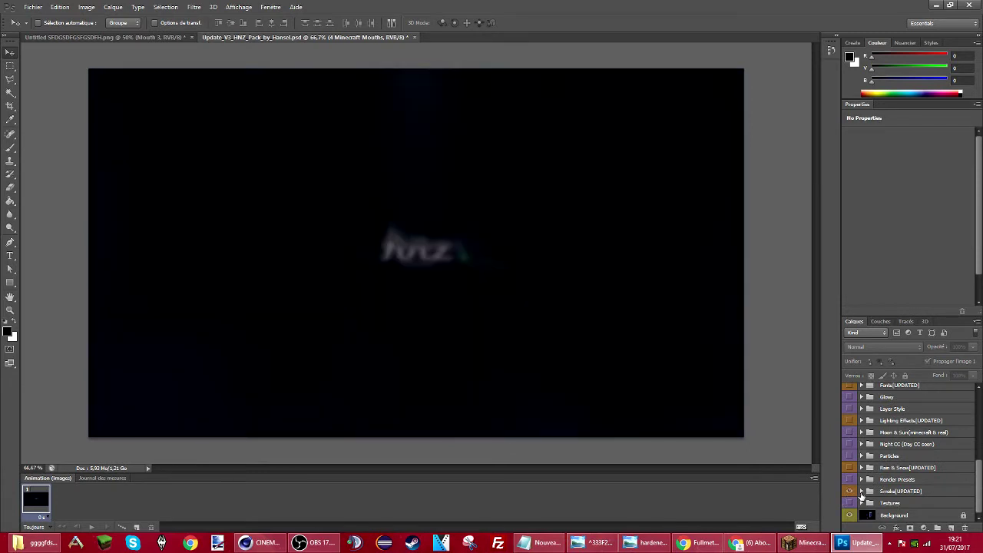
click(862, 491)
click(848, 491)
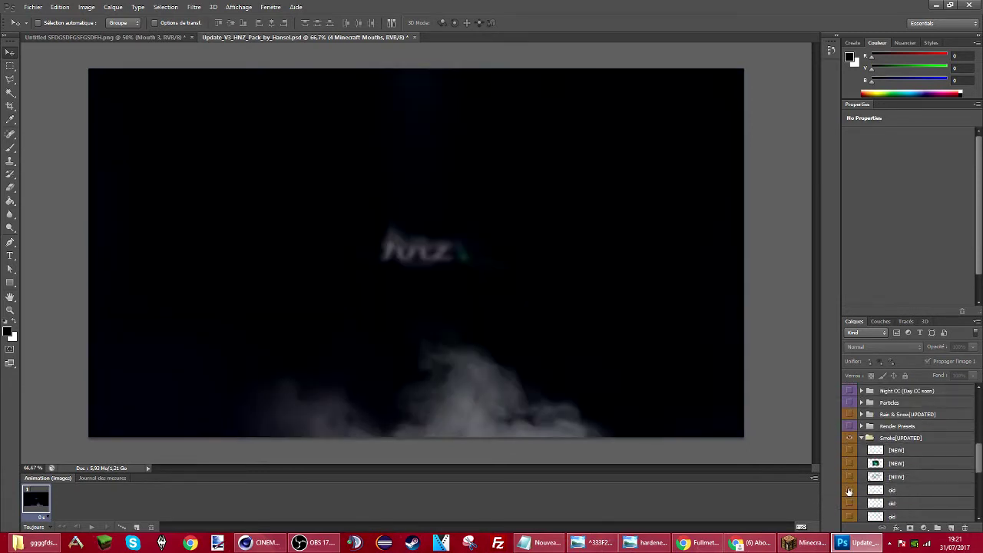
click(849, 491)
click(850, 517)
click(849, 517)
click(849, 466)
click(849, 466)
scroll(849, 467, down, 3)
click(848, 466)
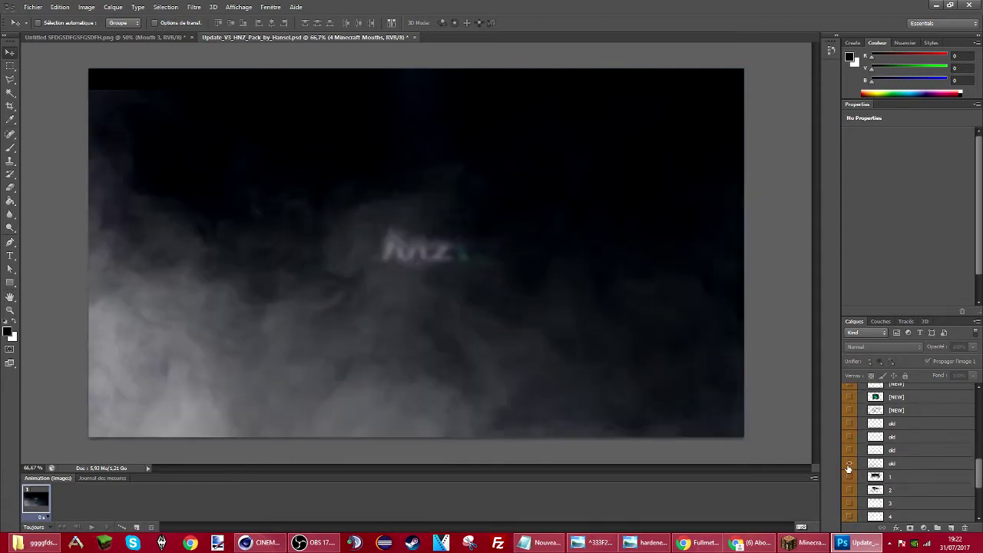
click(849, 466)
scroll(849, 466, down, 1)
- Show smoke layer 1 and copy it into the character image
click(849, 467)
click(872, 465)
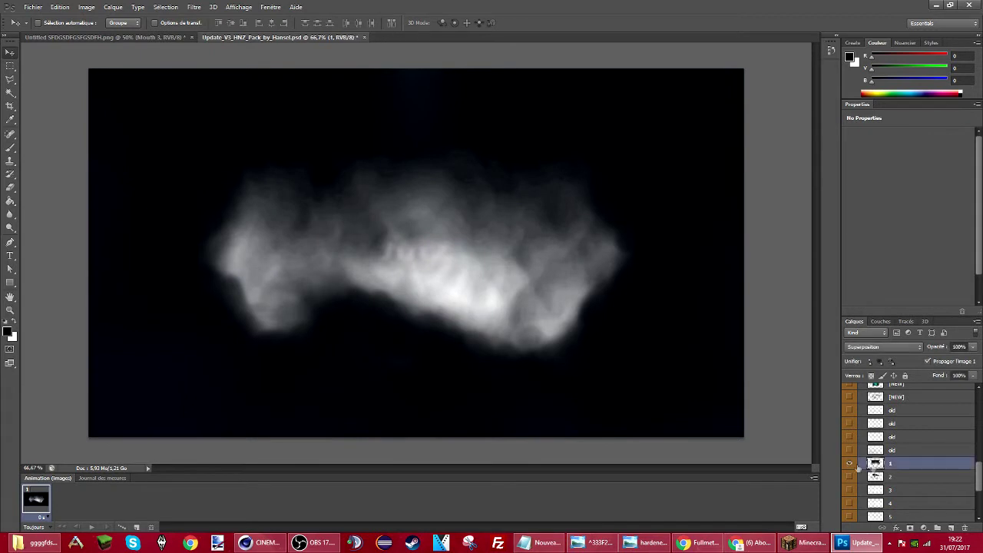
drag(361, 256, 434, 289)
- Set smoke layer 1's blend mode to Lumière tamisée, reposition it over the character and compare with it hidden
click(876, 346)
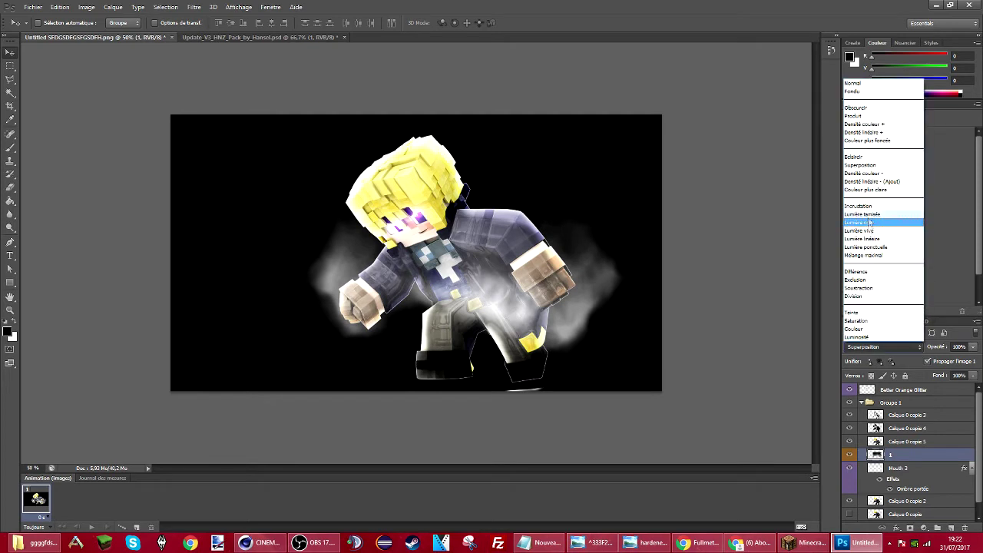
click(868, 216)
mouse_move(468, 261)
mouse_down()
mouse_move(434, 269)
mouse_move(455, 261)
mouse_move(457, 248)
mouse_up()
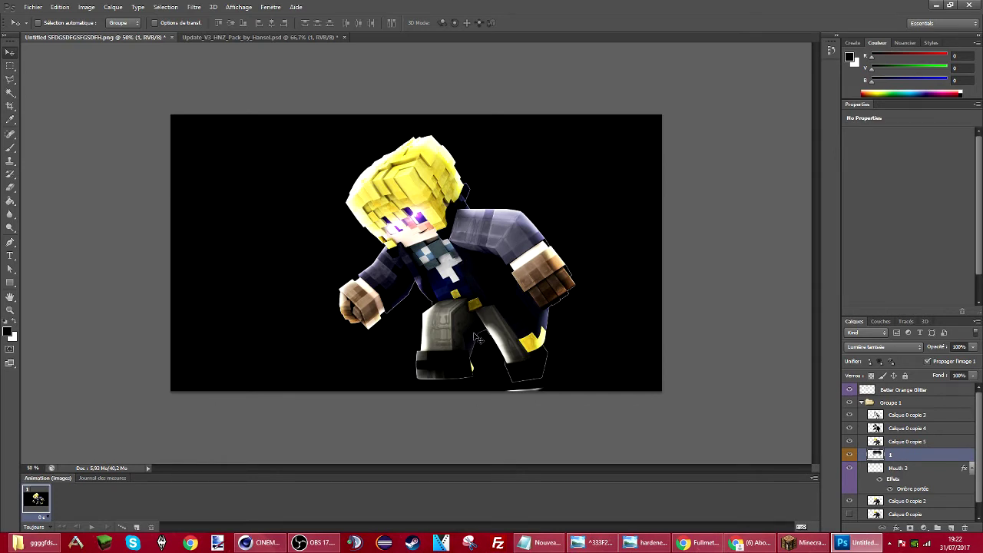
click(850, 455)
click(850, 456)
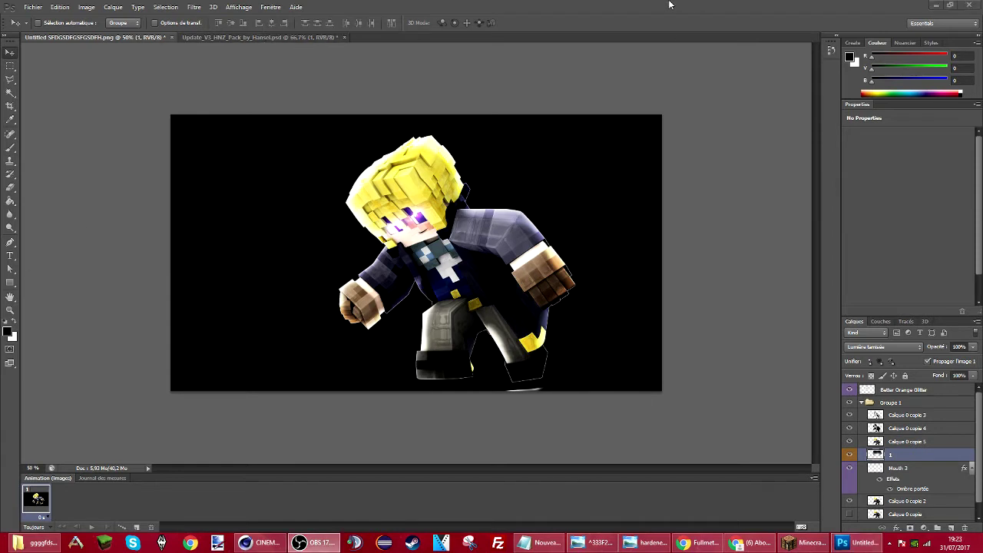
- Change smoke layer 1's blend mode to Incrustation and adjust its position over the character
click(670, 5)
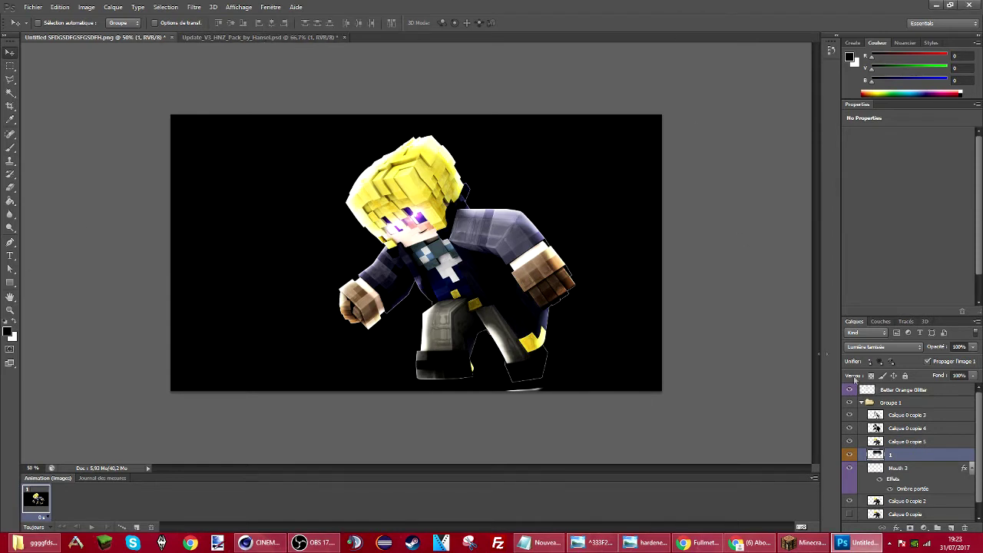
click(850, 456)
click(851, 457)
click(885, 347)
click(884, 338)
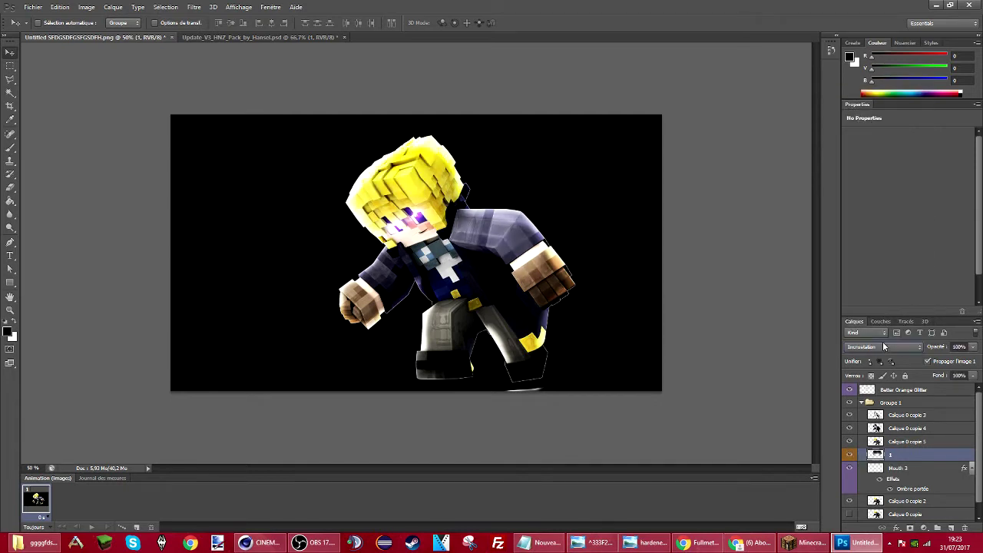
drag(378, 233, 357, 249)
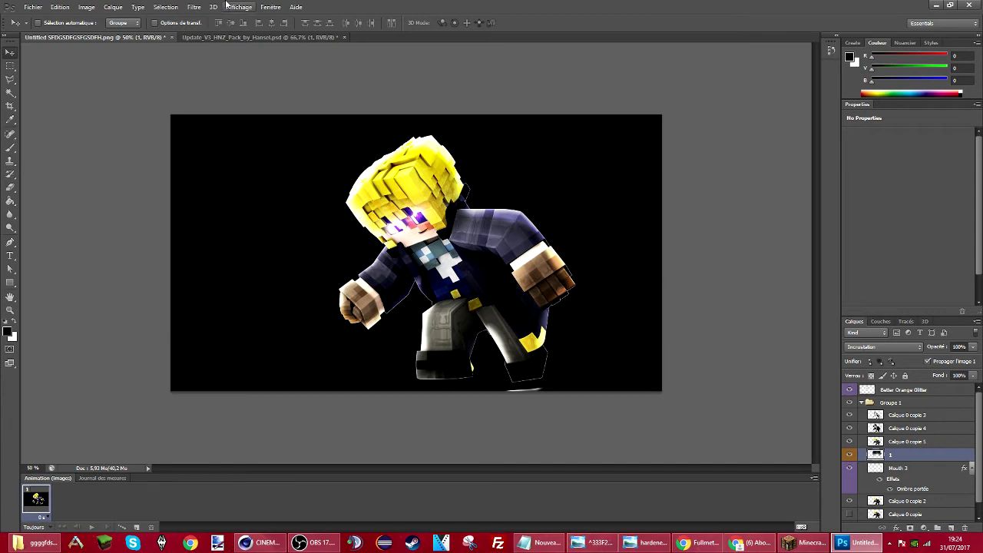
- Return to the HNZ pack document, then hide and collapse the Smoke[UPDATED] group
click(315, 36)
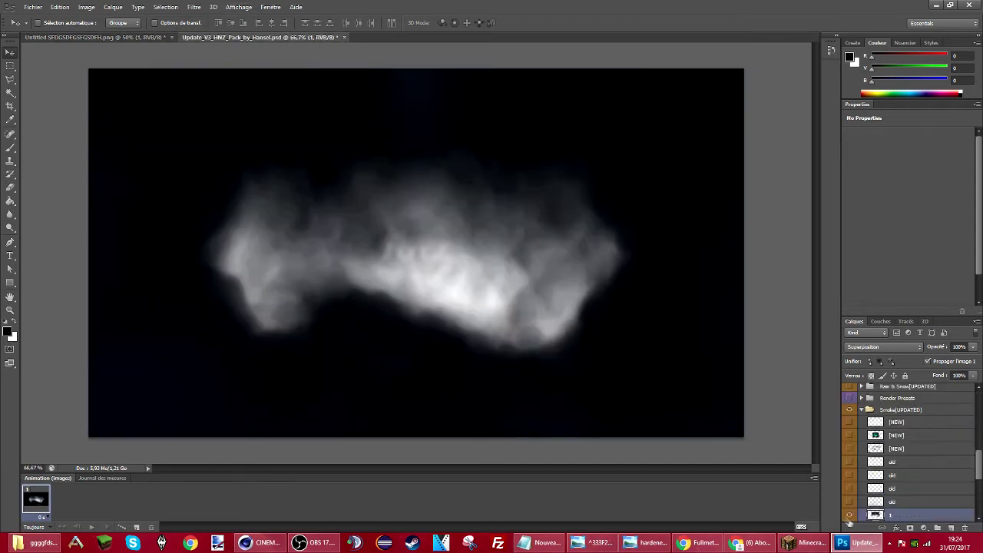
click(849, 411)
click(861, 410)
scroll(868, 457, up, 1)
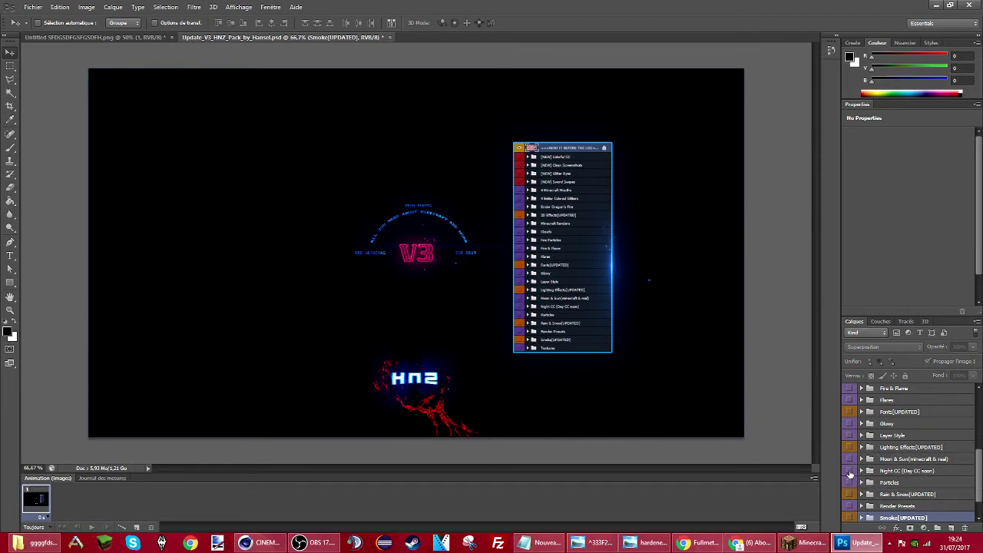
- Show and expand the Night CC (Day CC soon) group and compare the image with the inner Night CC group on and off
click(850, 471)
click(862, 471)
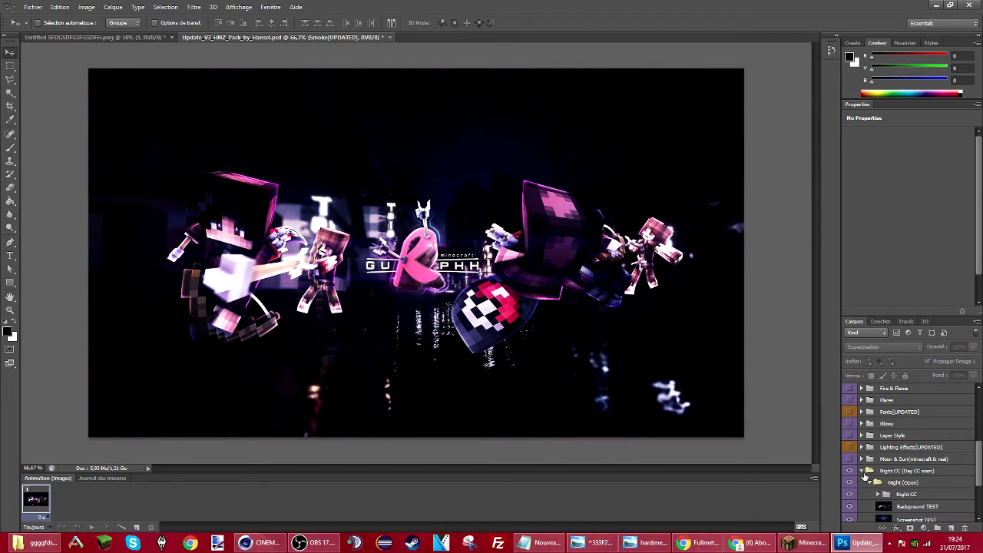
click(913, 494)
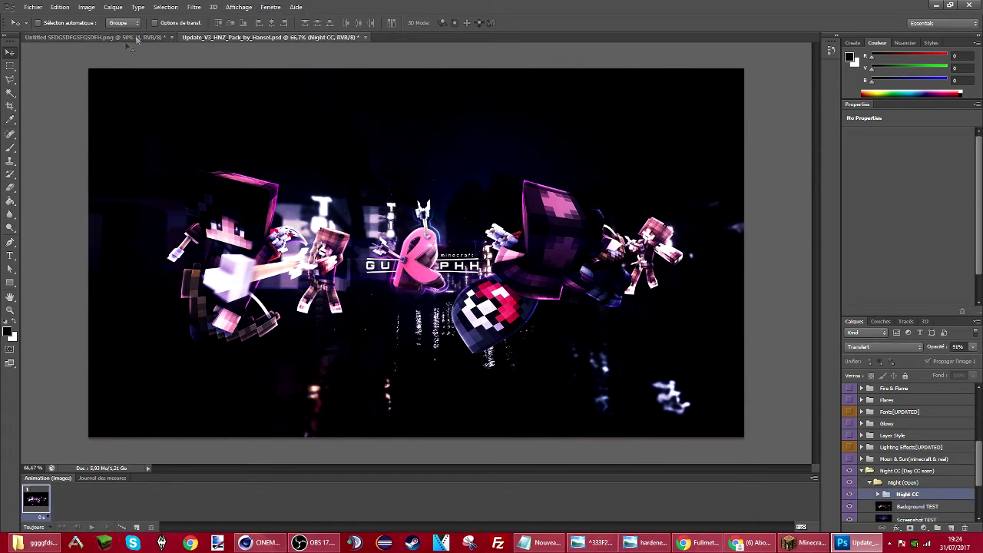
scroll(926, 420, down, 2)
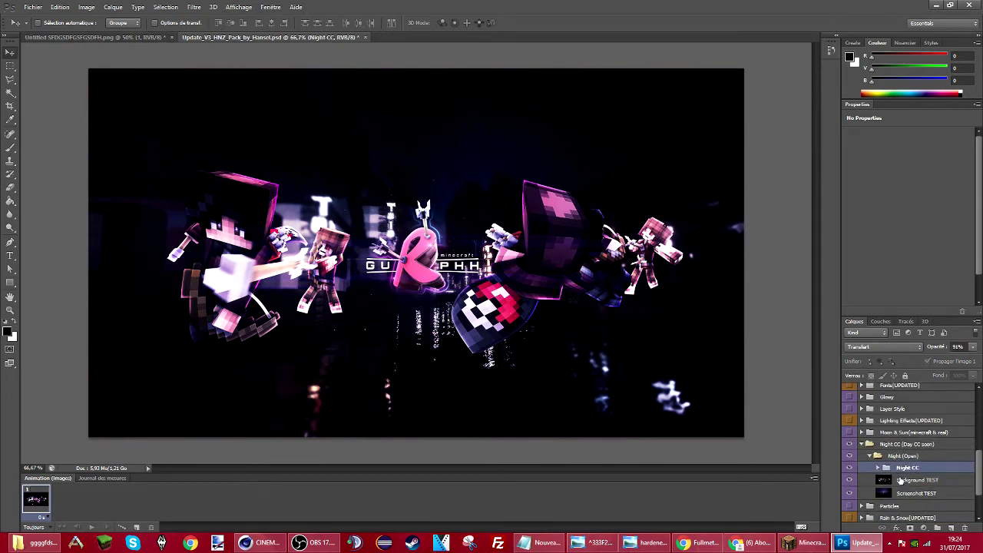
click(903, 480)
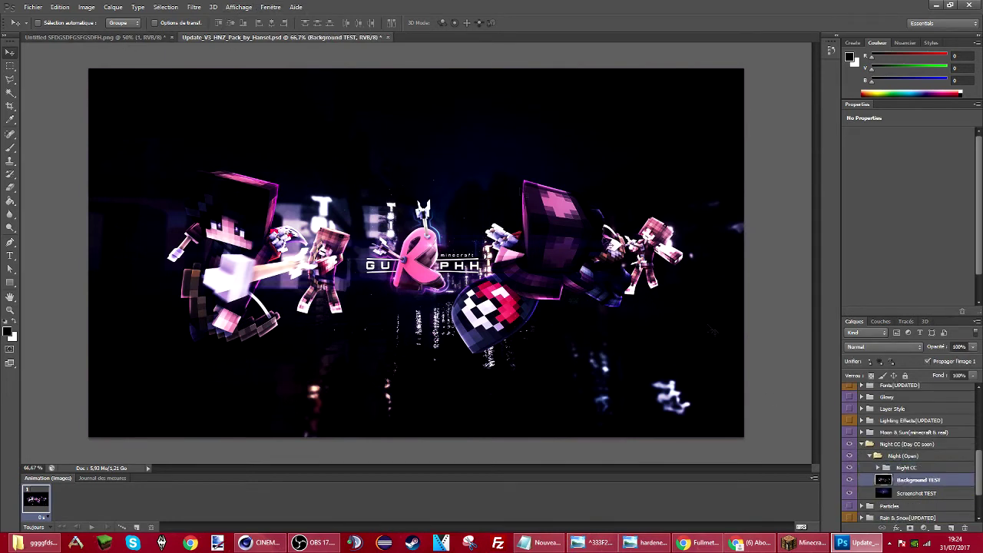
click(913, 470)
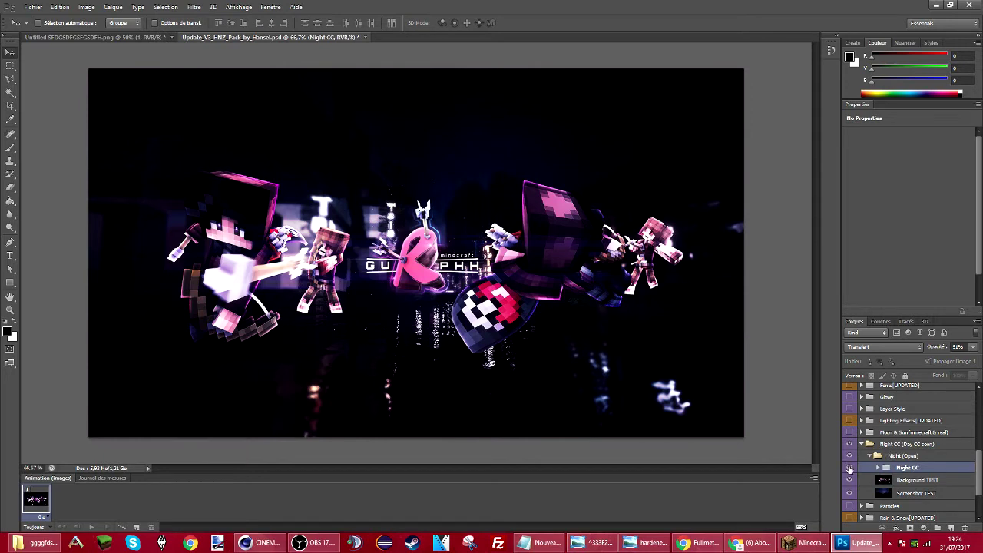
click(850, 468)
click(850, 469)
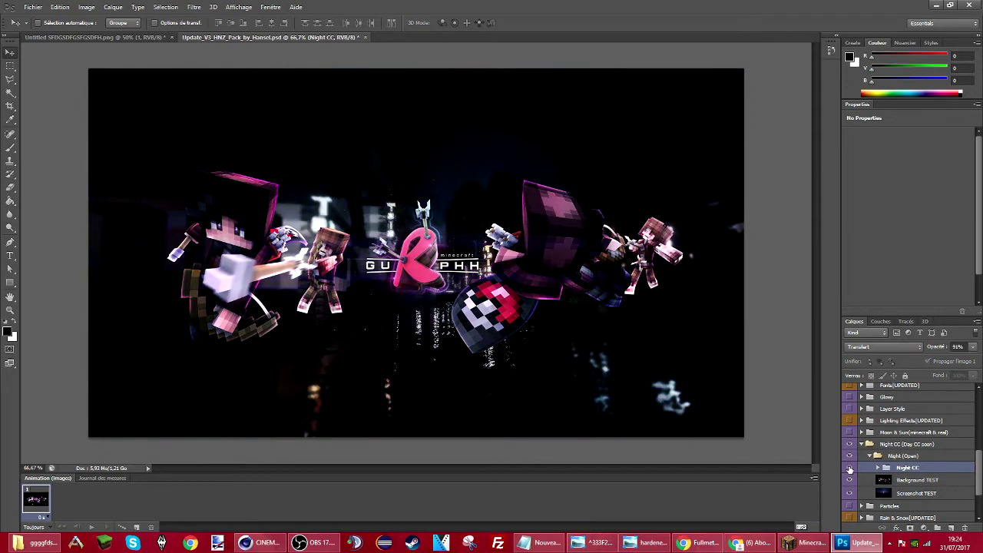
click(849, 469)
click(849, 469)
click(849, 469)
- Copy the Night CC group into the character image, make it visible and move it above Groupe 1
drag(309, 238, 374, 264)
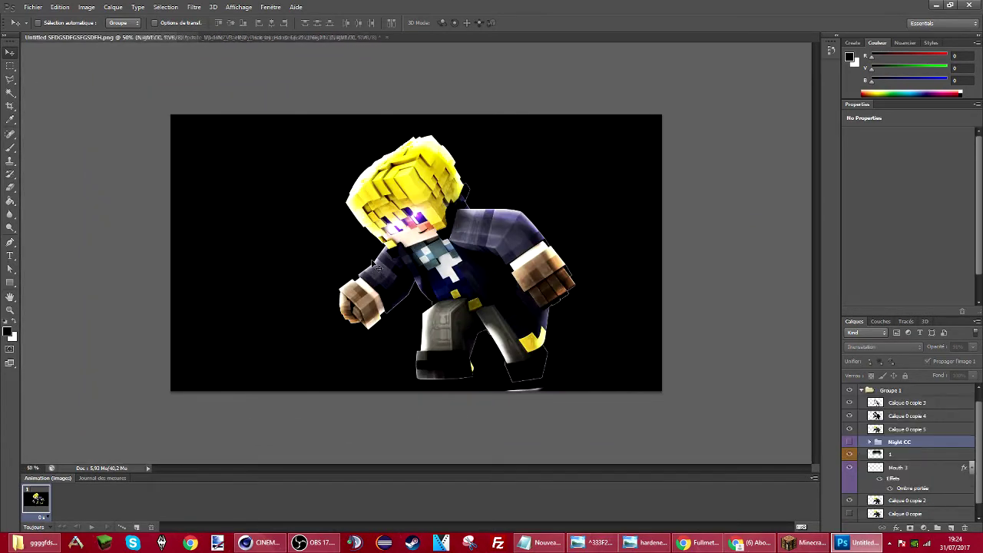
click(850, 443)
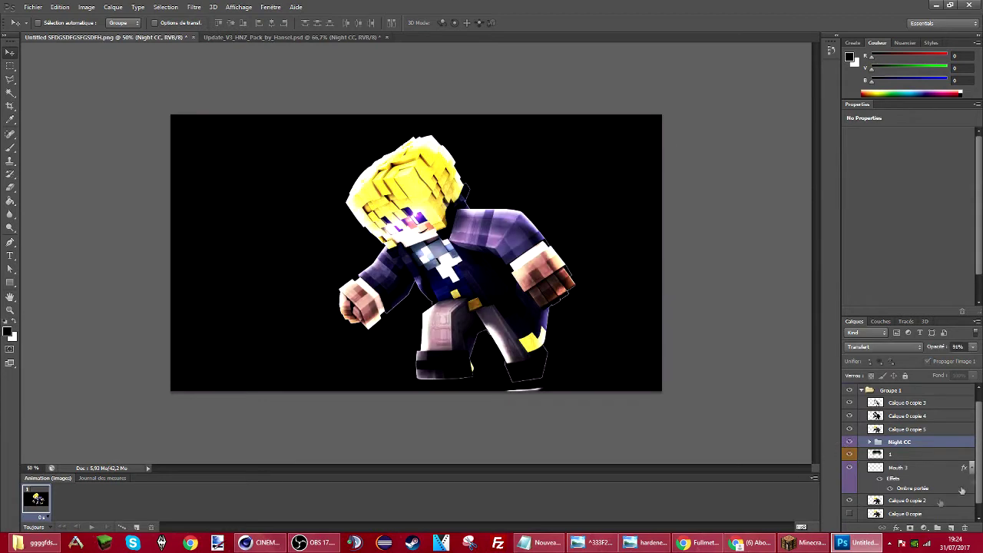
drag(911, 444, 903, 414)
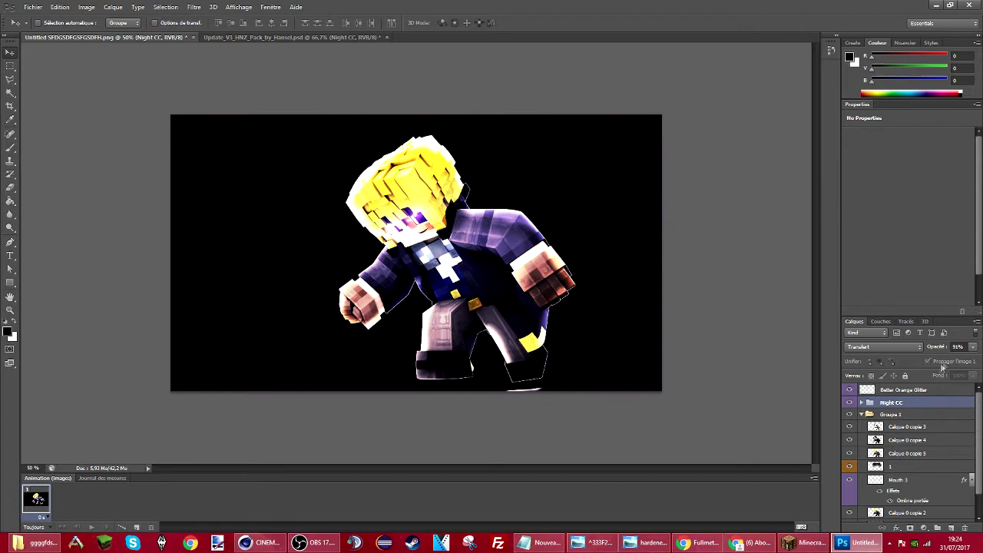
- Lower the Night CC group's opacity to 62% and compare the character with the group off and on
click(973, 346)
drag(963, 360, 944, 363)
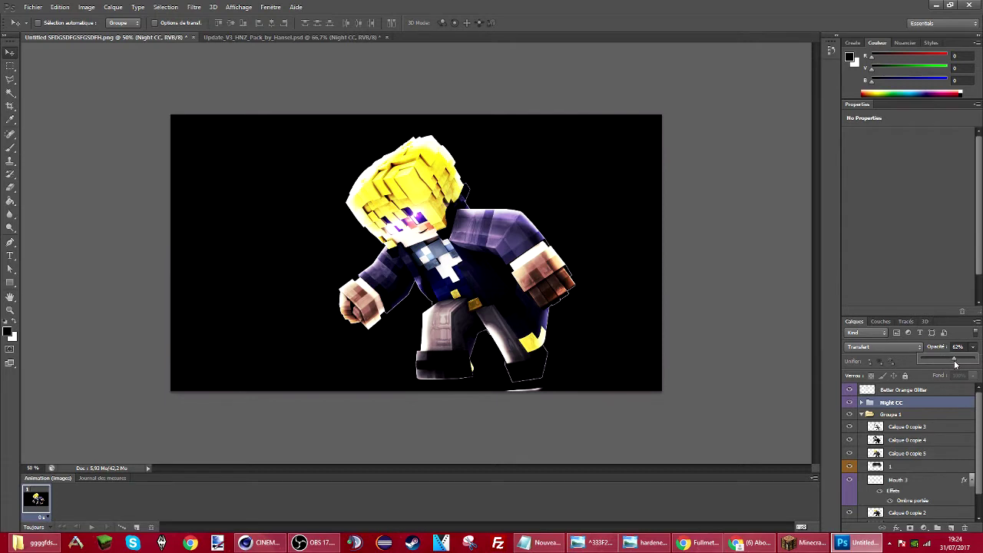
click(849, 403)
click(849, 404)
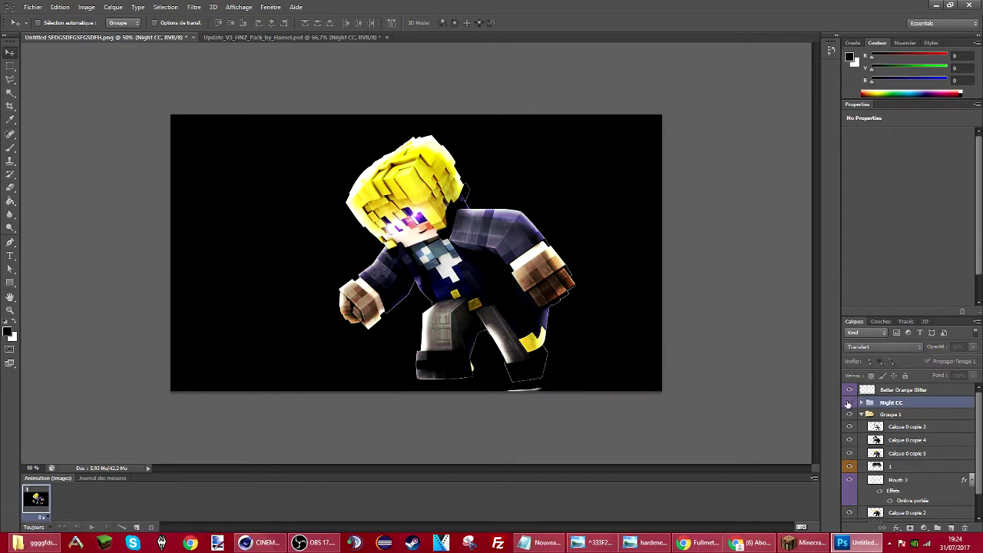
click(848, 404)
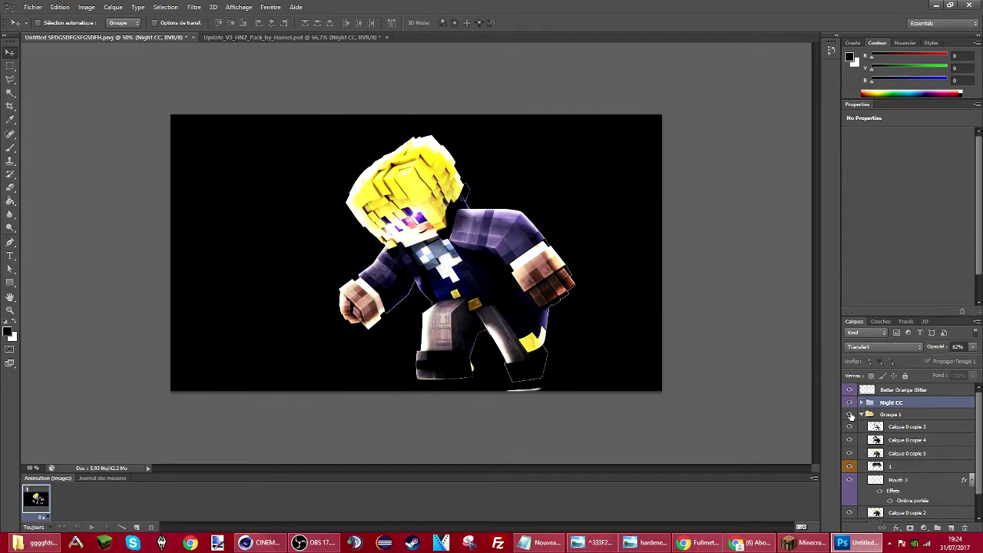
- Expand the Night CC group and delete its Colore riempimento 2, Mappa sfumatura 3 and Luminosità/contrasto 2 layers
click(861, 403)
scroll(891, 447, down, 2)
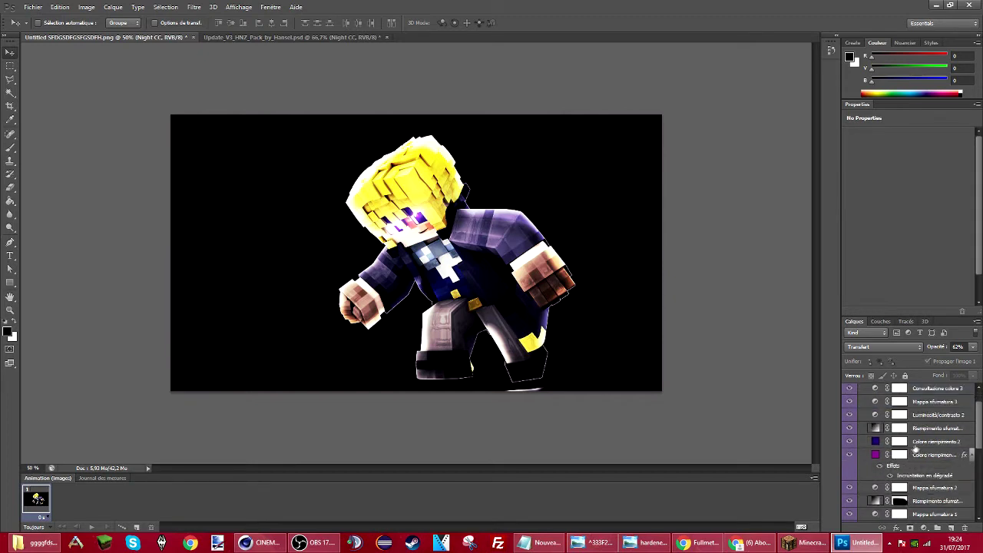
click(916, 445)
key(Delete)
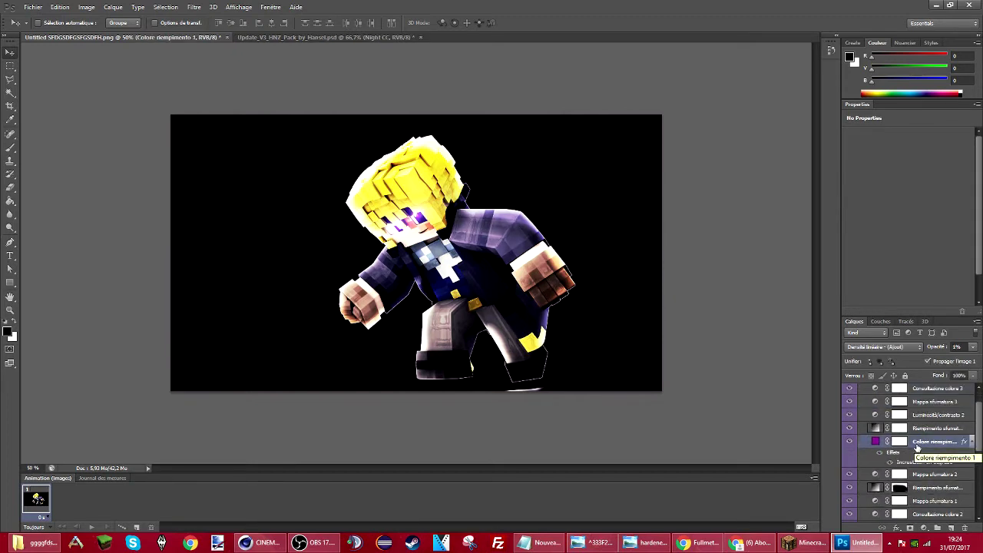
click(924, 403)
key(Delete)
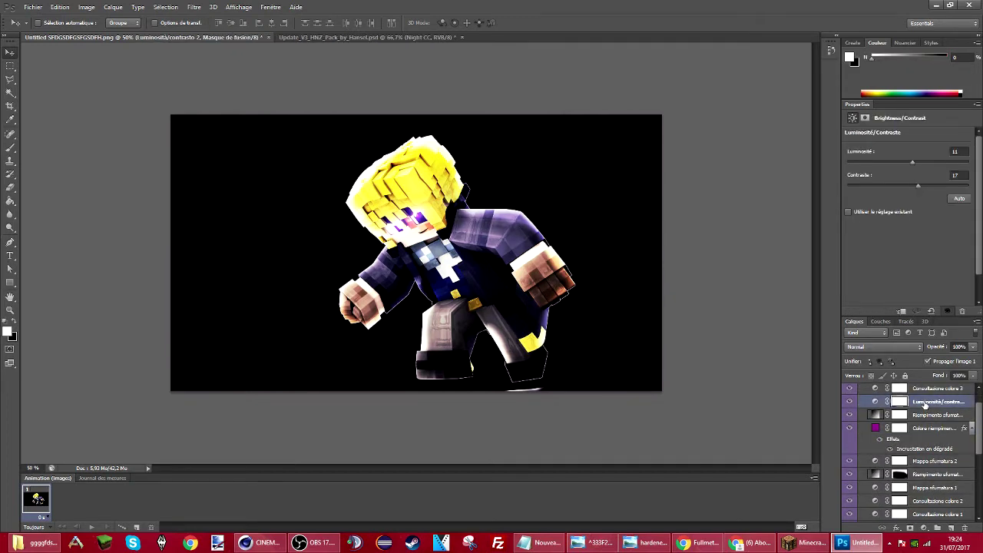
key(Delete)
- Delete the Consultazione colore 2 layer from the Night CC group and collapse the group
scroll(919, 417, down, 2)
scroll(920, 419, down, 2)
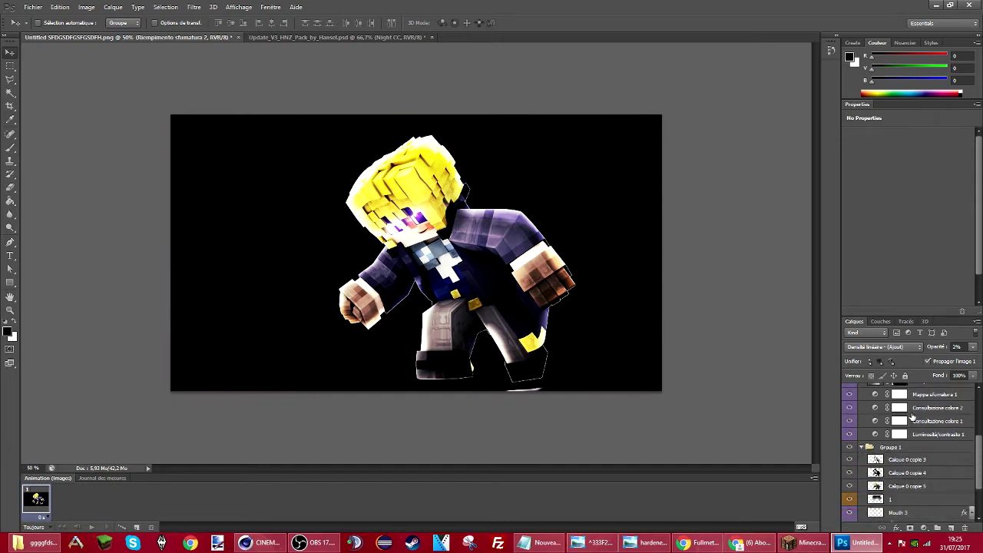
click(911, 410)
key(Delete)
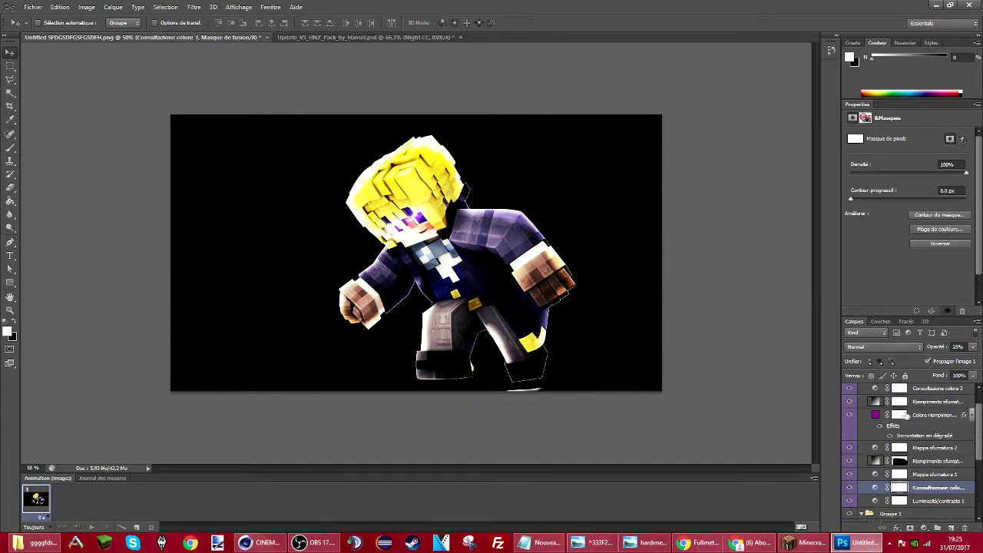
scroll(870, 410, up, 1)
click(863, 403)
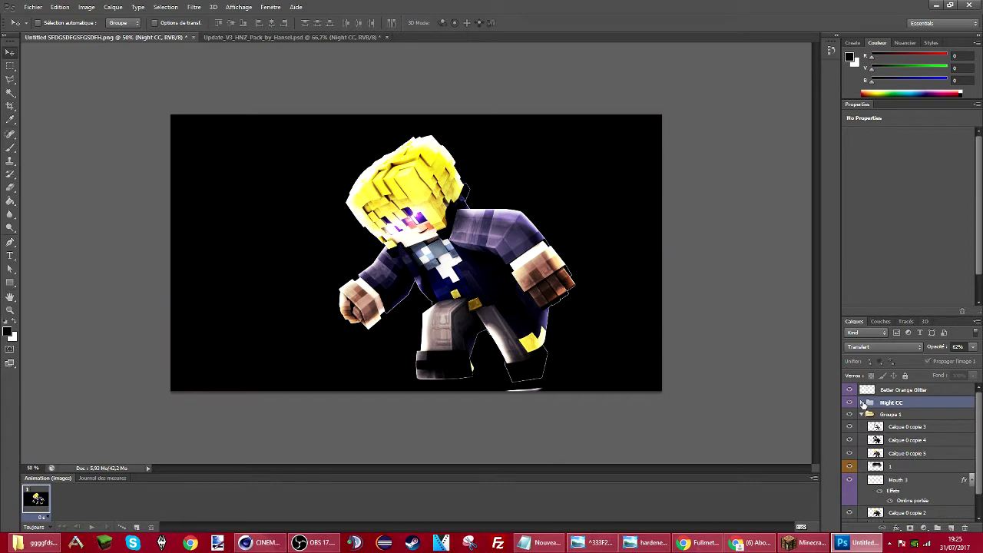
drag(570, 282, 564, 320)
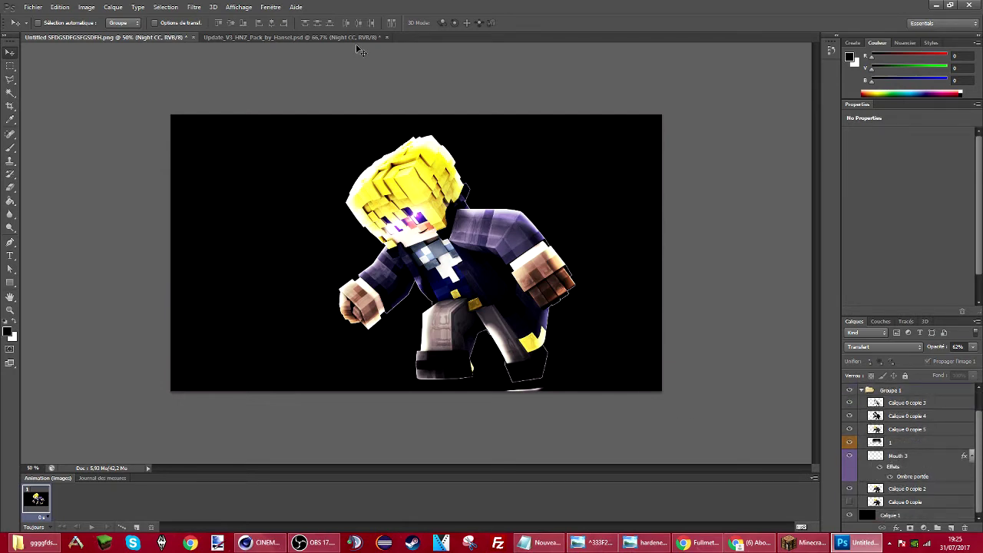
- Open Corlydes_CC_Pack.psd from the Downloads folder and dismiss the missing-fonts notice
click(32, 7)
click(39, 33)
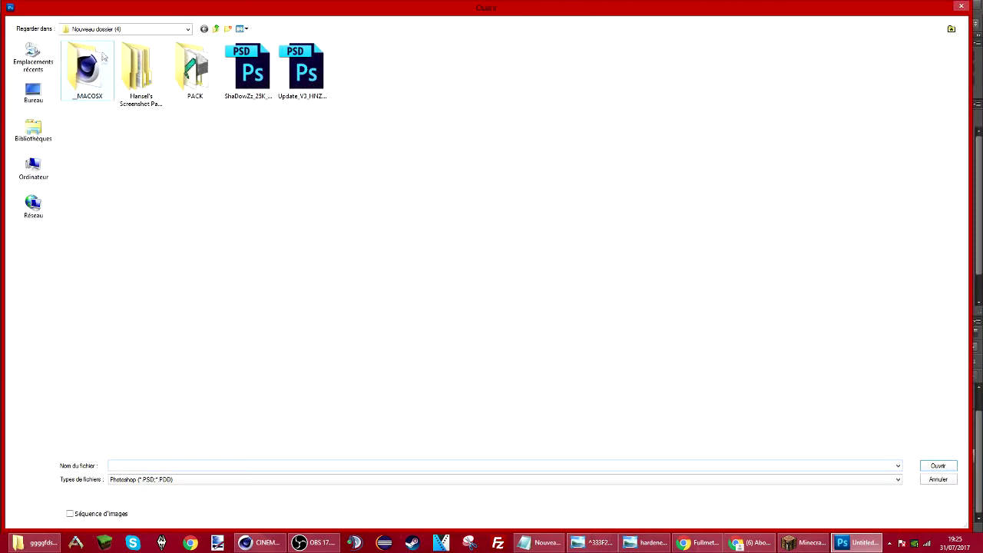
click(133, 28)
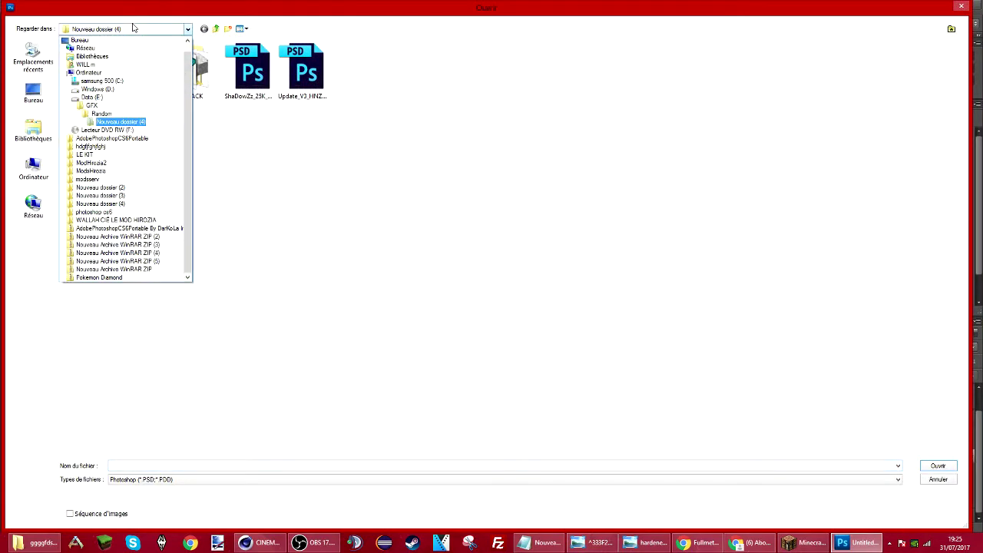
click(33, 58)
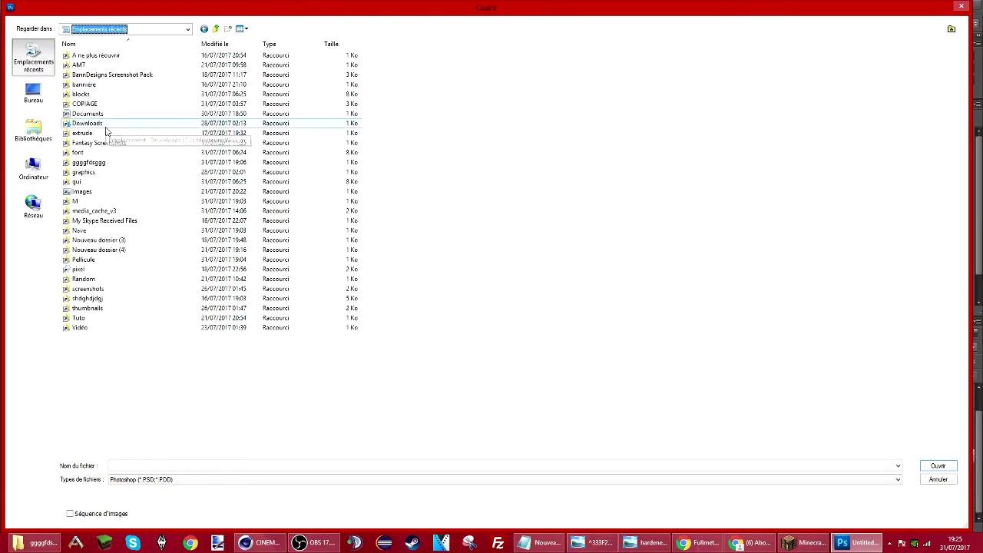
double_click(106, 127)
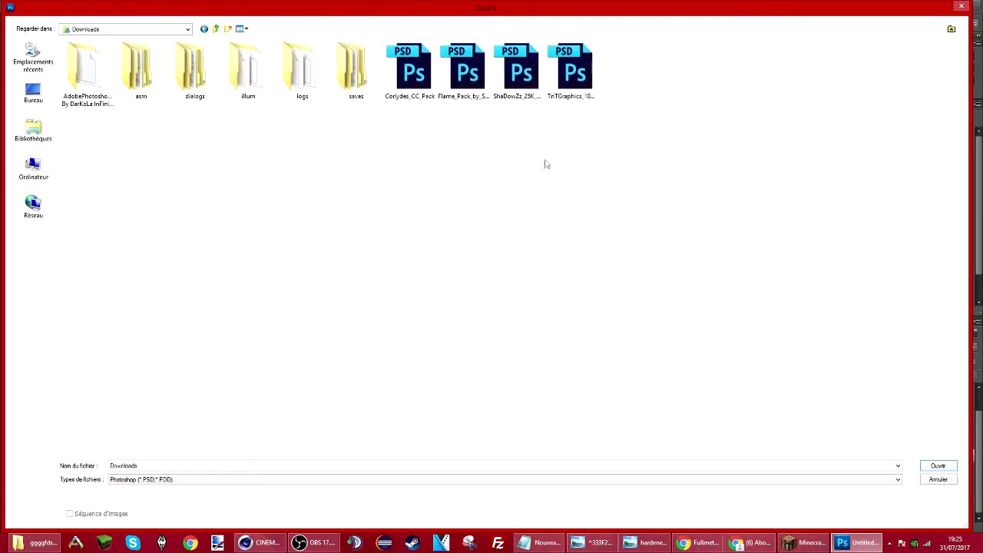
double_click(420, 83)
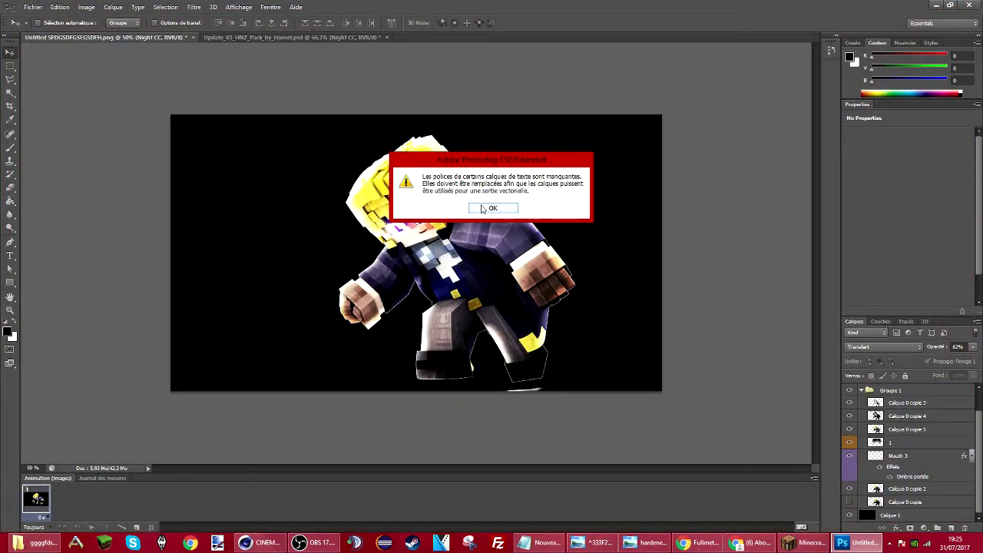
click(428, 208)
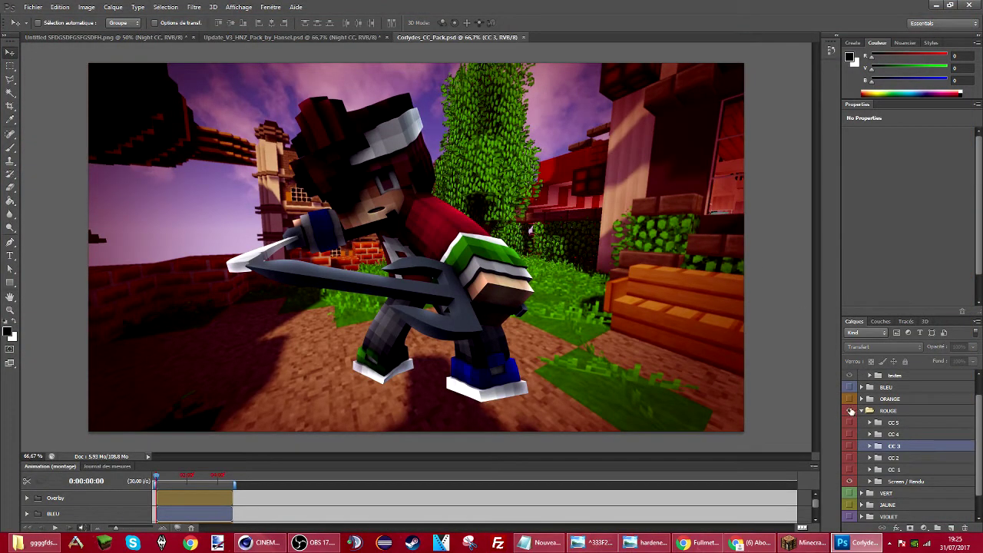
- Preview CC 5 of the ROUGE group and the CC 4, CC 2 and CC 3 corrections of the BLEU group
click(849, 423)
click(850, 423)
click(849, 387)
click(859, 387)
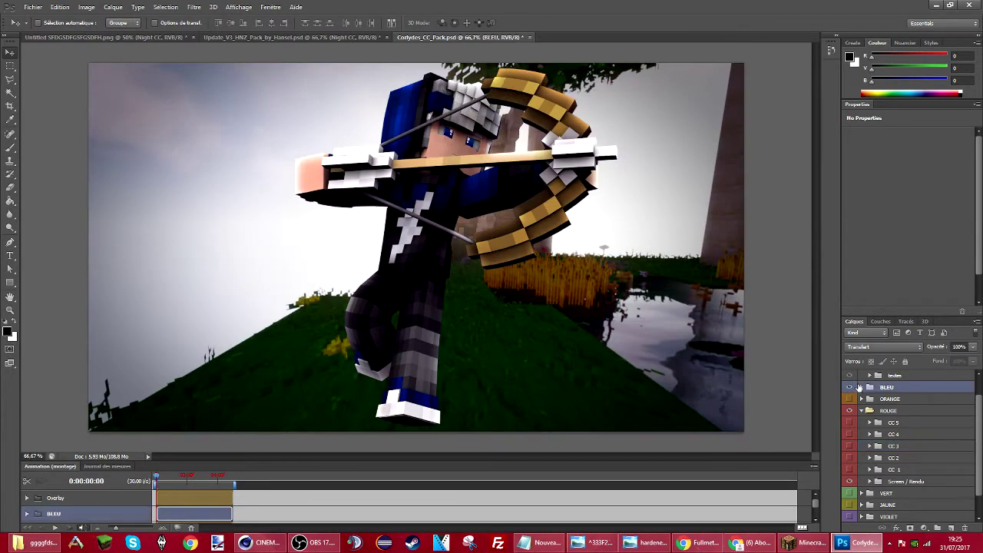
click(862, 387)
click(849, 412)
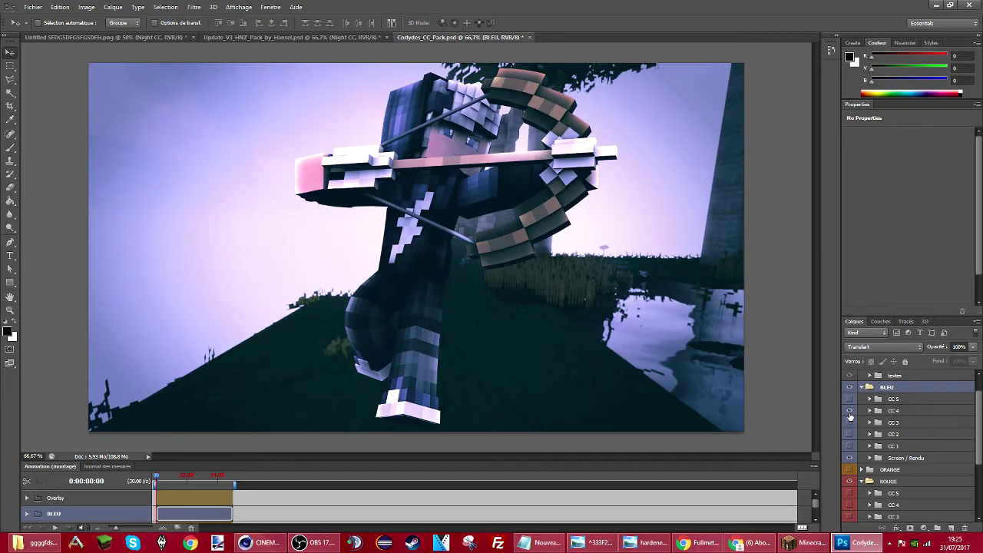
click(849, 412)
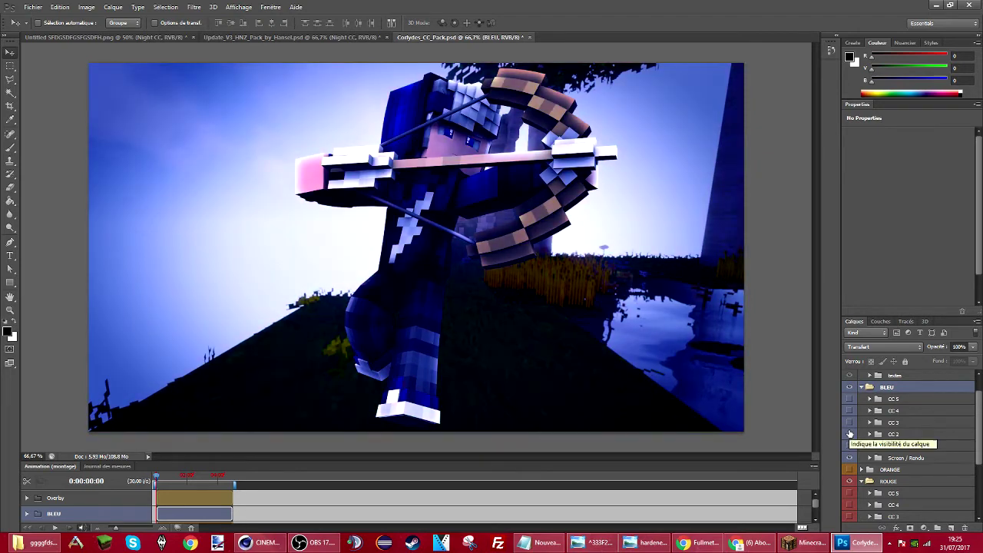
click(850, 435)
click(850, 436)
click(849, 436)
click(850, 423)
click(850, 424)
- Show and expand the CC AMIS group, hide the groups covering it, and preview its CC - HARDSPIRIT and CC - Krausbone corrections
scroll(852, 426, down, 3)
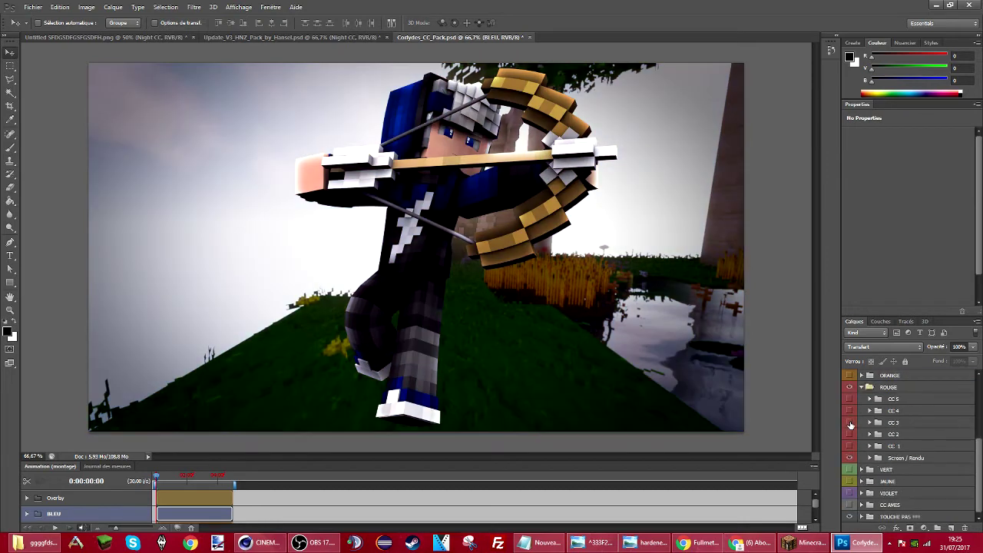
click(861, 504)
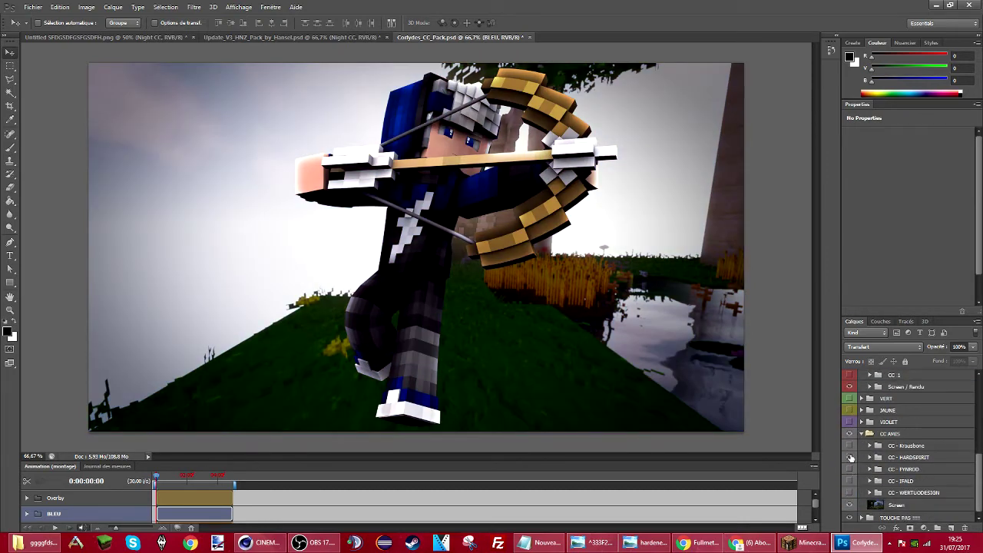
scroll(851, 457, up, 3)
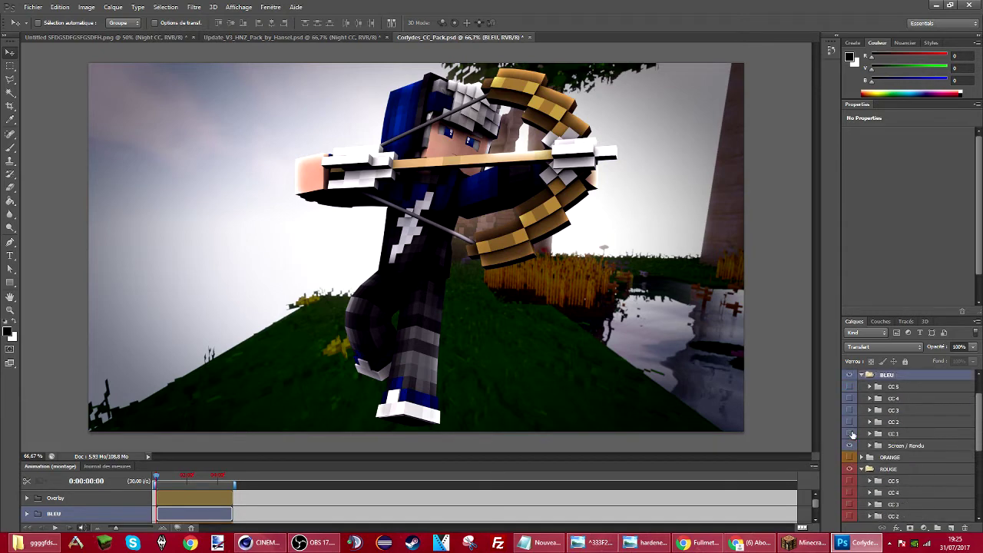
click(852, 469)
scroll(851, 470, down, 6)
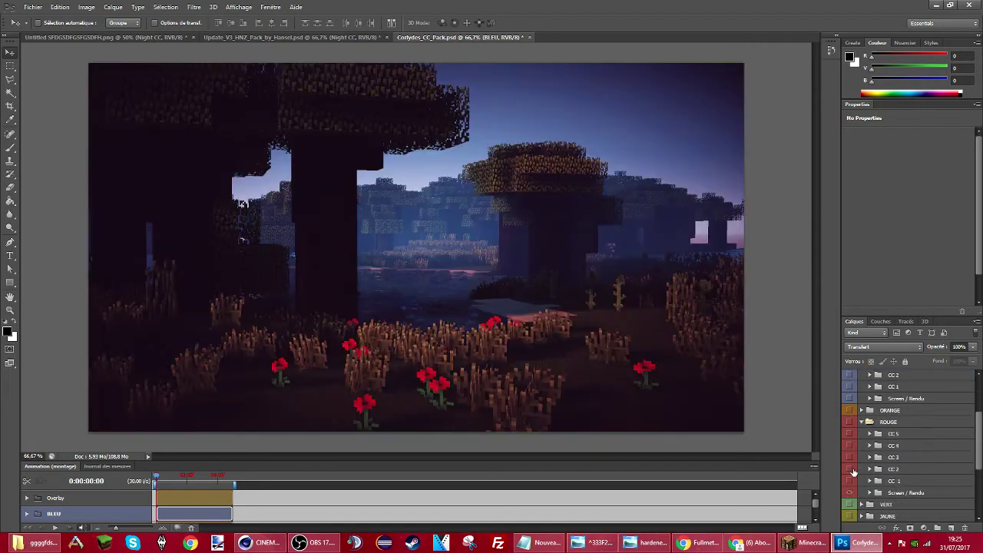
scroll(865, 475, down, 2)
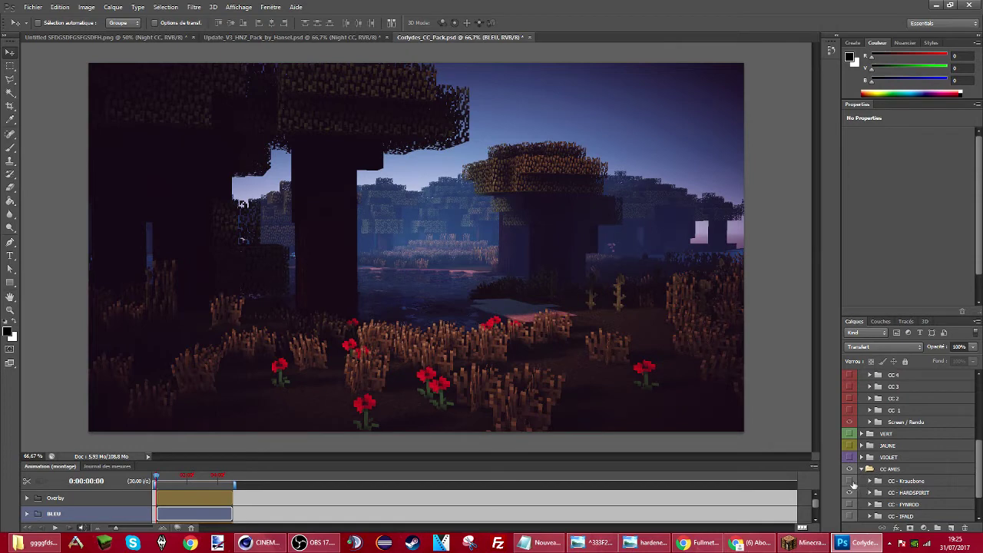
click(851, 493)
click(851, 493)
click(852, 493)
click(851, 493)
click(852, 493)
click(851, 482)
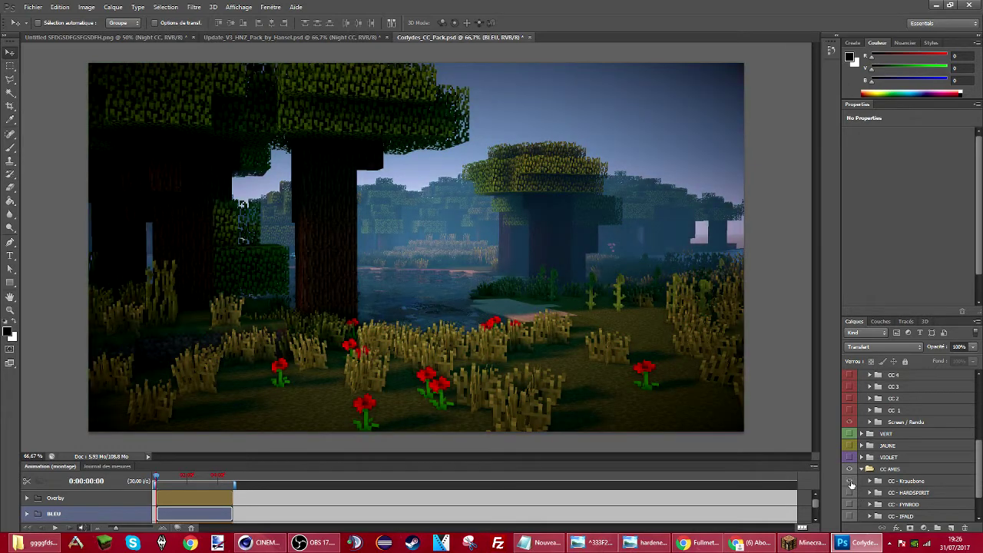
click(851, 482)
scroll(851, 484, down, 1)
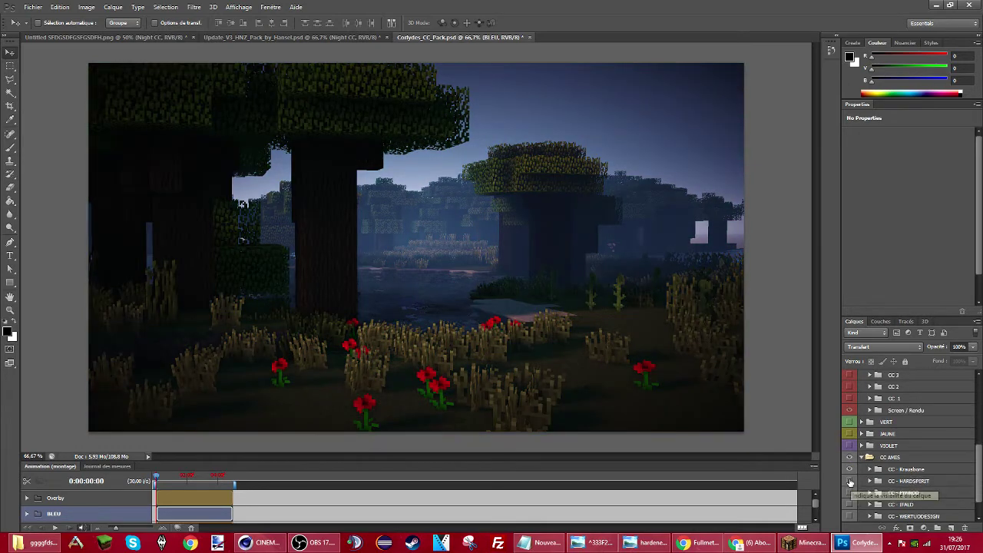
- Copy the CC - HARDSPIRIT group into the character image and lower its opacity to 21%
click(907, 482)
drag(368, 257, 295, 124)
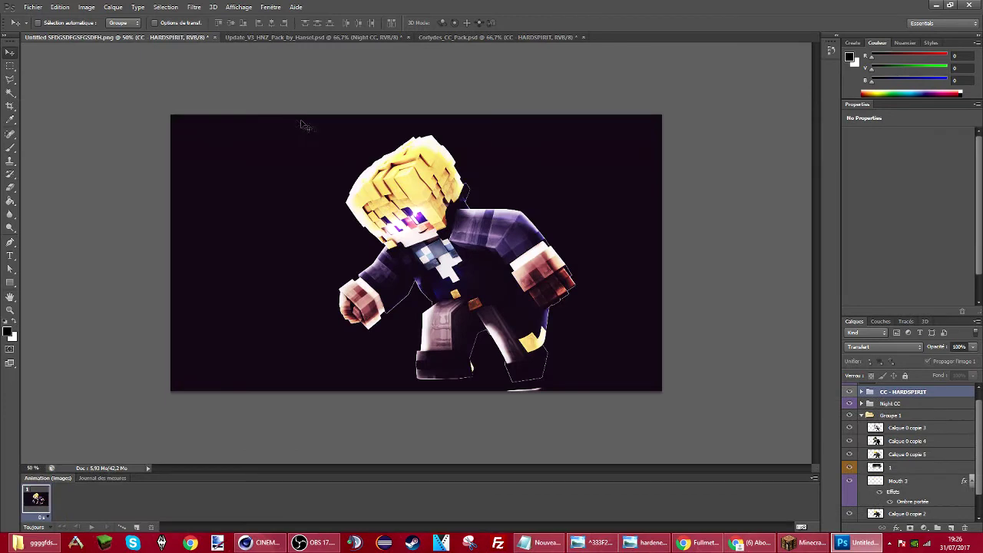
click(972, 348)
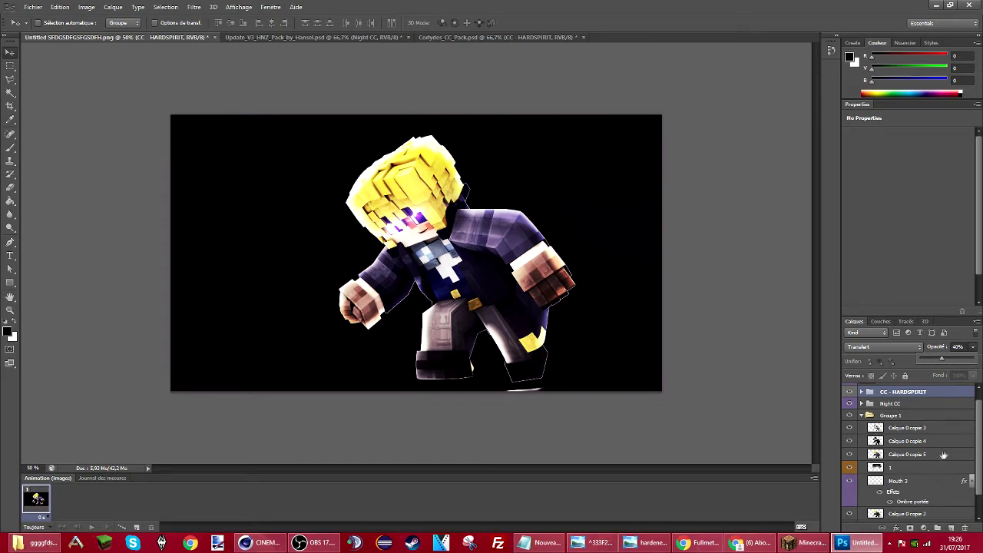
scroll(909, 407, up, 1)
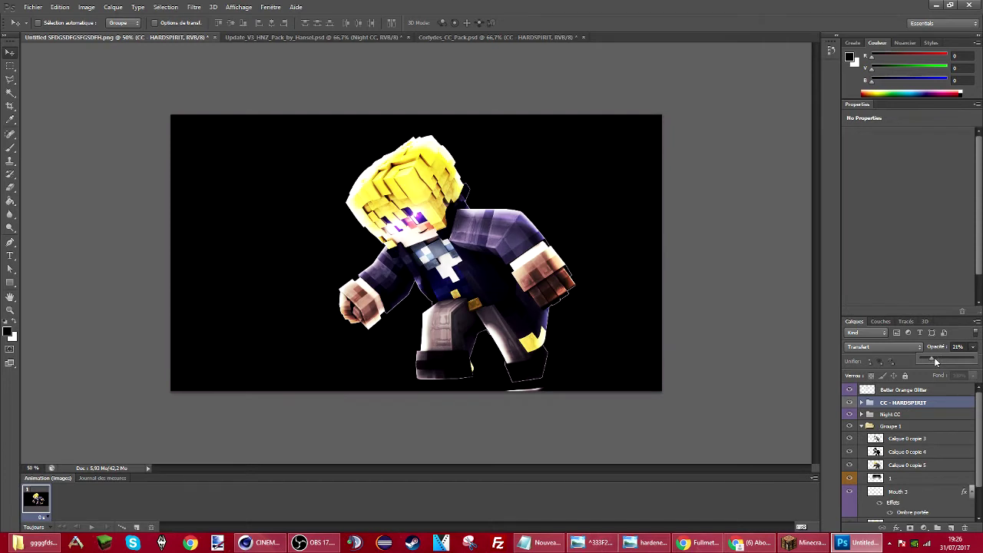
- Apply a Brightness/Contrast adjustment to the Better Orange Glitter layer with brightness -5 and contrast 26
click(903, 390)
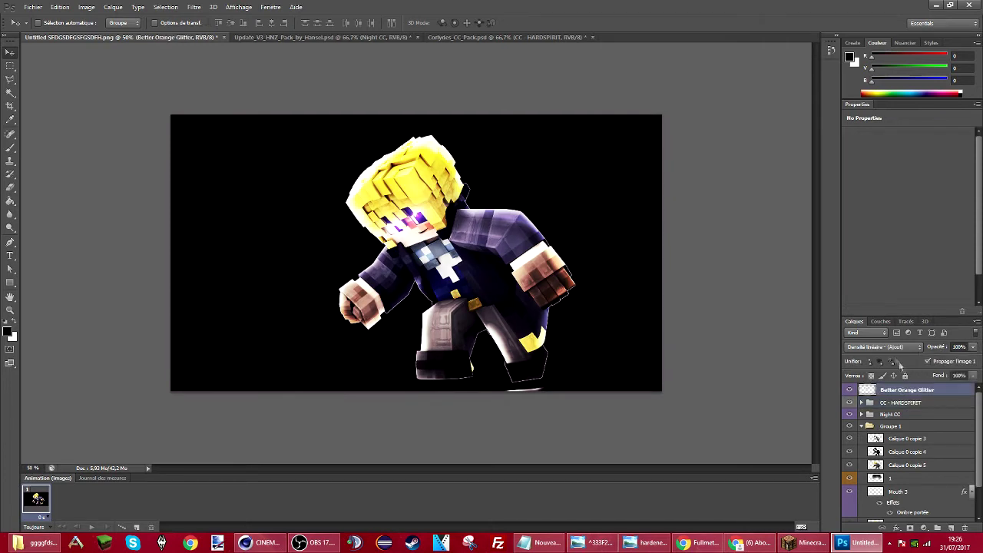
click(87, 7)
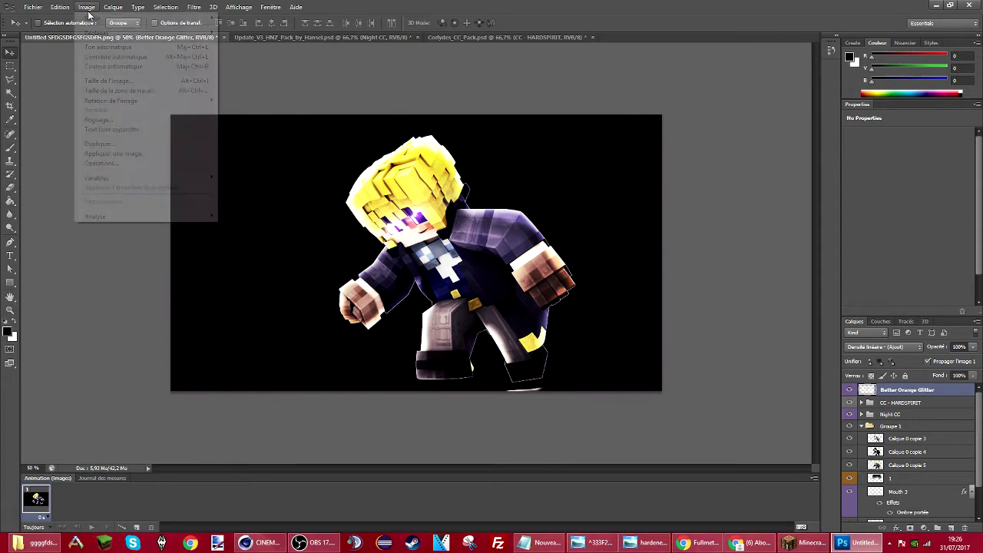
mouse_move(100, 34)
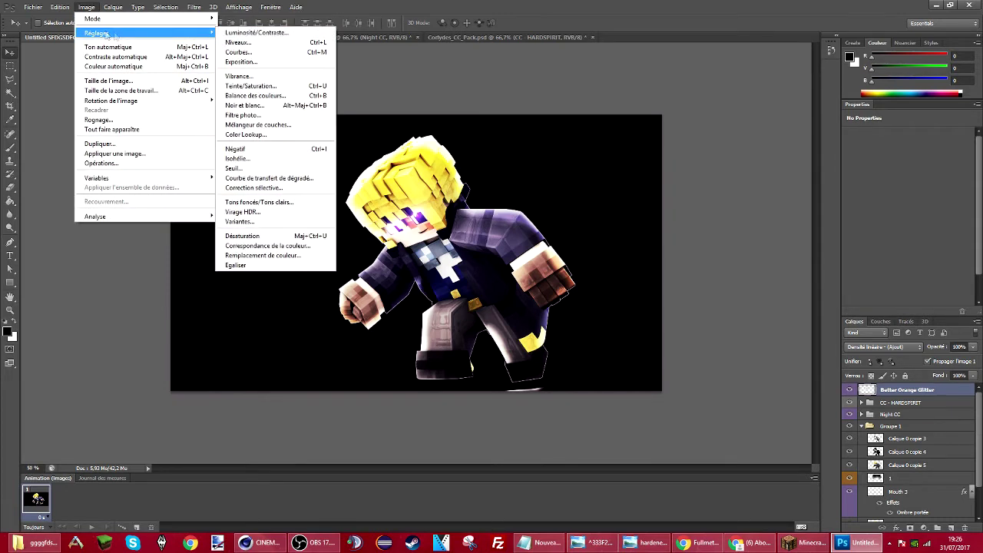
click(237, 34)
drag(474, 154, 564, 160)
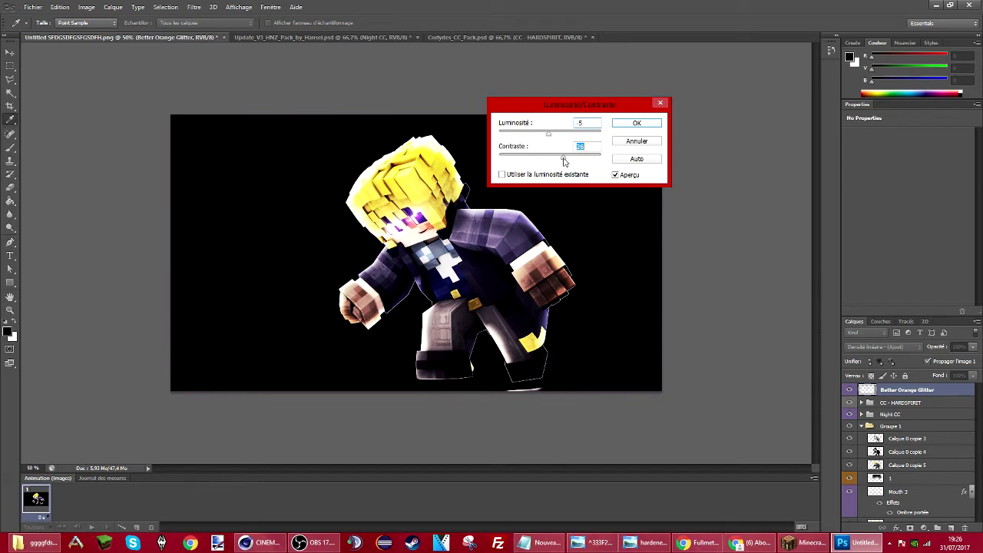
click(632, 125)
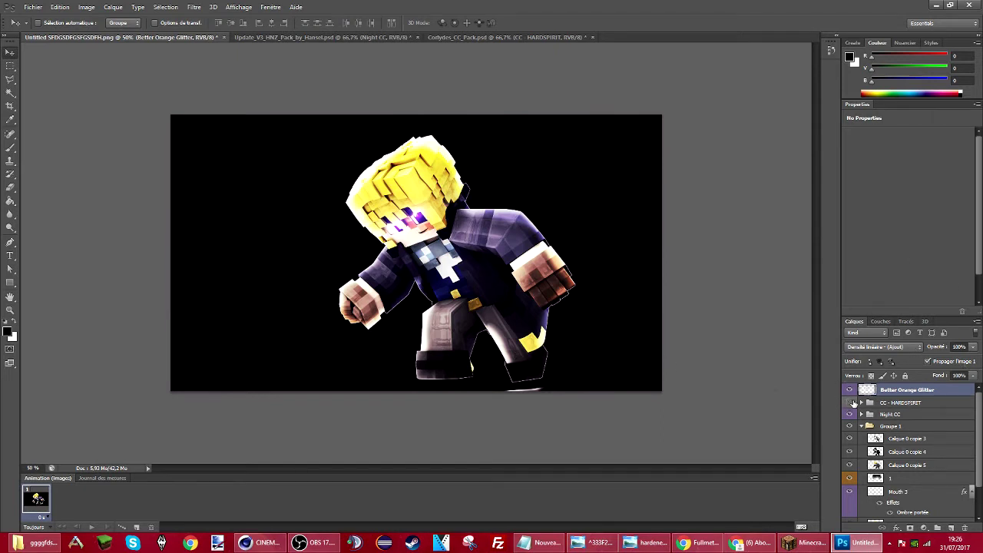
- Compare the character with the Night CC group hidden and shown
click(849, 415)
click(851, 414)
scroll(898, 446, down, 2)
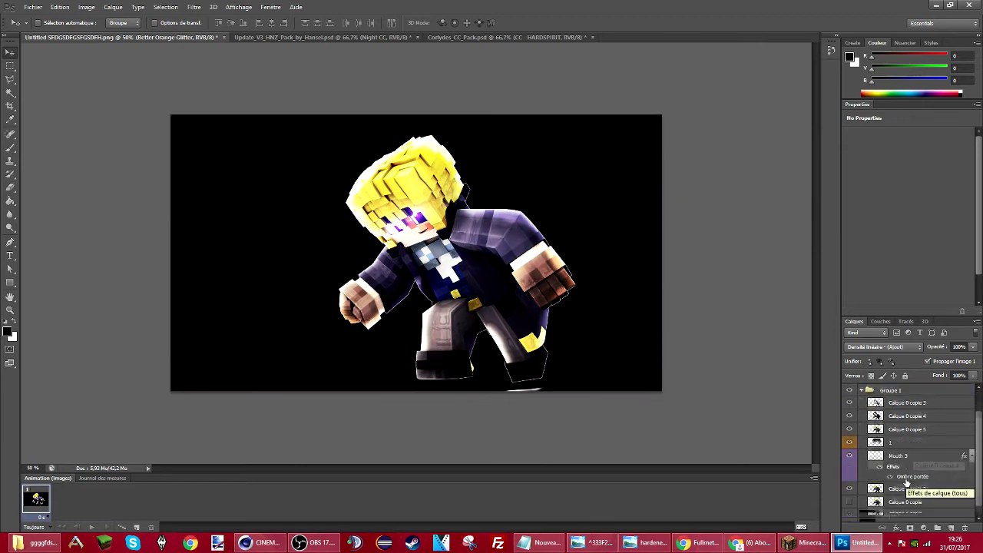
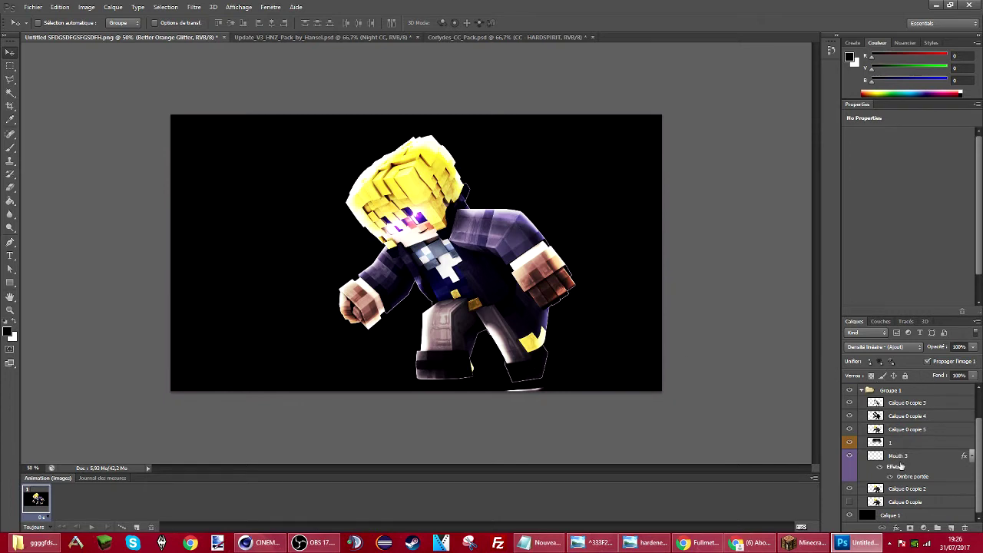
- Move layer 1 to the top of Groupe 1 and merge the layers from Calque 0 copie 3 down to Calque 0 copie 2
drag(895, 444, 903, 400)
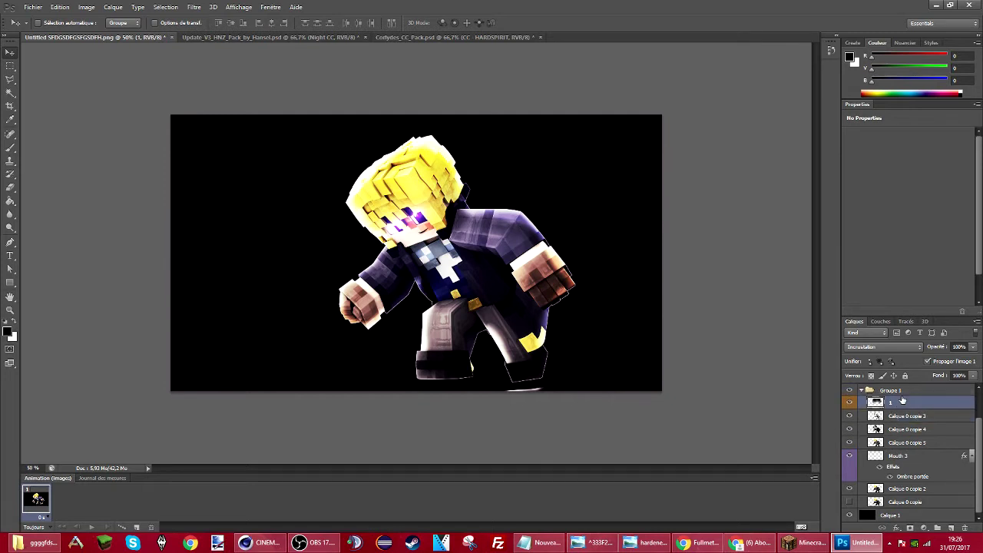
click(903, 416)
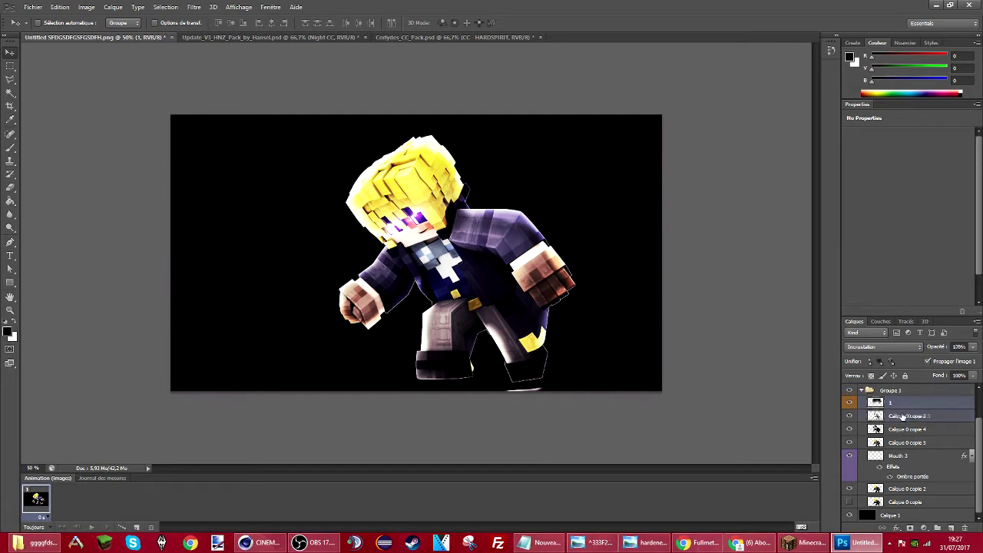
shift+click(922, 489)
right_click(931, 437)
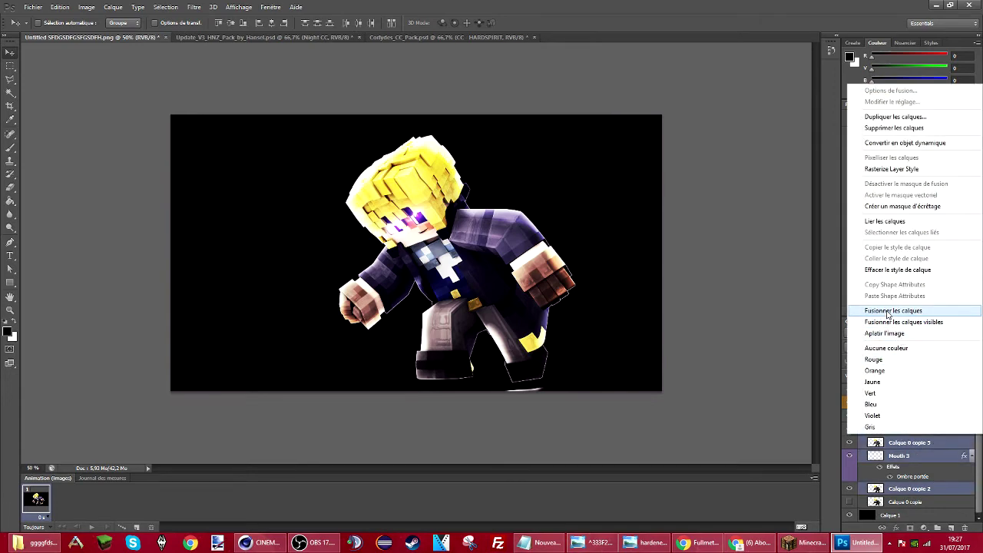
click(914, 313)
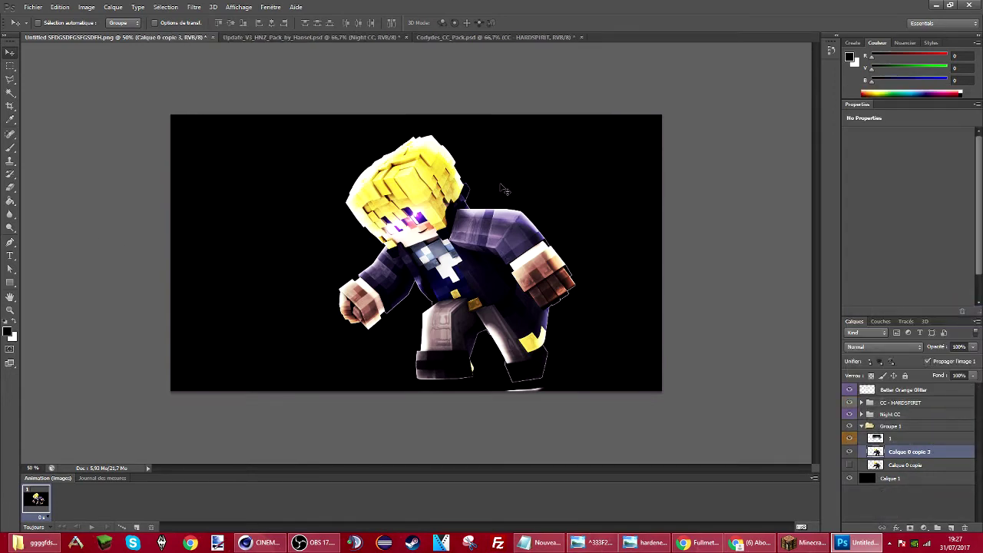
- Set the Eraser to a 7 px brush with 100% hardness for the character layer Calque 0 copie 3
key(ctrl+plus)
key(ctrl+plus)
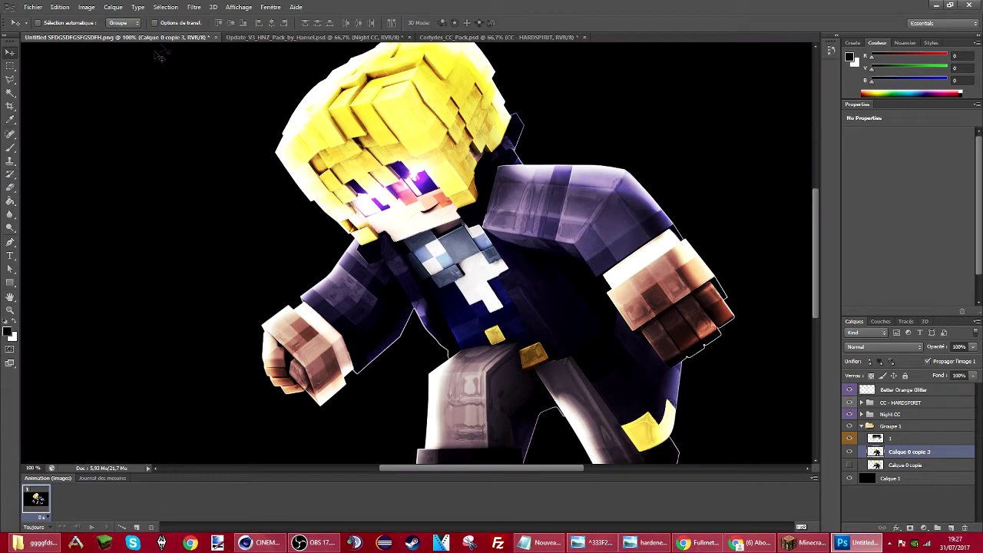
click(10, 186)
click(52, 23)
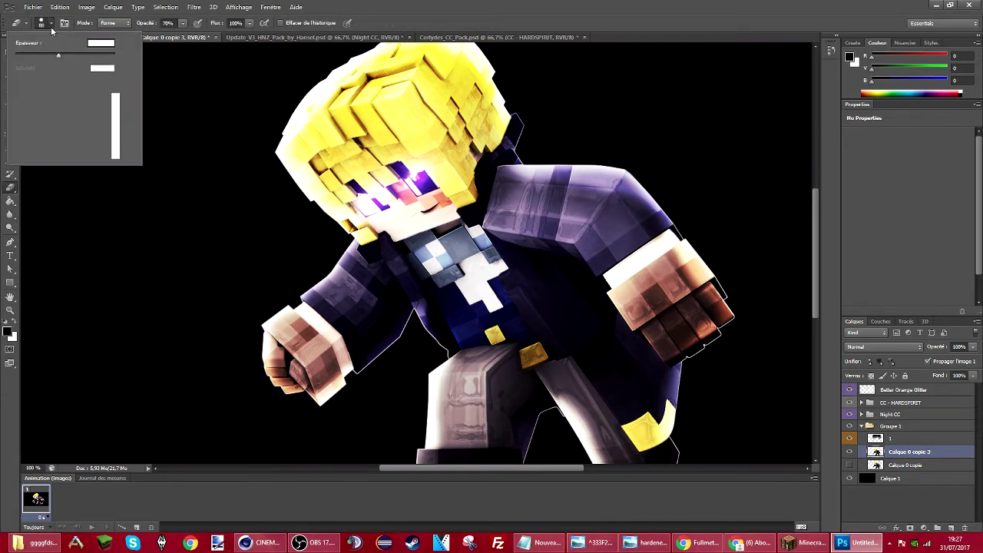
drag(43, 55, 20, 67)
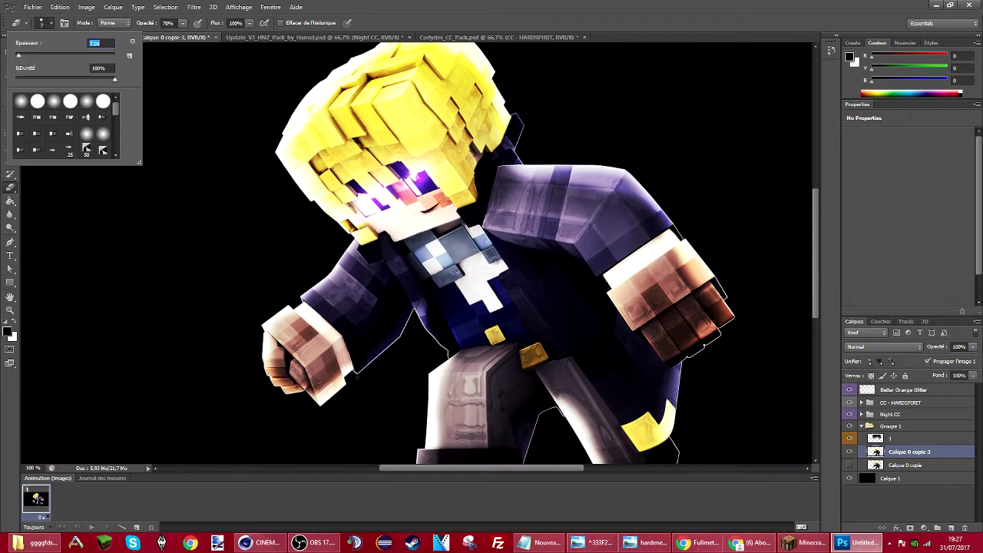
- Raise the Eraser opacity to 100% and erase the white outline under the left-hand sleeve, from the cuff up to the armpit
key(ctrl+plus)
key(ctrl+plus)
key(ctrl+plus)
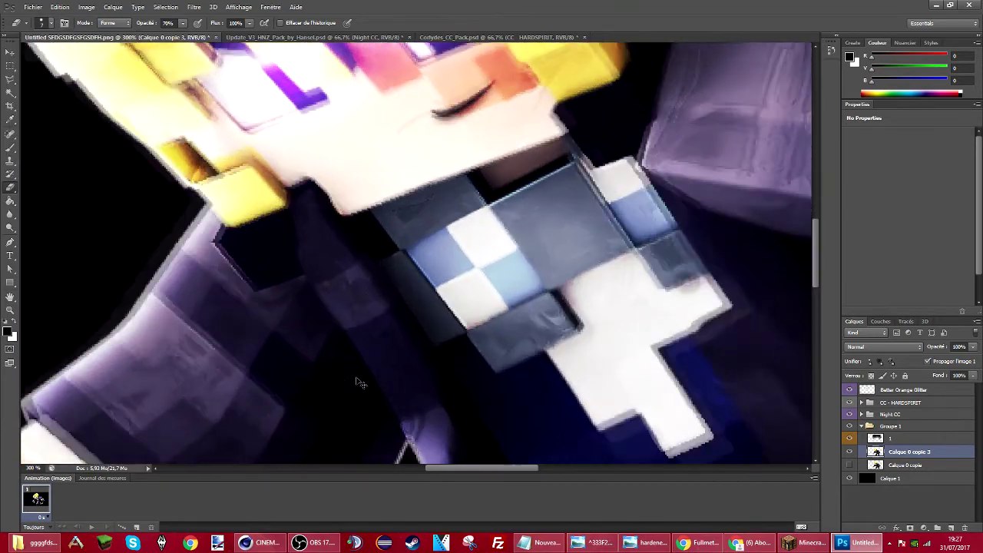
scroll(347, 394, down, 5)
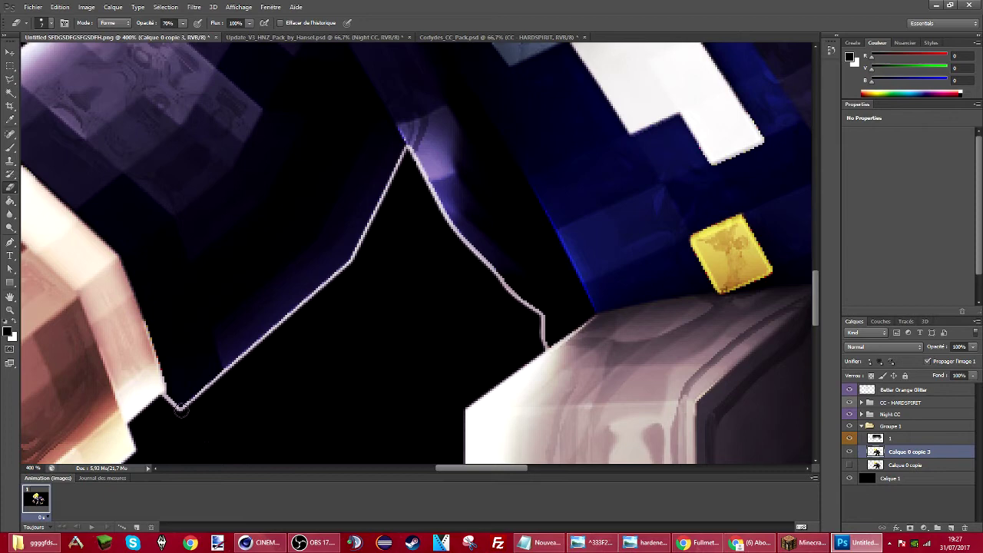
shift+click(353, 259)
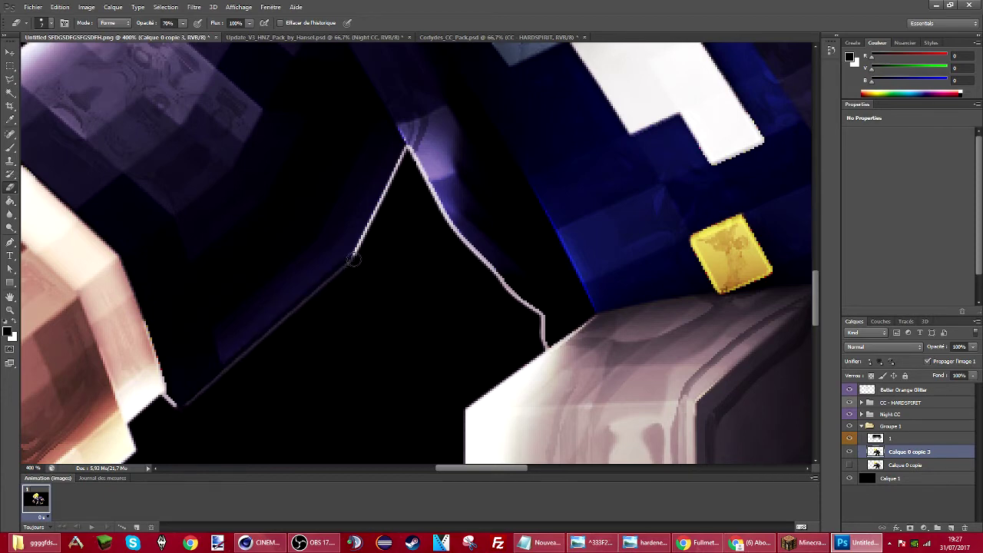
click(182, 24)
drag(174, 37, 208, 37)
click(349, 259)
shift+click(178, 411)
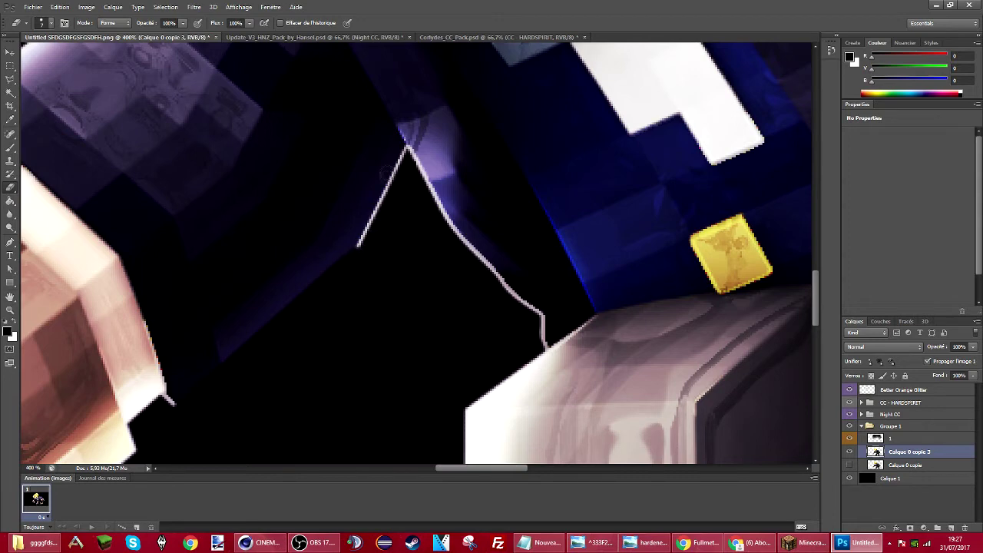
shift+click(408, 150)
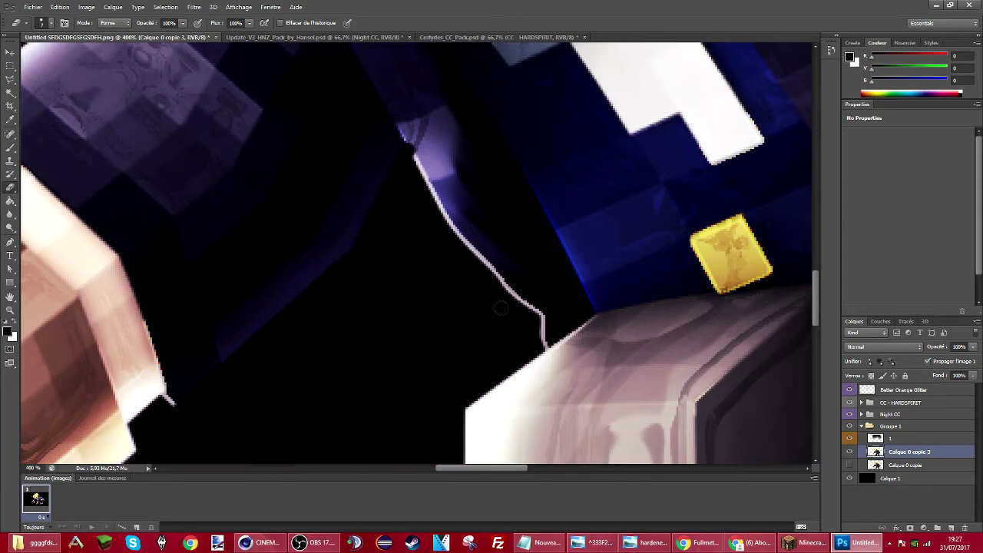
- Erase the white outline along the coat edge from the armpit down to the top of the leg
shift+click(504, 290)
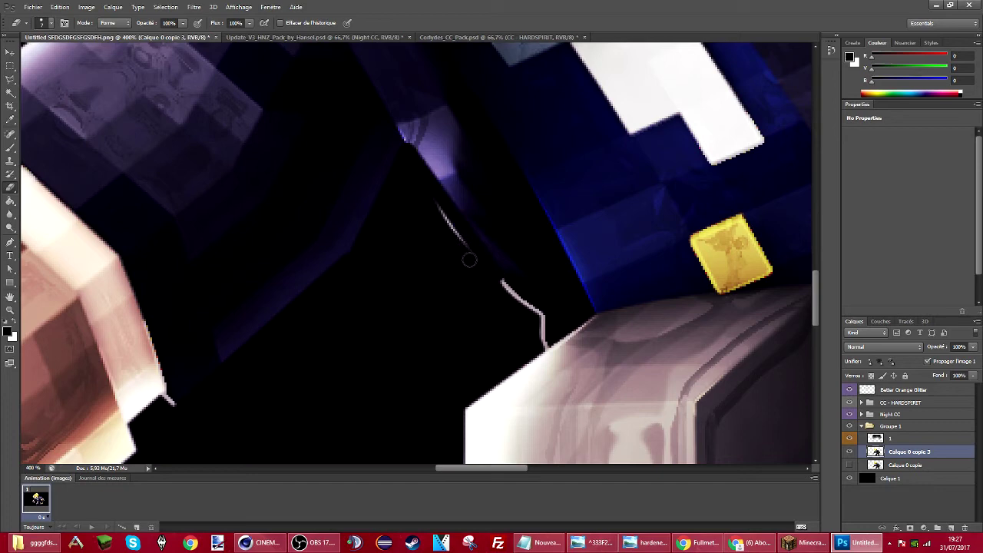
shift+click(542, 324)
drag(542, 324, 542, 347)
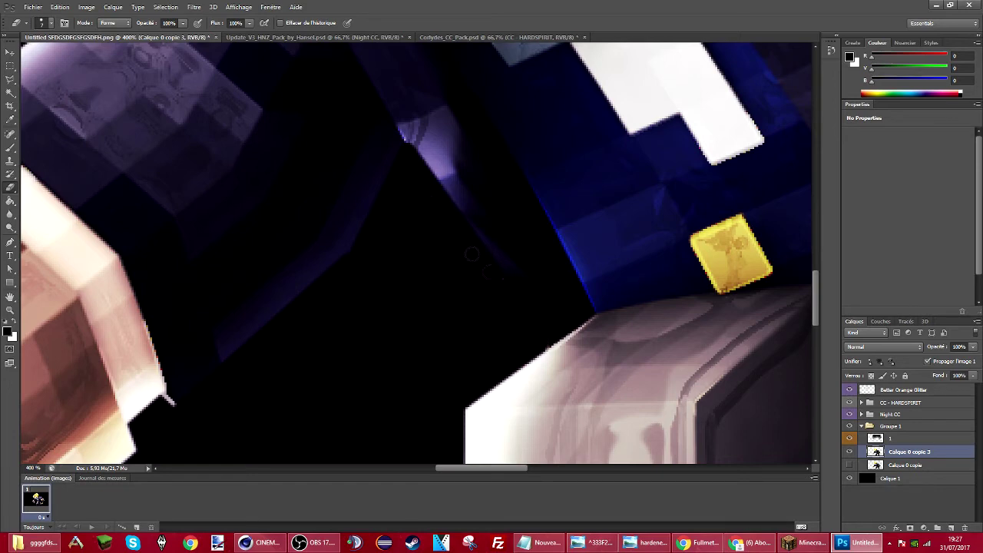
- Erase the white outline along the outer vertical edge of the left-hand boot
scroll(491, 275, down, 3)
scroll(444, 289, down, 3)
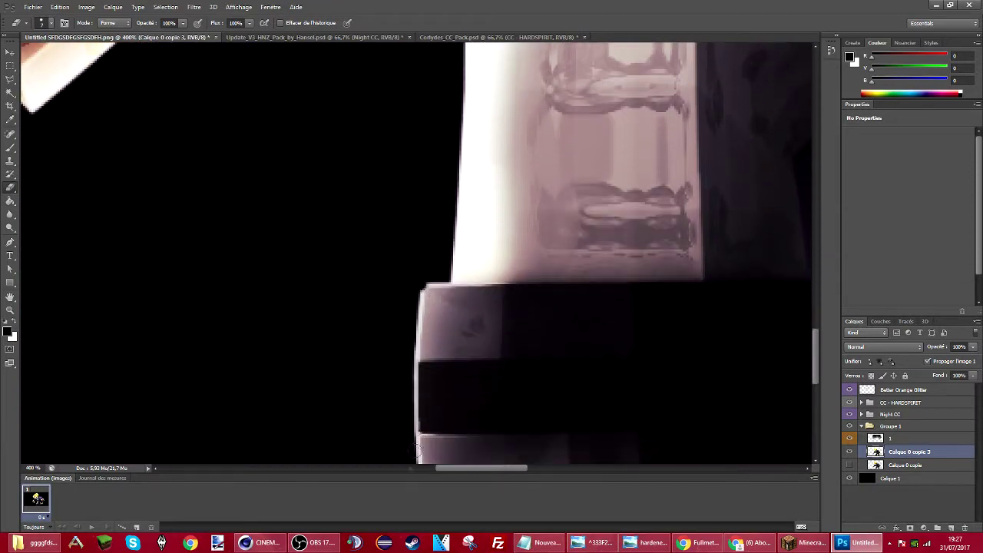
scroll(426, 436, down, 5)
scroll(425, 435, up, 15)
scroll(426, 435, down, 15)
scroll(425, 435, up, 5)
scroll(425, 436, down, 3)
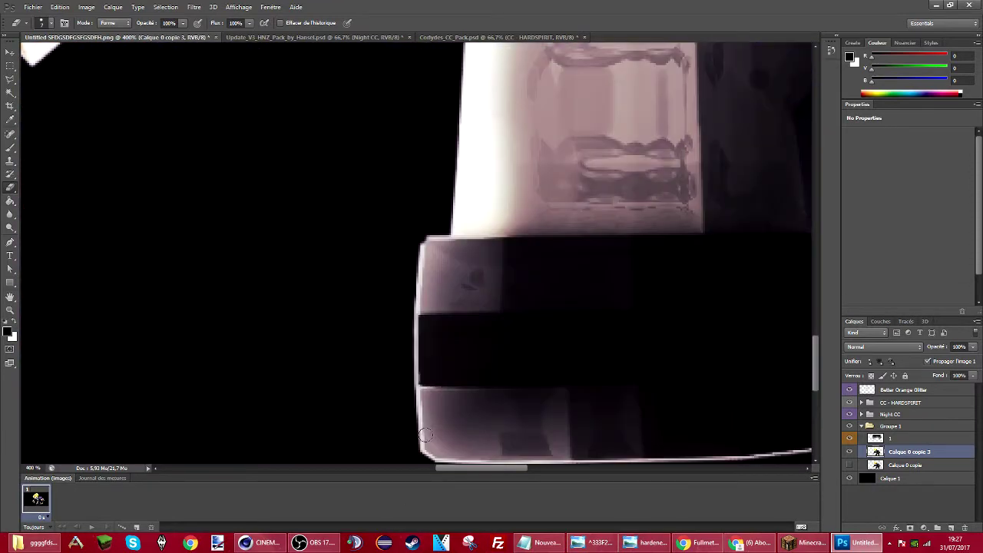
shift+click(422, 450)
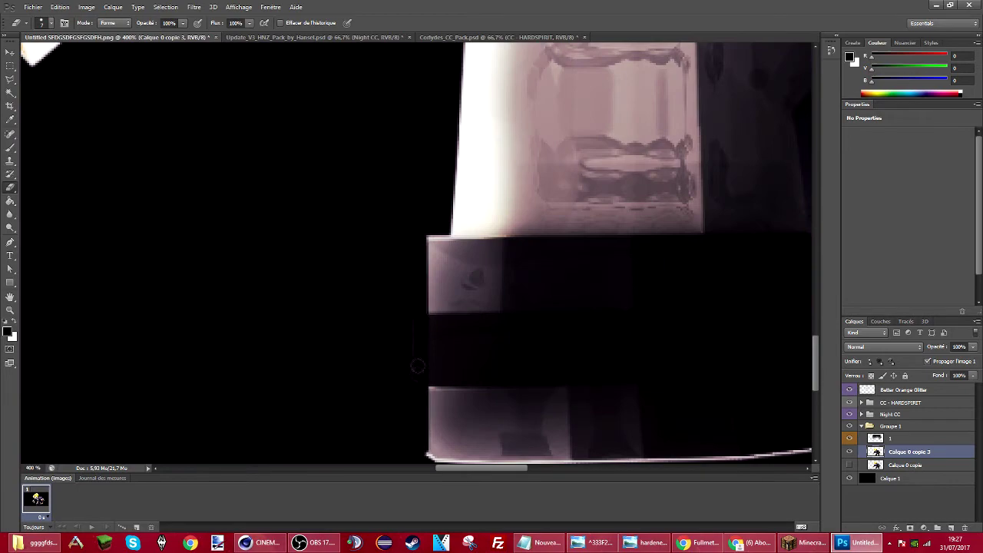
- Erase the white outline along the sole of the left-hand boot
scroll(412, 372, down, 5)
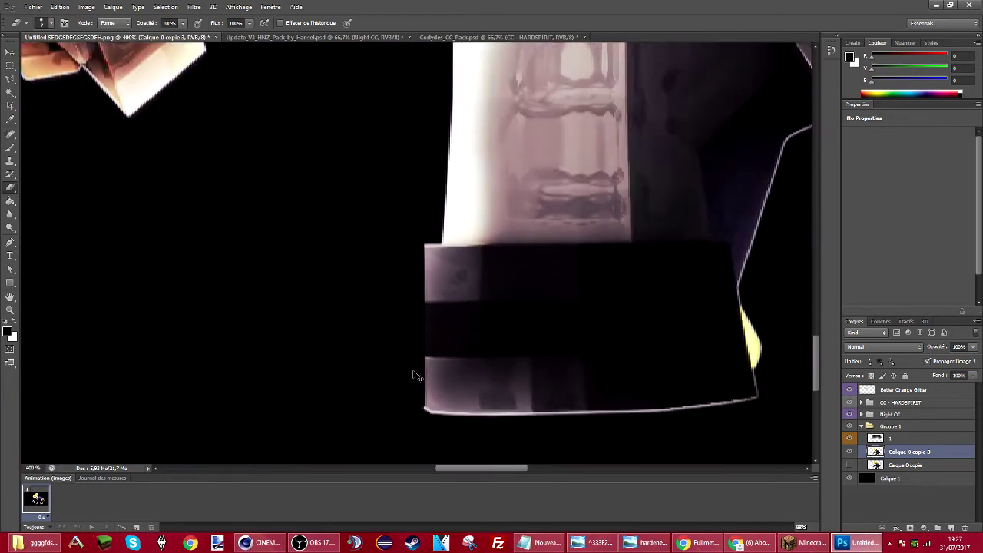
scroll(412, 374, up, 5)
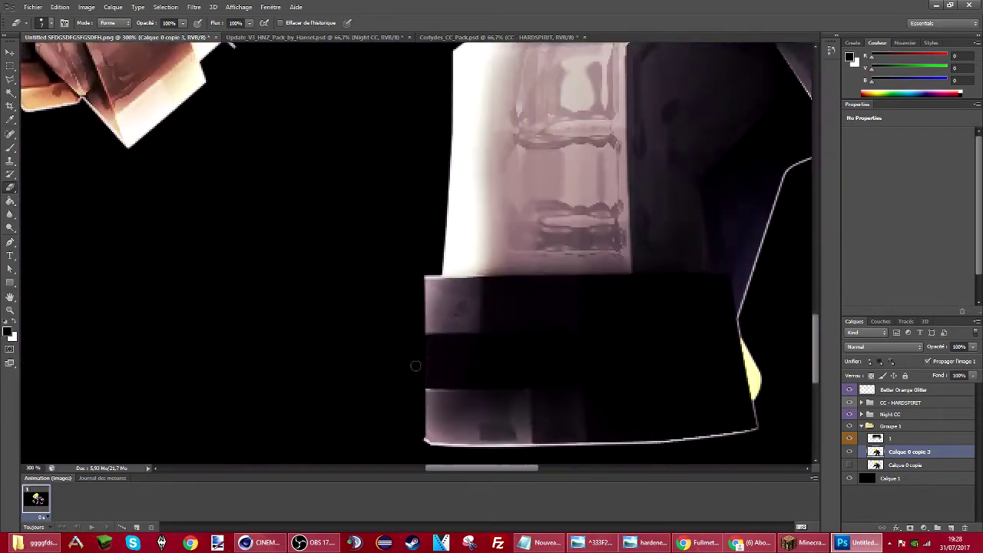
shift+click(757, 366)
shift+click(475, 394)
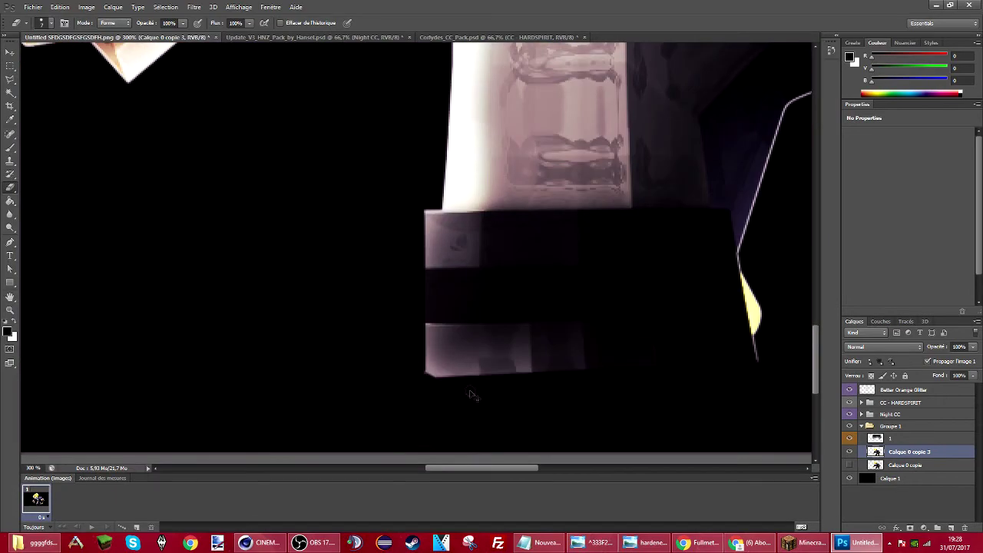
- Erase the white outline of the coat between the legs, from the left-hand boot up to the other leg
scroll(473, 395, down, 4)
scroll(470, 390, up, 2)
scroll(470, 390, up, 3)
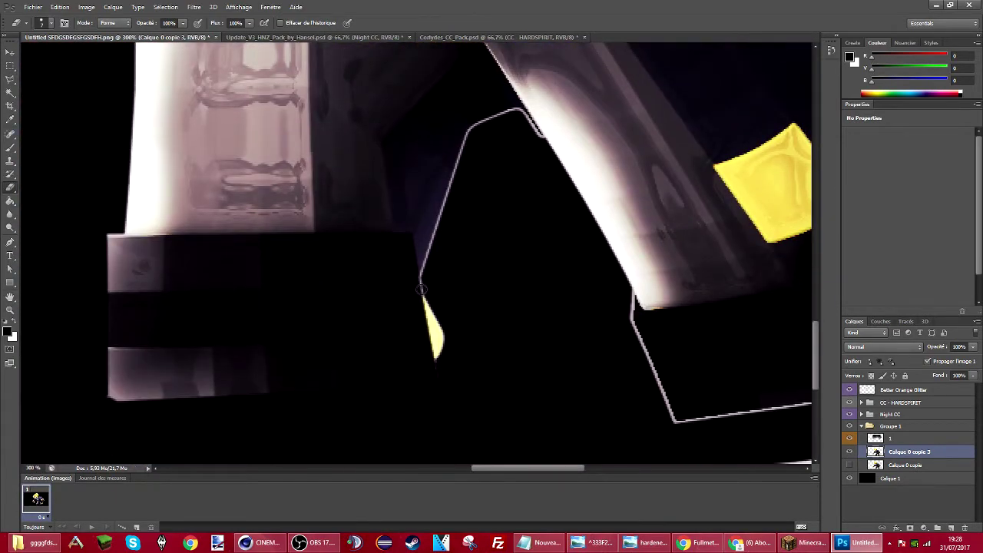
click(421, 288)
shift+click(422, 278)
shift+click(470, 127)
shift+click(522, 113)
shift+click(538, 135)
- Erase the white outline along the inner edge and sole of the right-hand boot
click(632, 292)
shift+click(632, 324)
shift+click(674, 424)
scroll(675, 424, right, 4)
shift+click(500, 396)
scroll(500, 403, down, 2)
mouse_move(502, 409)
mouse_down()
mouse_move(291, 425)
mouse_move(392, 419)
mouse_up()
- Erase the white outline along the outer side of the right-hand boot and the coat tail above it
click(495, 343)
shift+click(529, 194)
shift+click(507, 157)
scroll(616, 146, up, 5)
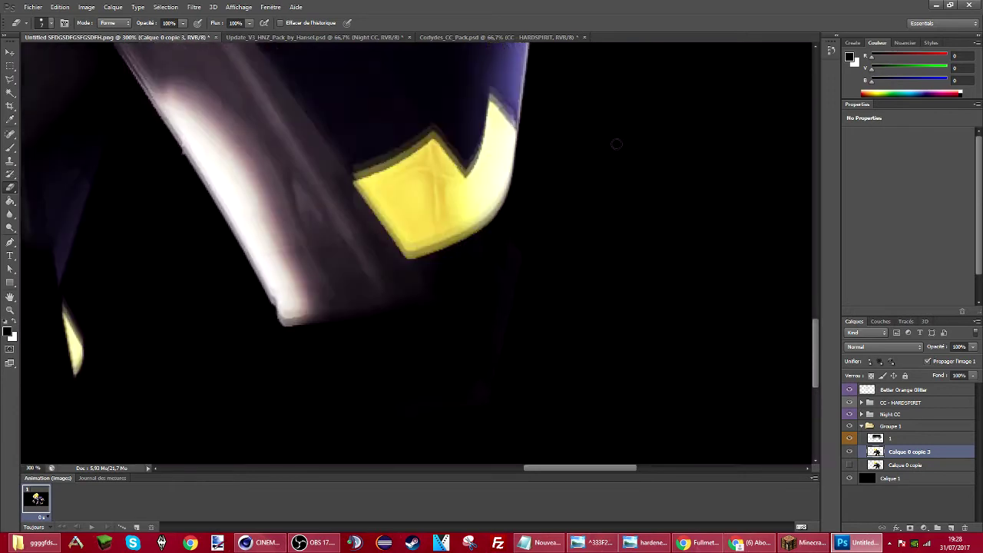
click(539, 206)
shift+click(521, 346)
- Erase the white outline around the fingers of the right-hand fist
scroll(540, 261, up, 2)
mouse_move(543, 257)
mouse_down()
mouse_move(587, 236)
mouse_move(606, 209)
mouse_up()
mouse_move(657, 180)
mouse_down()
mouse_move(622, 217)
mouse_move(550, 250)
mouse_up()
scroll(565, 246, up, 1)
mouse_move(649, 206)
mouse_down()
mouse_move(697, 165)
mouse_move(660, 184)
mouse_move(676, 223)
mouse_up()
scroll(661, 184, up, 2)
drag(674, 179, 667, 157)
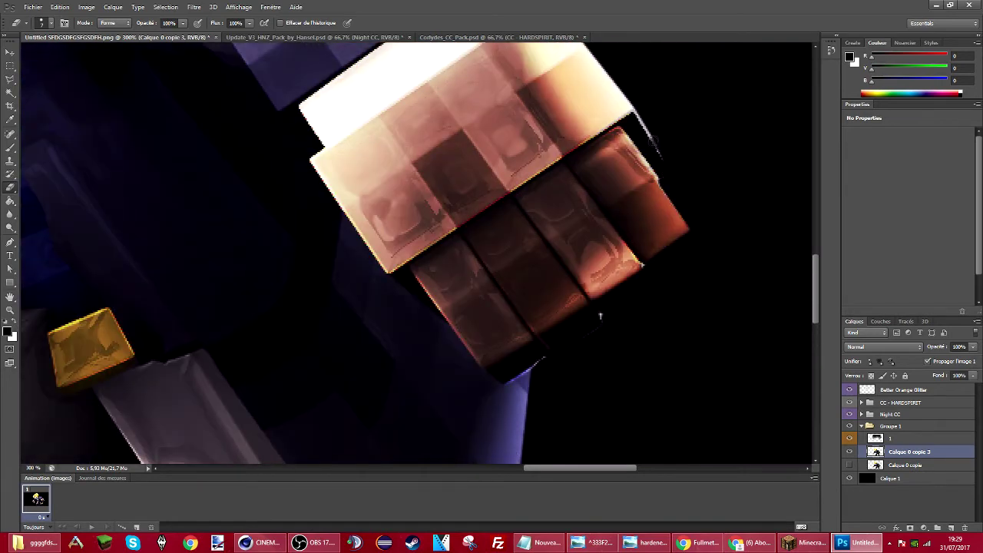
- Inspect the character's cleaned edges around the shoulder and head, and compare the image with the black Calque 1 background shown and hidden
scroll(576, 345, down, 10)
scroll(575, 345, up, 9)
scroll(575, 345, up, 3)
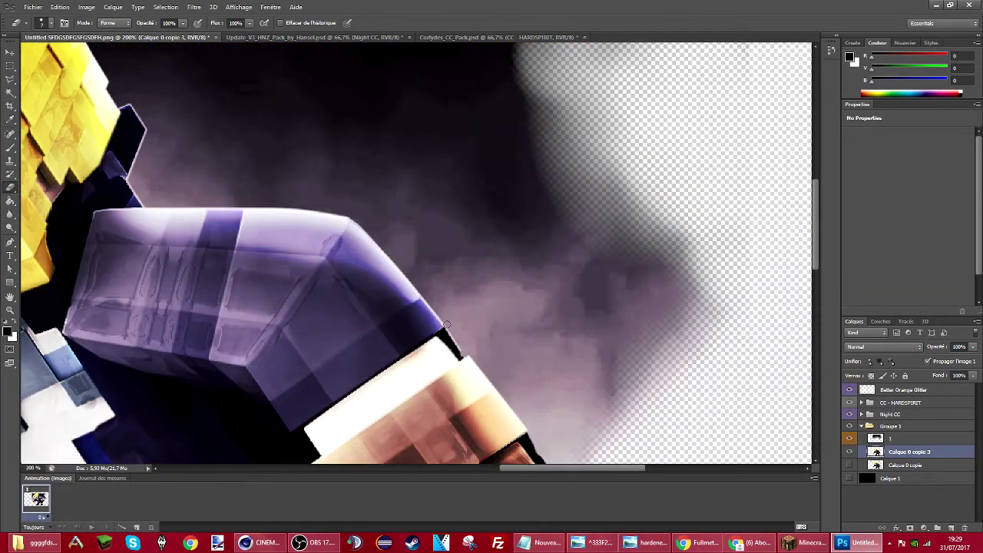
scroll(146, 245, up, 2)
scroll(143, 258, up, 1)
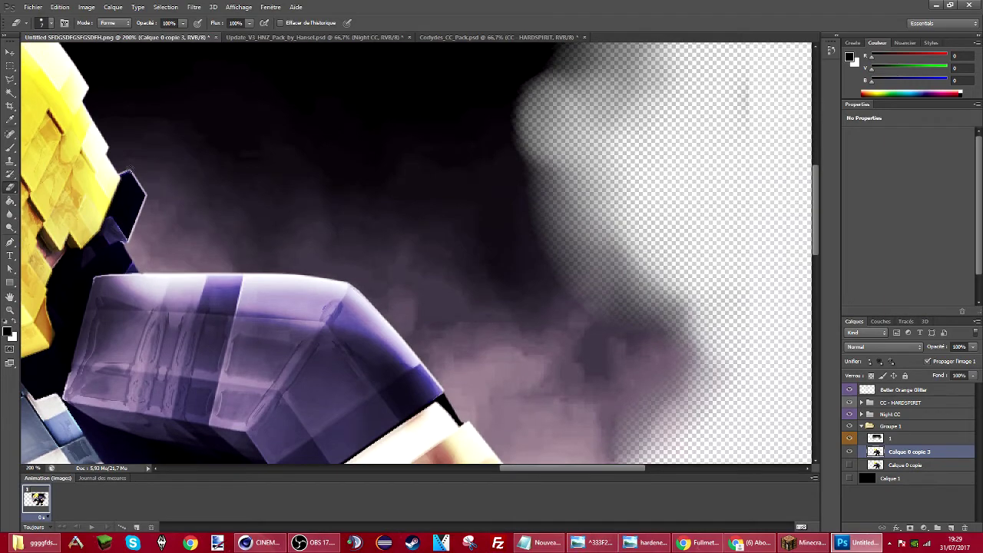
drag(633, 471, 540, 469)
scroll(461, 345, down, 1)
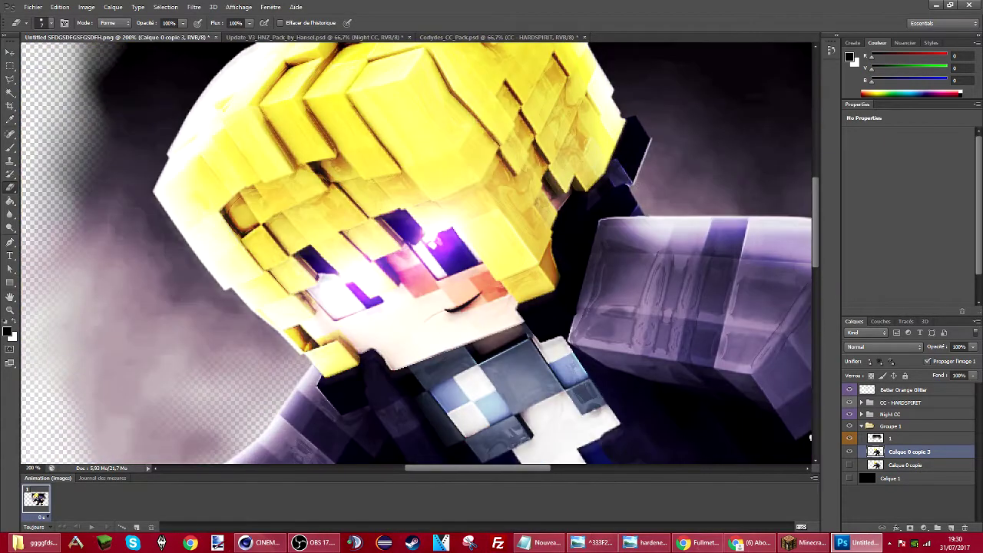
scroll(312, 329, down, 6)
key(ctrl+minus)
key(ctrl+minus)
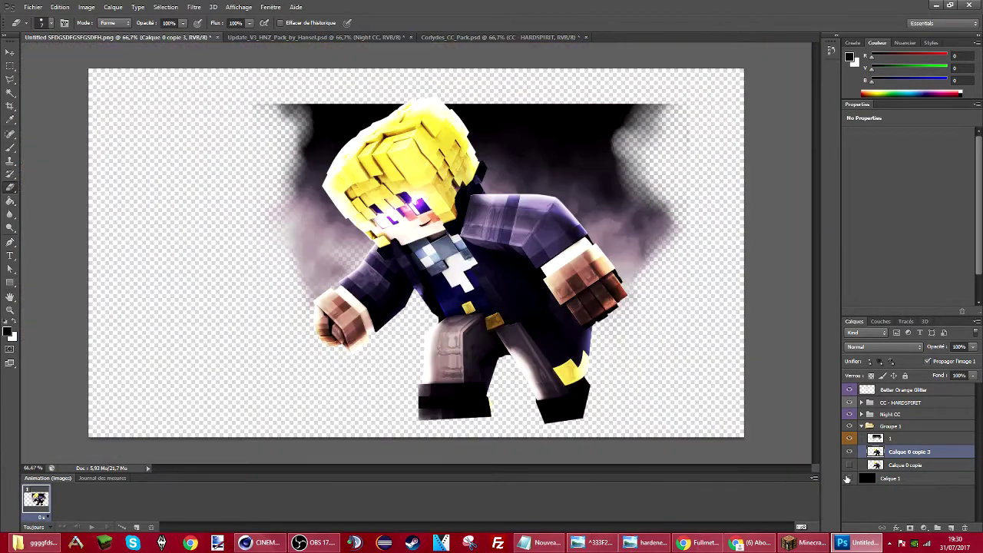
click(849, 477)
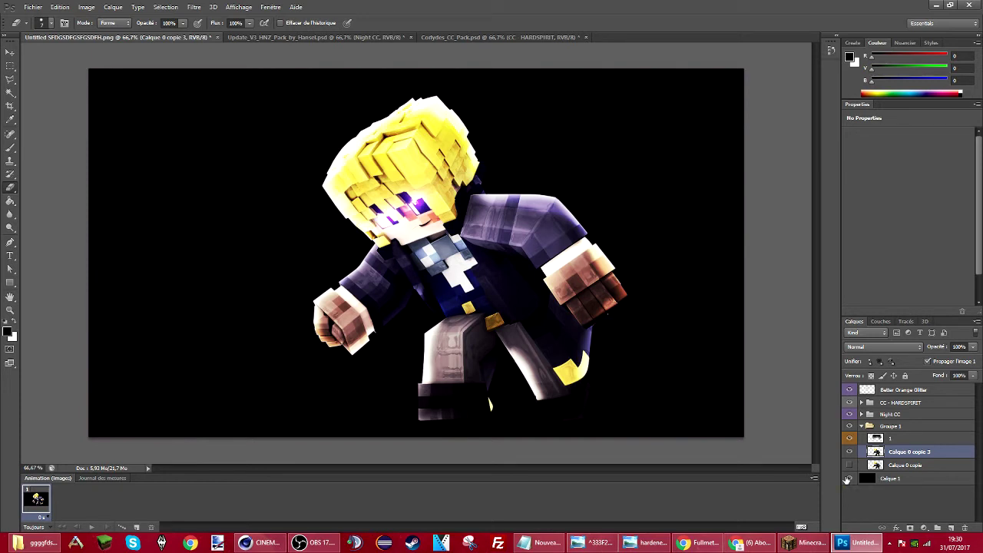
click(850, 478)
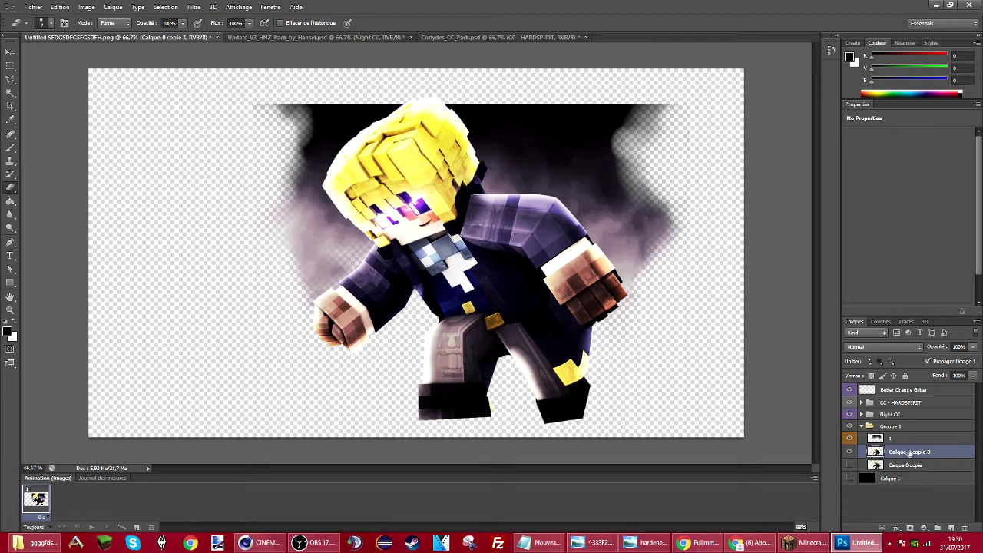
- Select the empty area around the character on Calque 0 copie 3 with the Magic Wand, delete that area from layer 1, and deselect
click(10, 92)
click(253, 212)
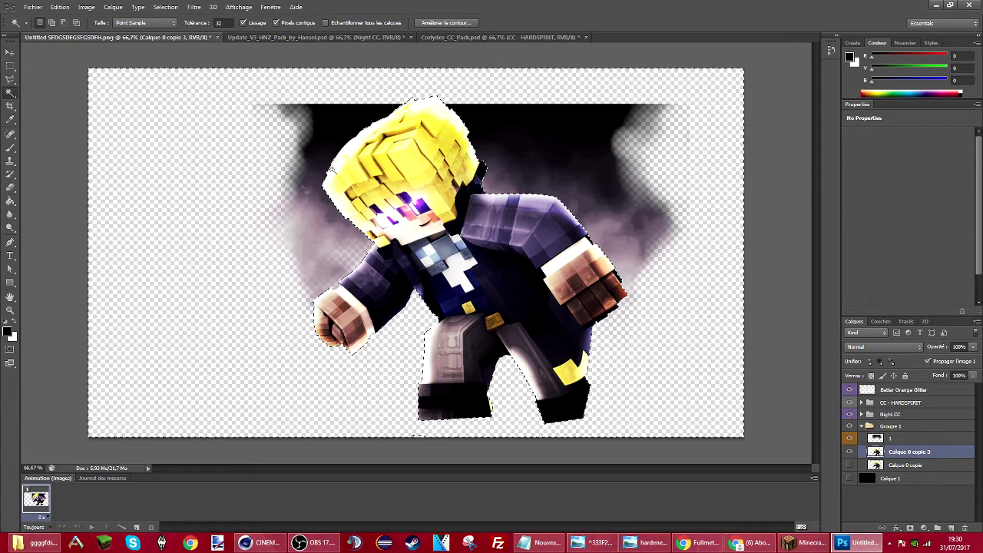
click(884, 438)
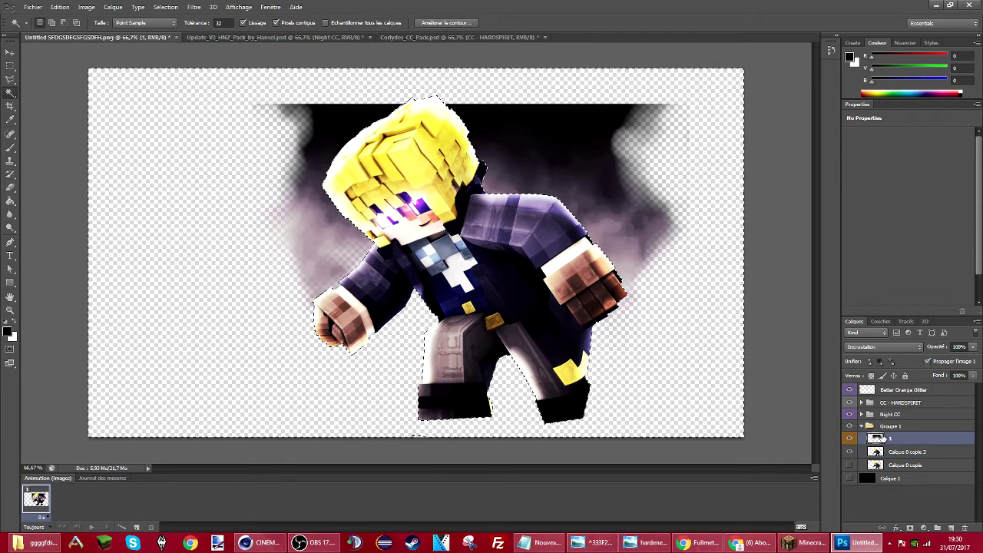
key(Delete)
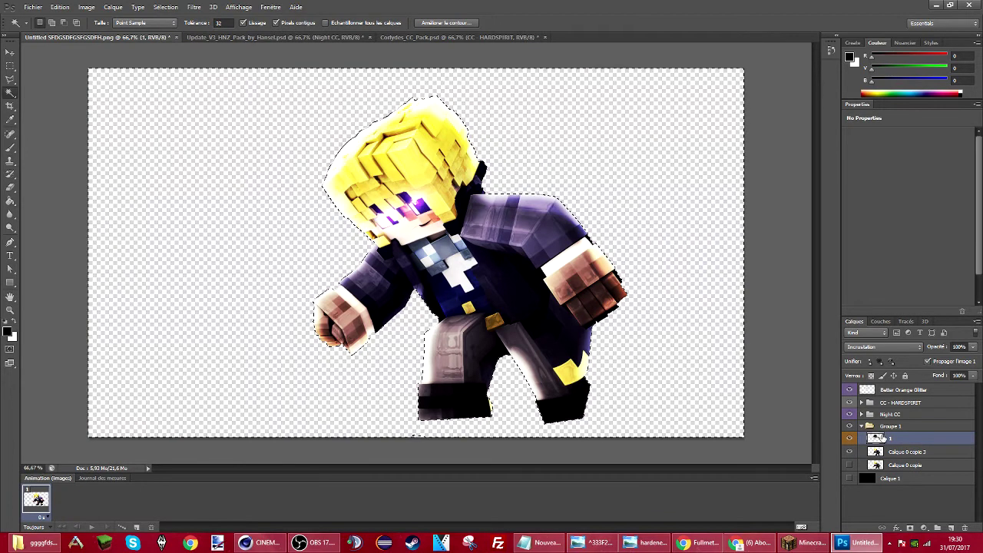
key(m)
key(ctrl+d)
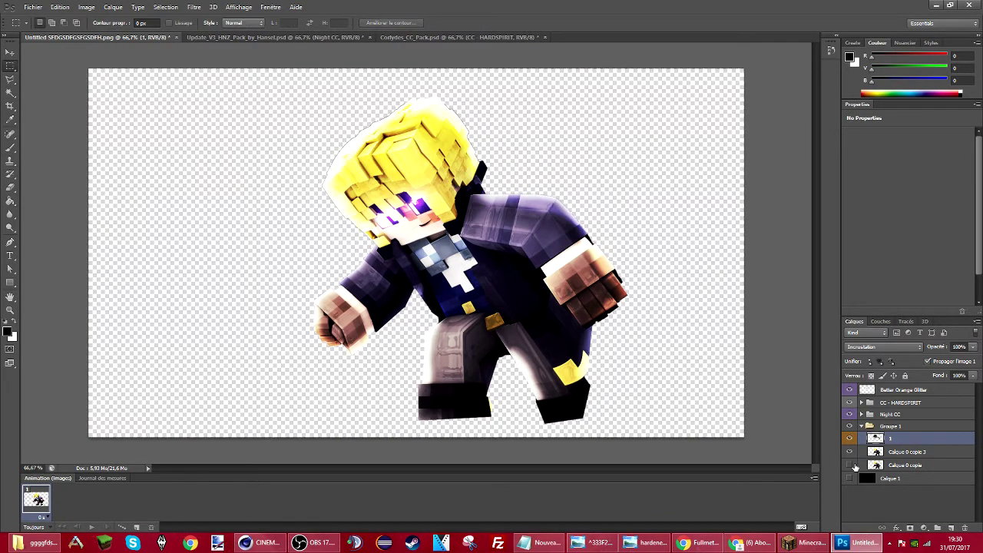
- Compare the character with layer 1 hidden and shown
click(851, 440)
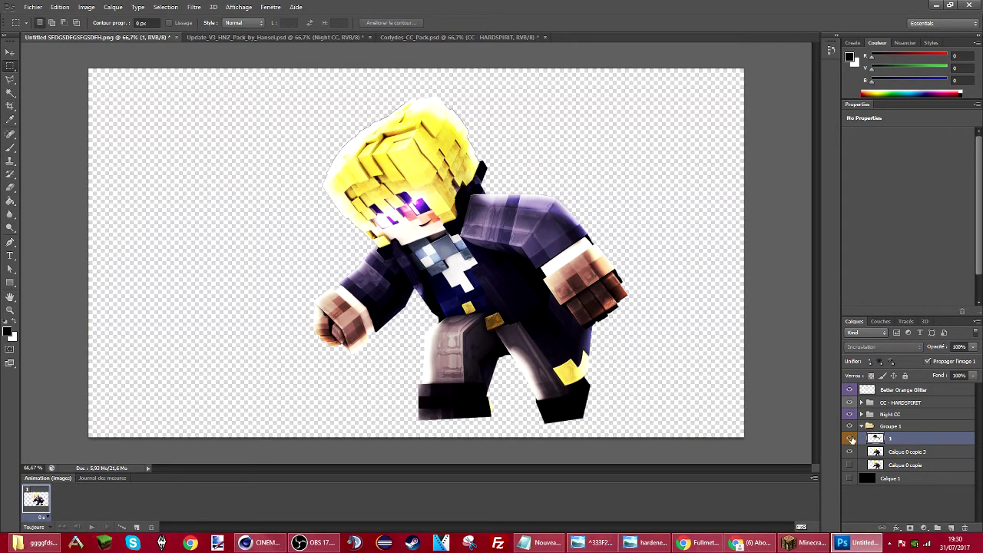
click(851, 439)
click(851, 440)
click(851, 440)
click(851, 440)
click(851, 440)
click(851, 439)
- Change layer 1's blend mode to Lumière tamisée and check its effect on the whole character
click(873, 348)
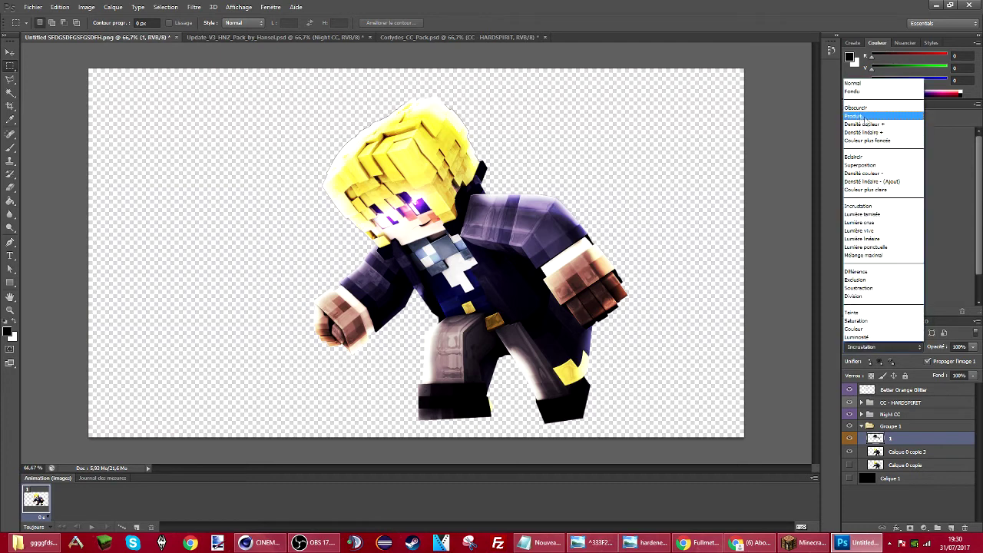
click(858, 83)
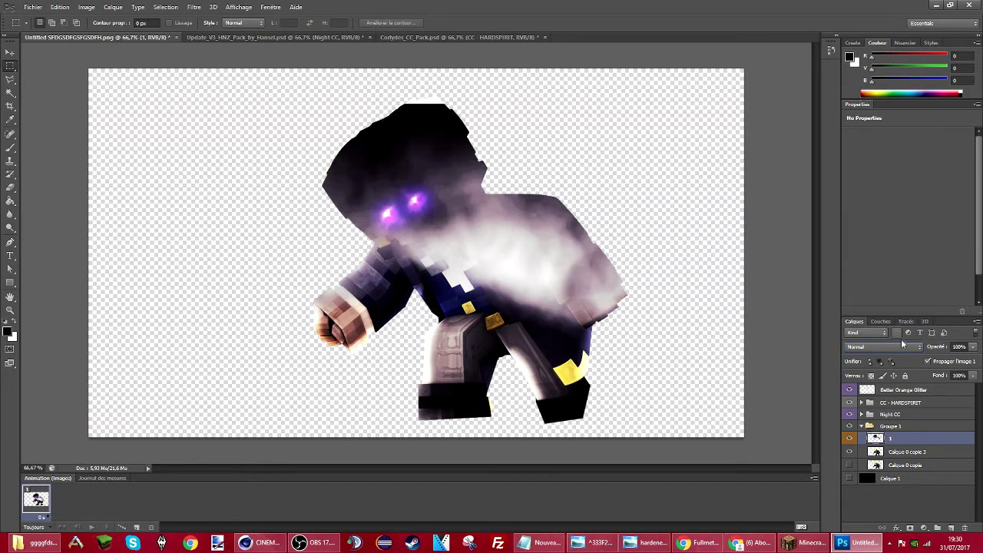
scroll(873, 350, down, 5)
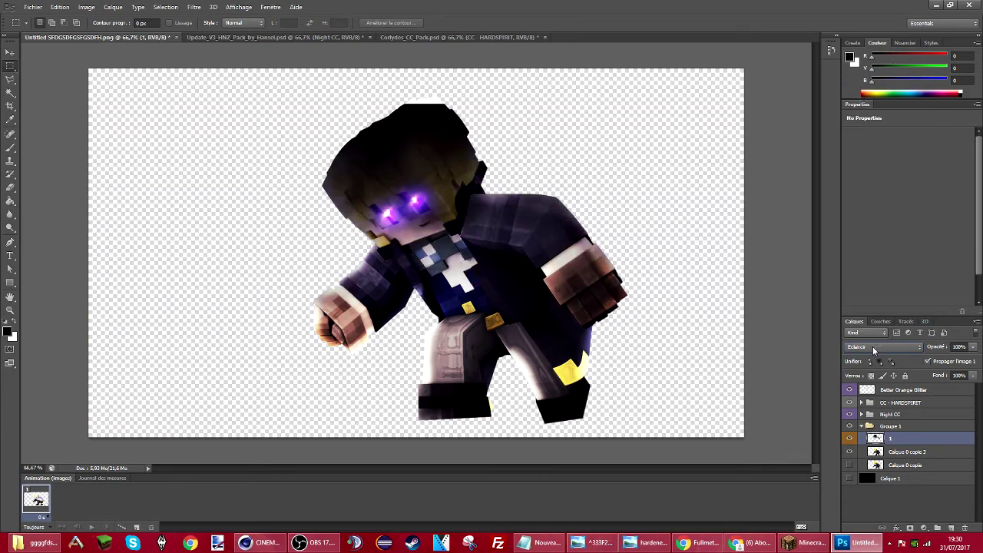
scroll(873, 350, down, 5)
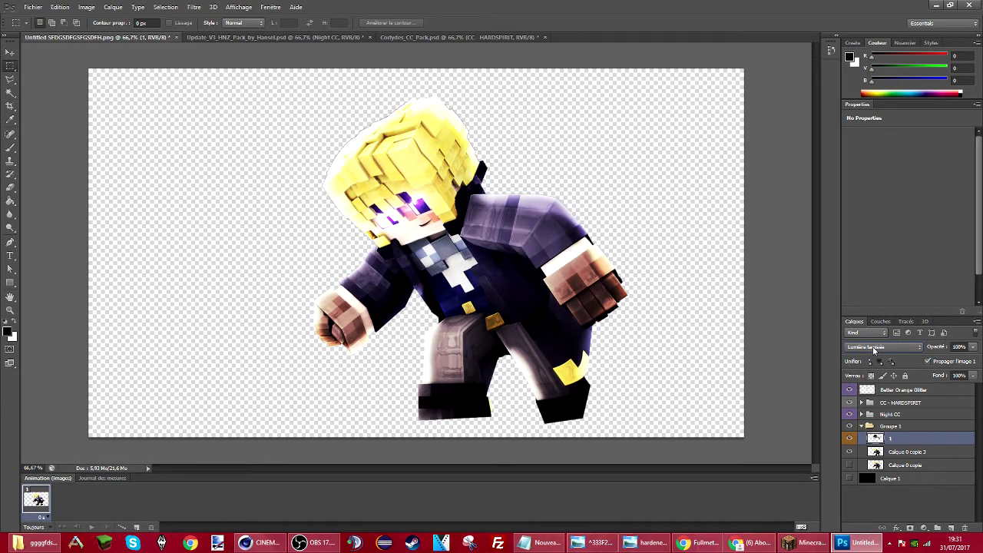
click(849, 439)
click(849, 439)
key(ctrl+minus)
key(ctrl+minus)
key(ctrl+minus)
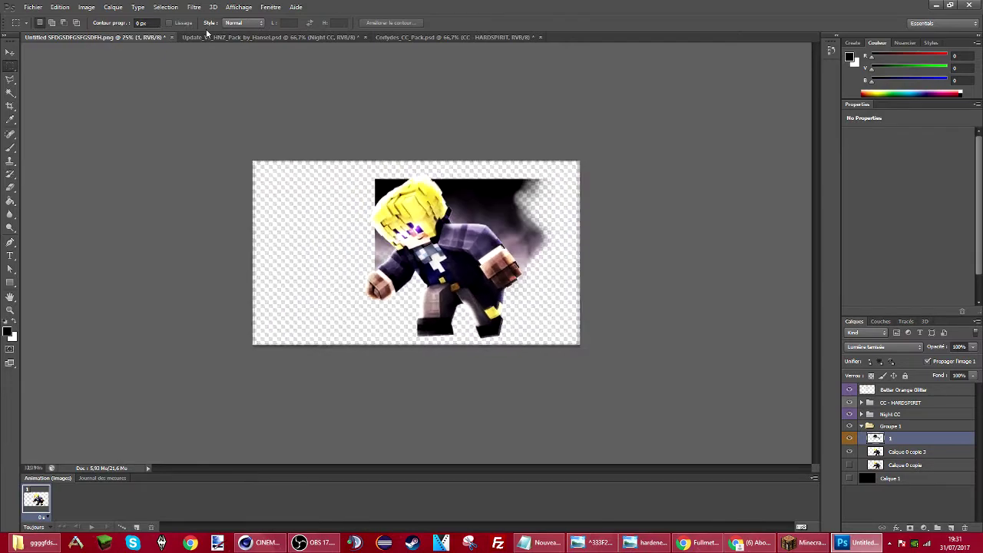
- Change layer 1's blend mode to Incrustation and check the effect on the whole character
key(ctrl+plus)
key(ctrl+plus)
key(ctrl+plus)
key(ctrl+plus)
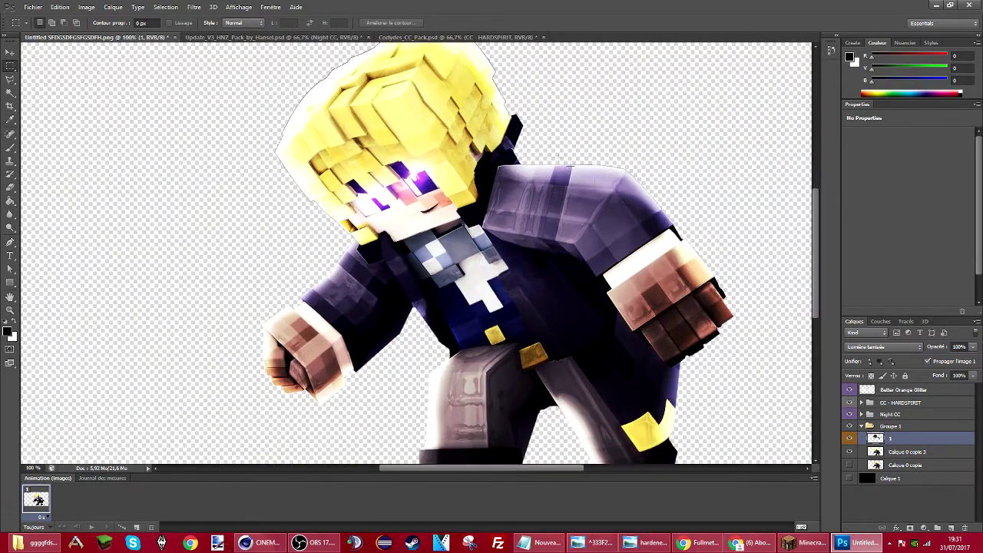
click(881, 348)
click(882, 348)
scroll(882, 348, up, 1)
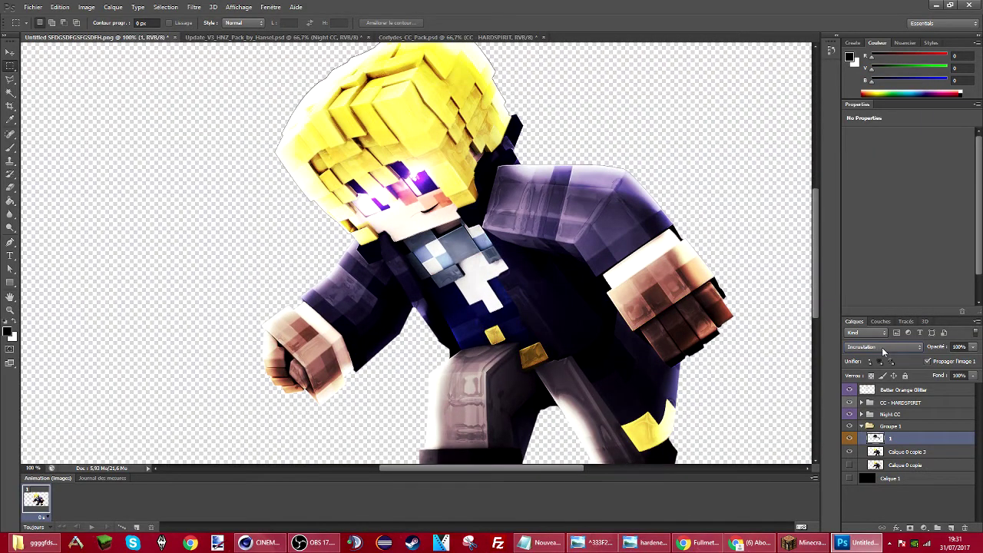
key(ctrl+minus)
key(ctrl+minus)
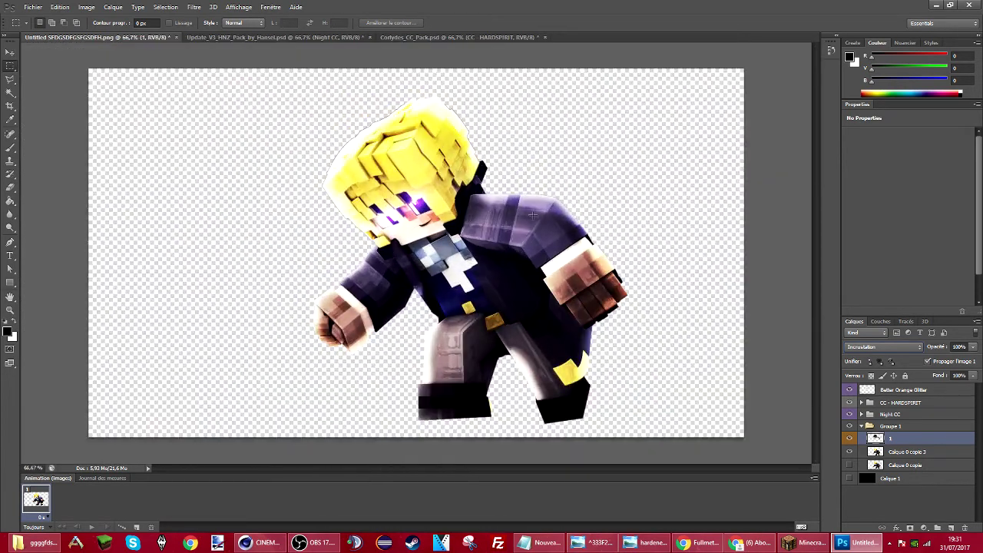
- In the HNZ V3 pack document, hide the night colour-correction preview, then show and expand the [NEW] Sword Swipes group
click(411, 36)
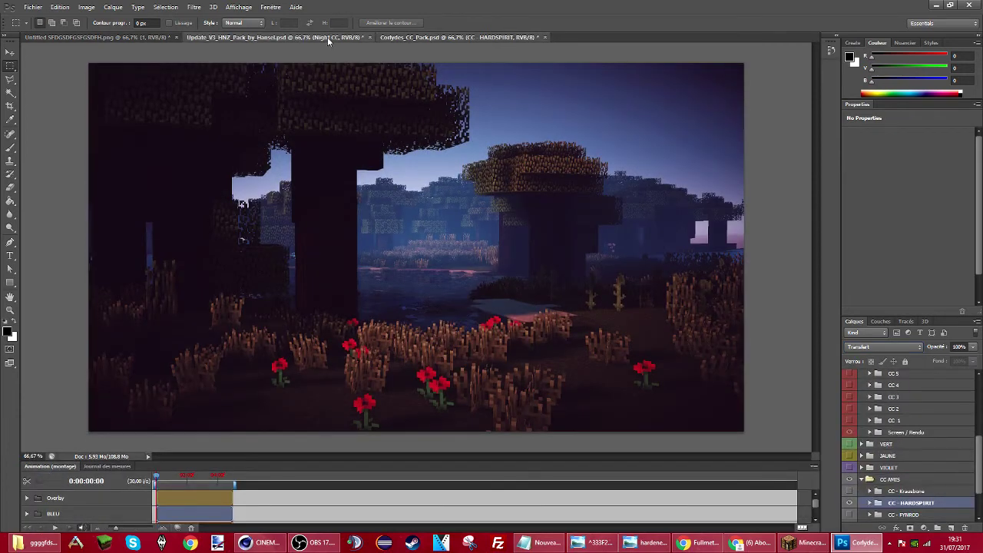
click(327, 37)
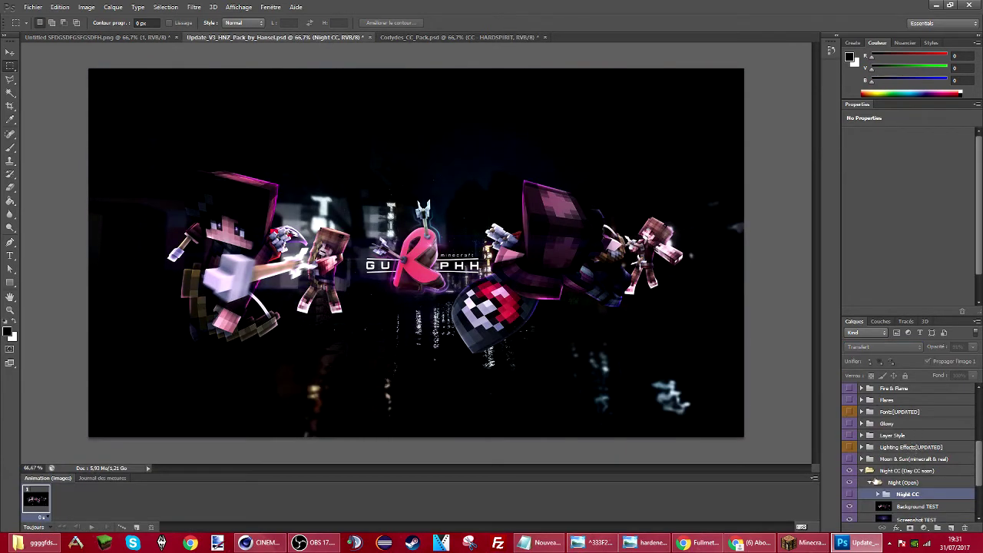
click(849, 480)
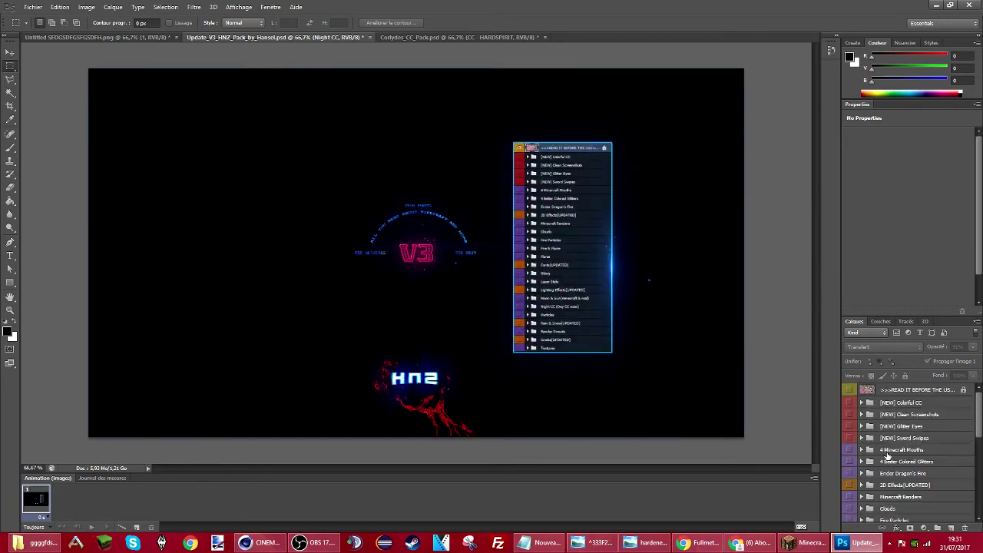
alt+click(850, 437)
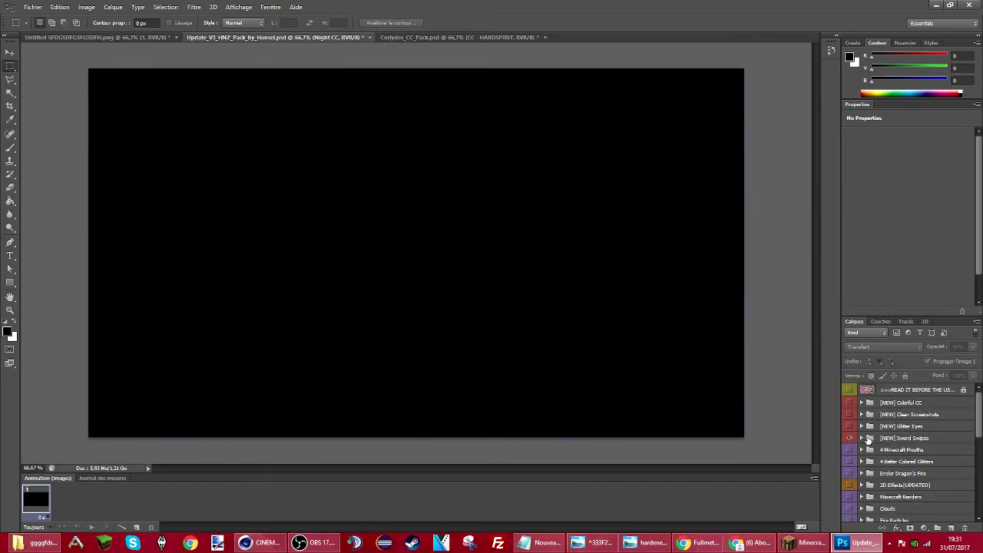
click(861, 438)
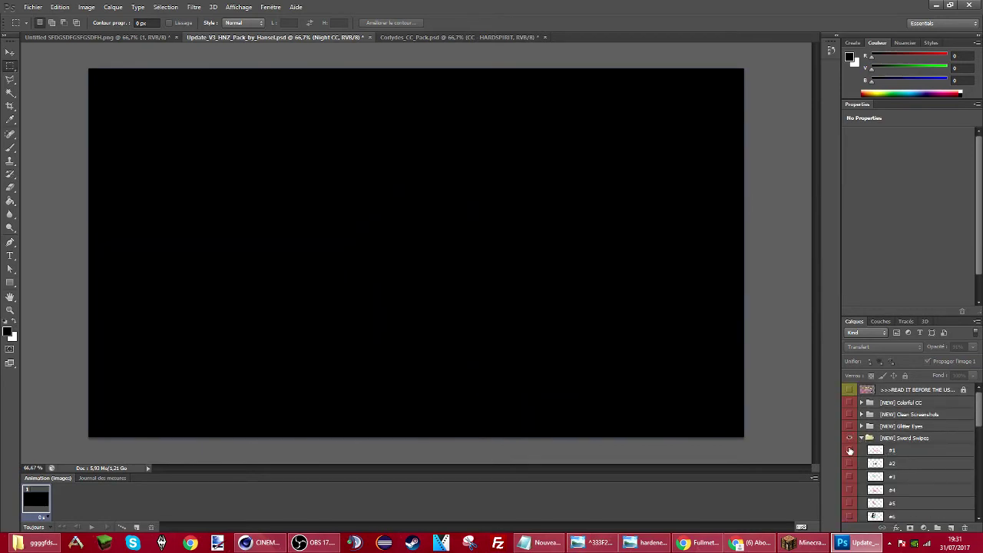
- Show sword swipe #1 and copy it into the character document, placing it by the forward fist
click(850, 451)
click(895, 451)
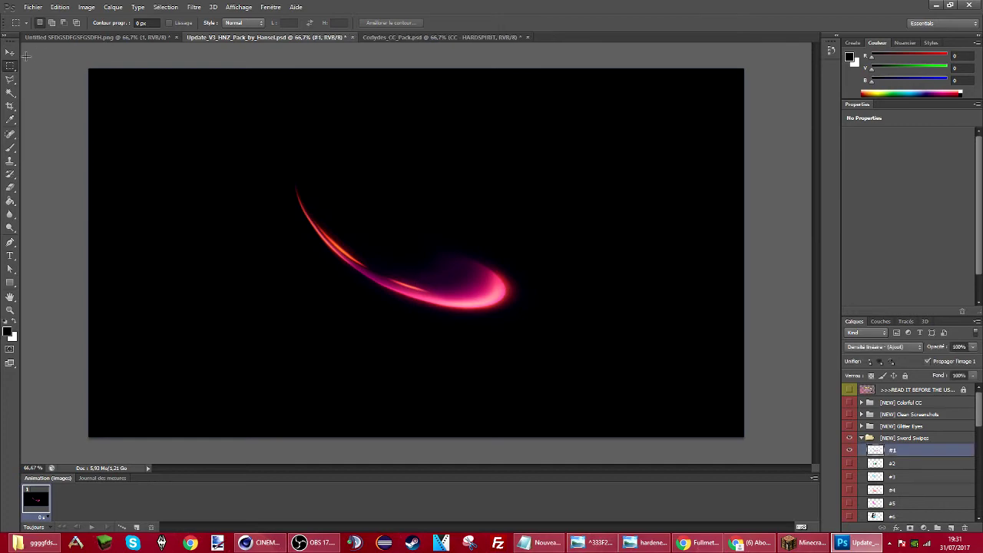
key(v)
drag(280, 230, 365, 238)
drag(568, 321, 355, 344)
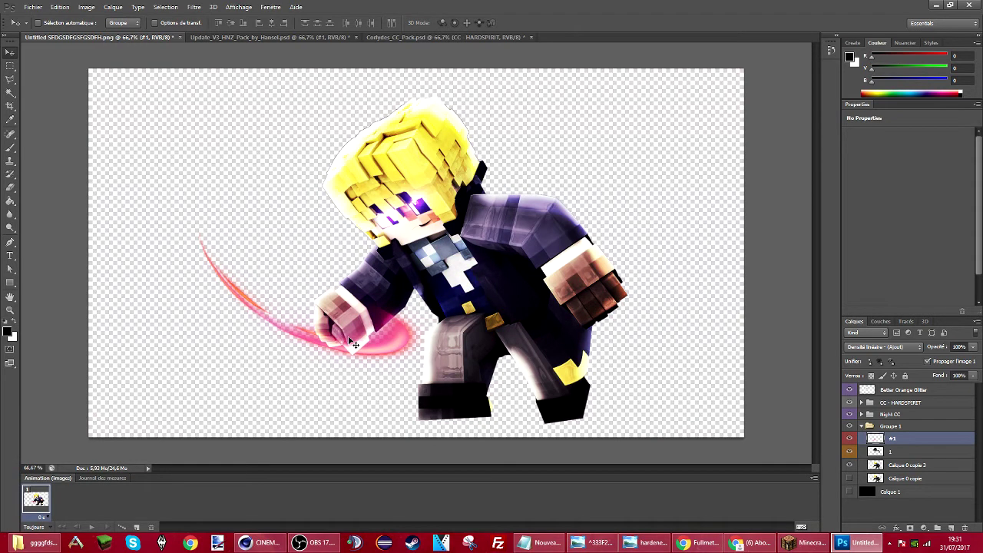
- Rotate the sword swipe about 102 degrees and move it over the character's forward fist
key(ctrl+t)
drag(410, 394, 183, 341)
drag(196, 388, 461, 430)
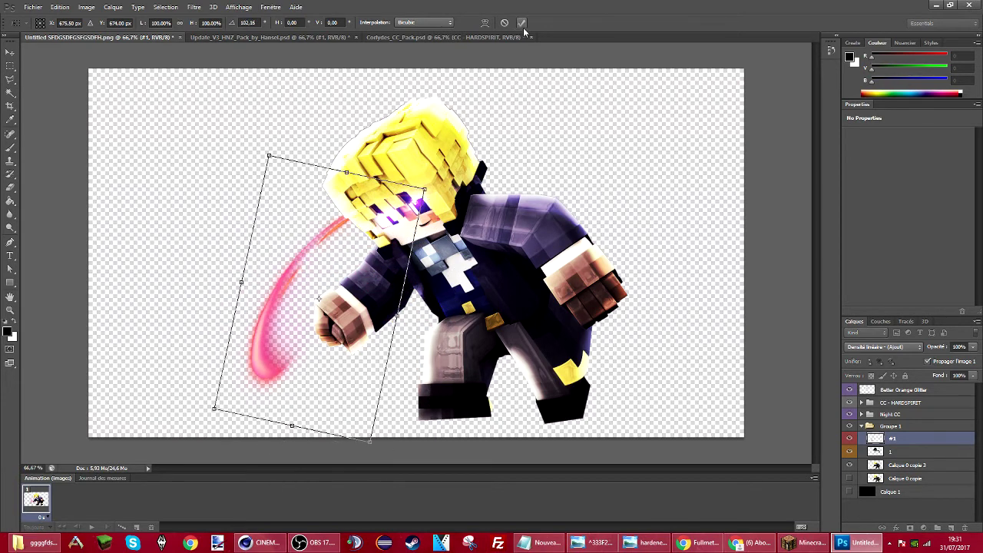
key(Return)
drag(246, 345, 275, 336)
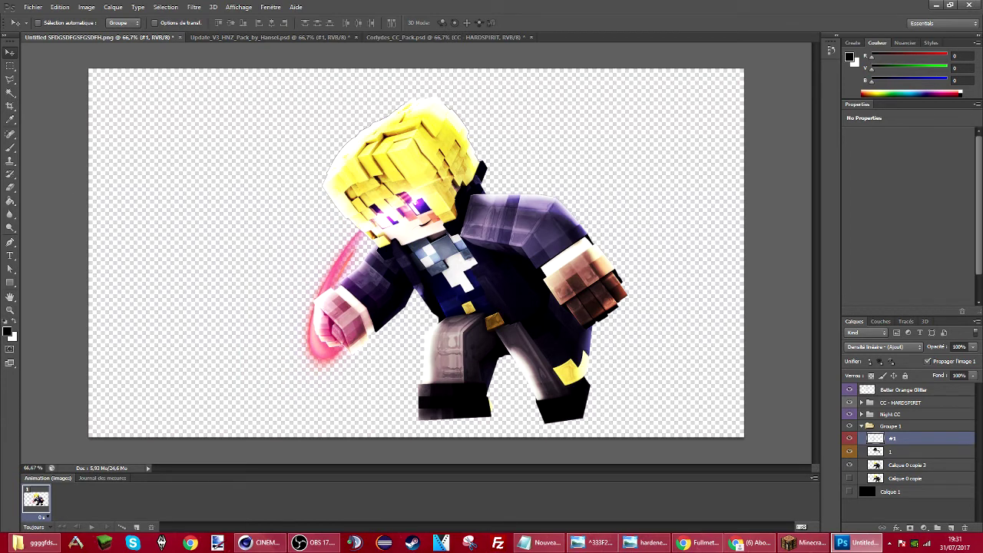
- Enlarge the Eraser brush and trim the swipe's upper tip beside the character's face
click(10, 187)
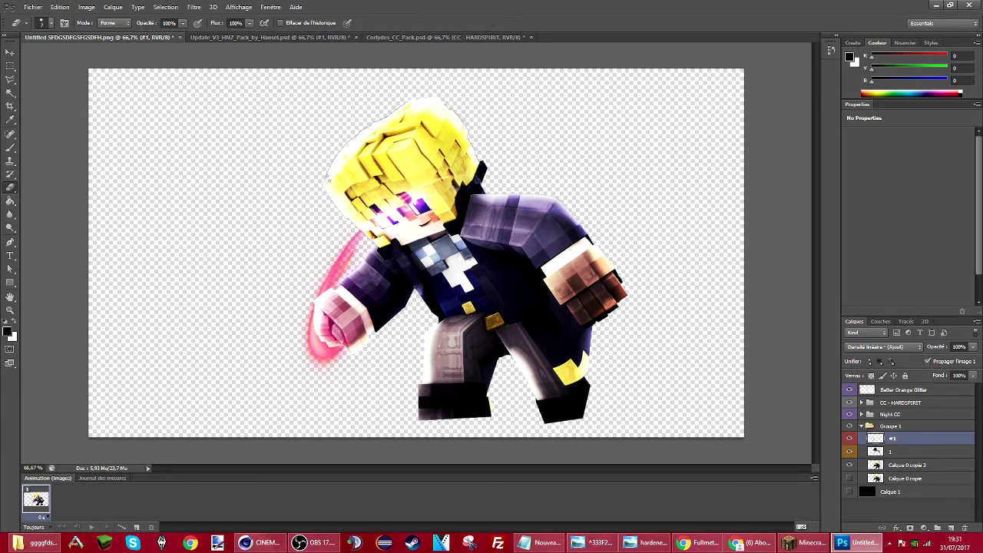
click(51, 23)
drag(32, 56, 46, 56)
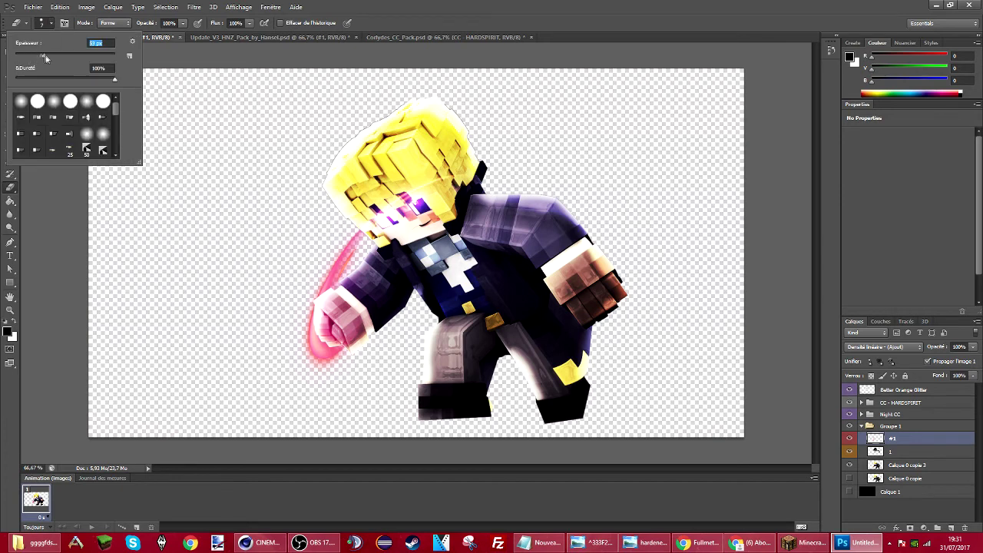
click(372, 179)
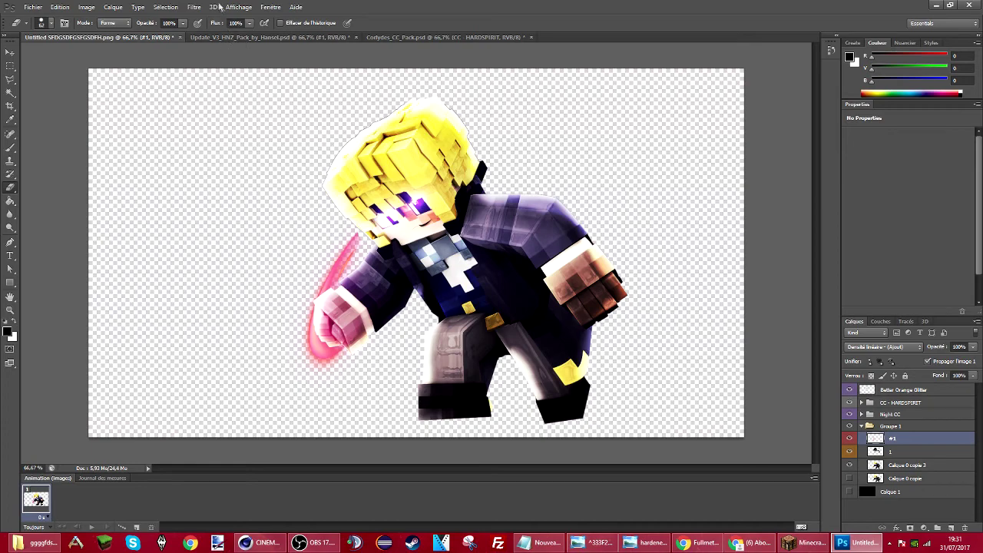
- Push the swipe's upper tip slightly outward with the Fluidité filter and apply it
click(194, 7)
click(219, 77)
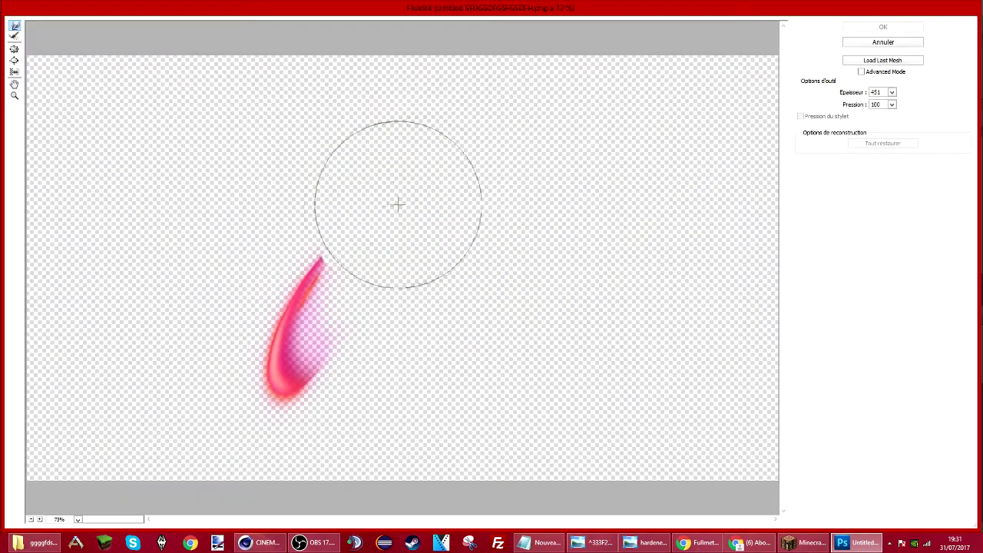
drag(345, 228, 355, 220)
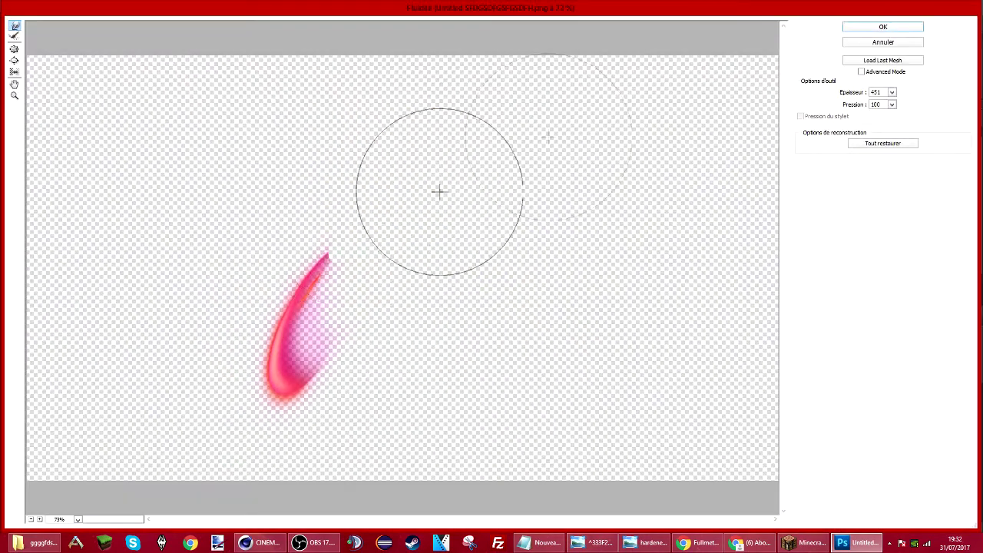
click(883, 28)
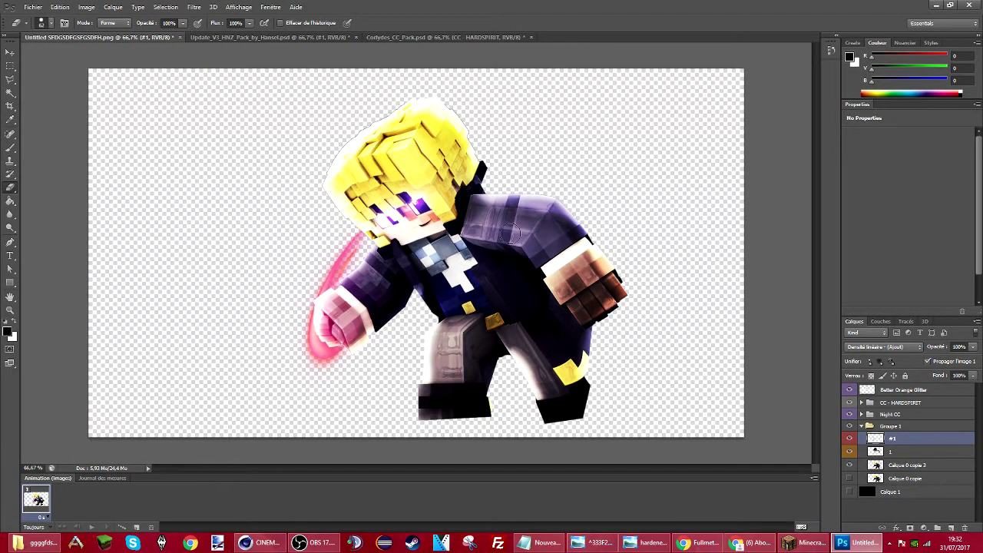
- Shift the hue of sword swipe #1 from pink to purple with Teinte/Saturation
scroll(509, 232, down, 3)
scroll(509, 232, up, 2)
key(ctrl+u)
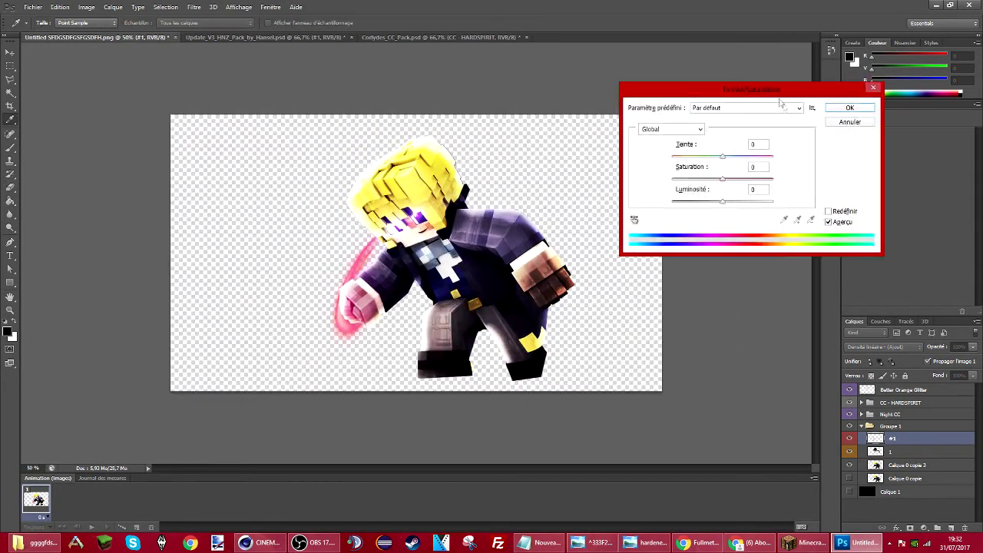
drag(722, 157, 690, 159)
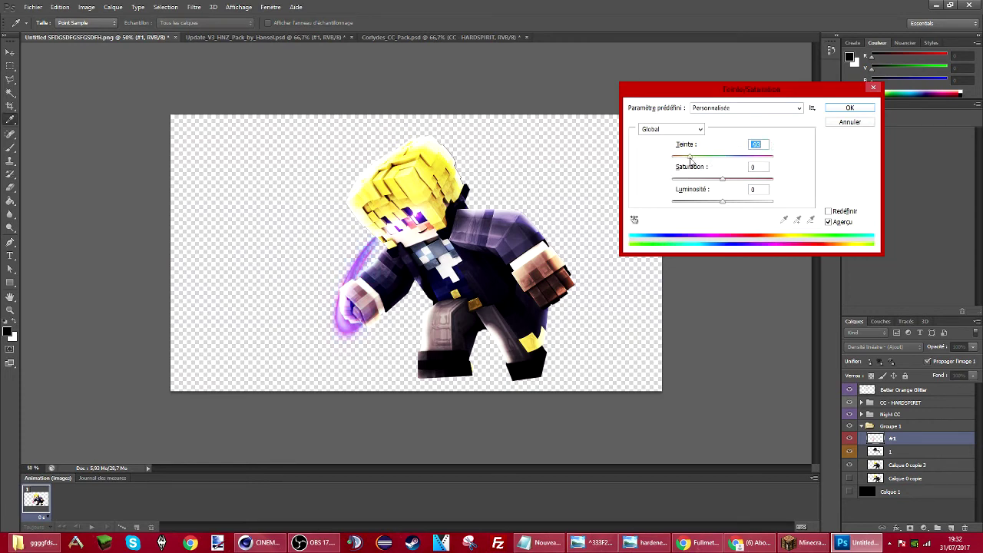
click(850, 108)
key(e)
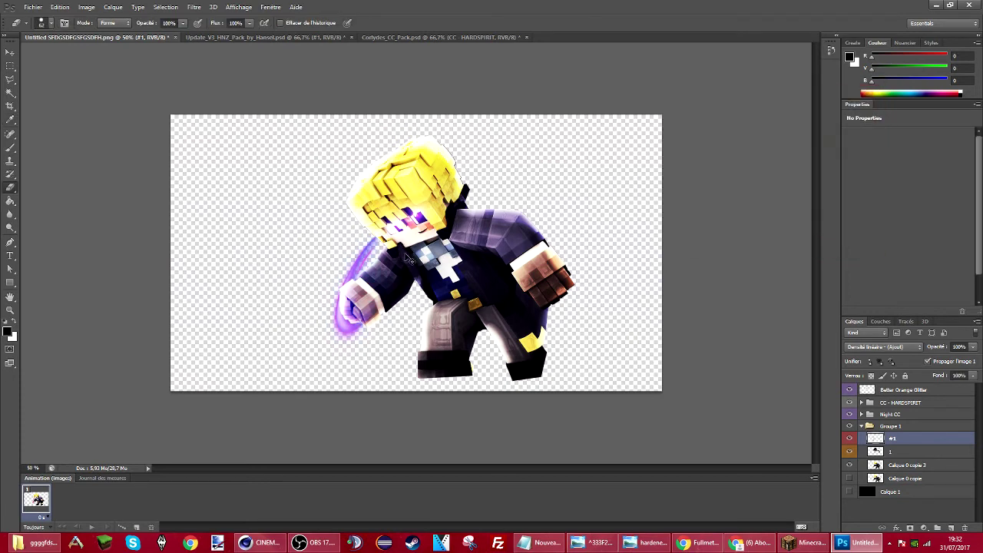
scroll(408, 255, up, 1)
- Rotate the purple swipe about 39 degrees clockwise and move it down onto the forward arm and fist
key(t)
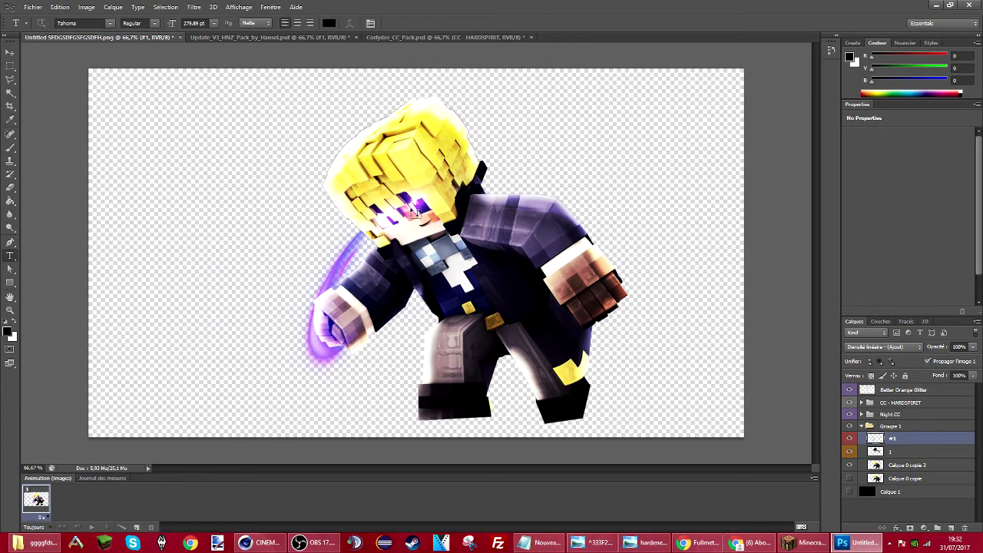
key(ctrl+t)
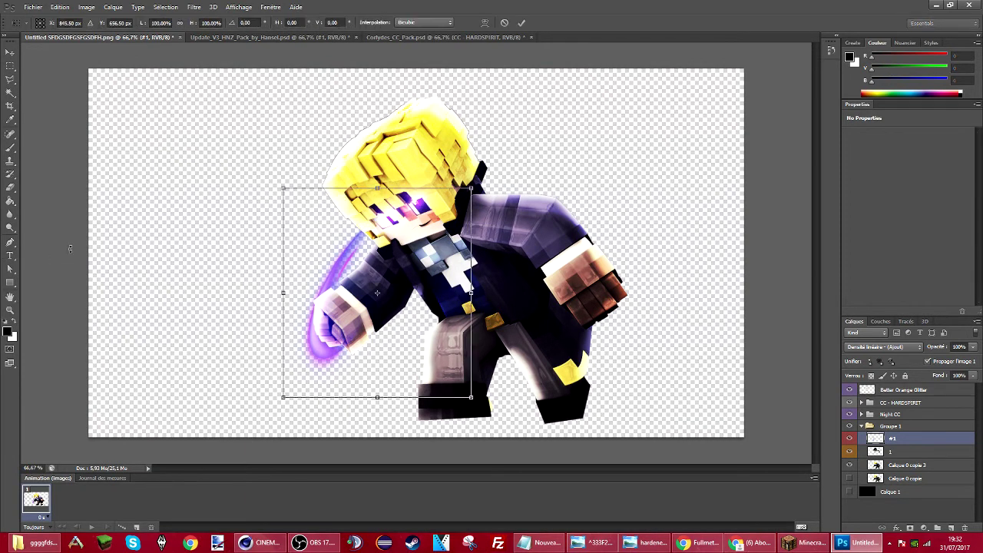
drag(492, 189, 556, 234)
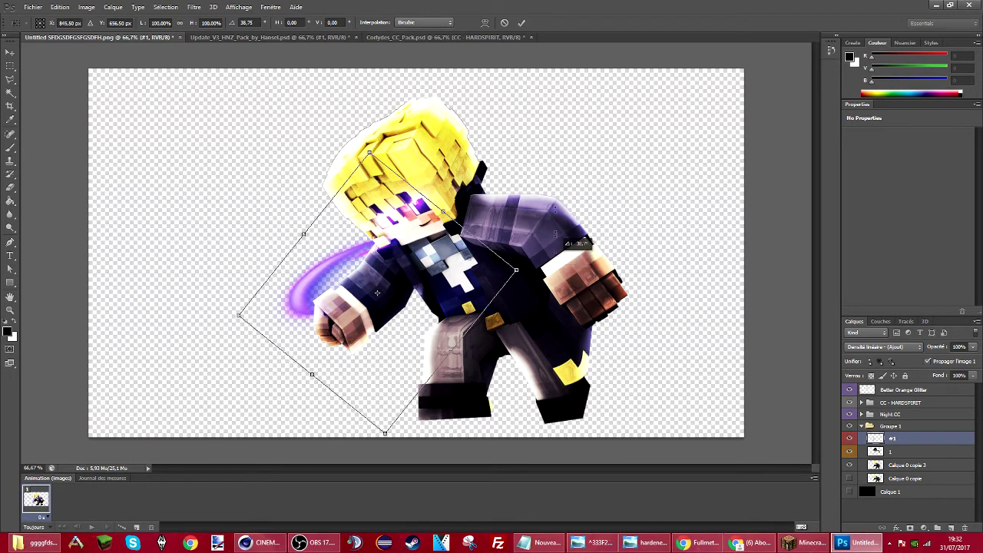
click(522, 22)
drag(335, 335, 353, 359)
- Bend the purple swipe along the forearm with the Fluidité filter and apply the distortion
click(200, 9)
click(212, 80)
drag(409, 257, 406, 238)
drag(382, 274, 380, 268)
click(884, 27)
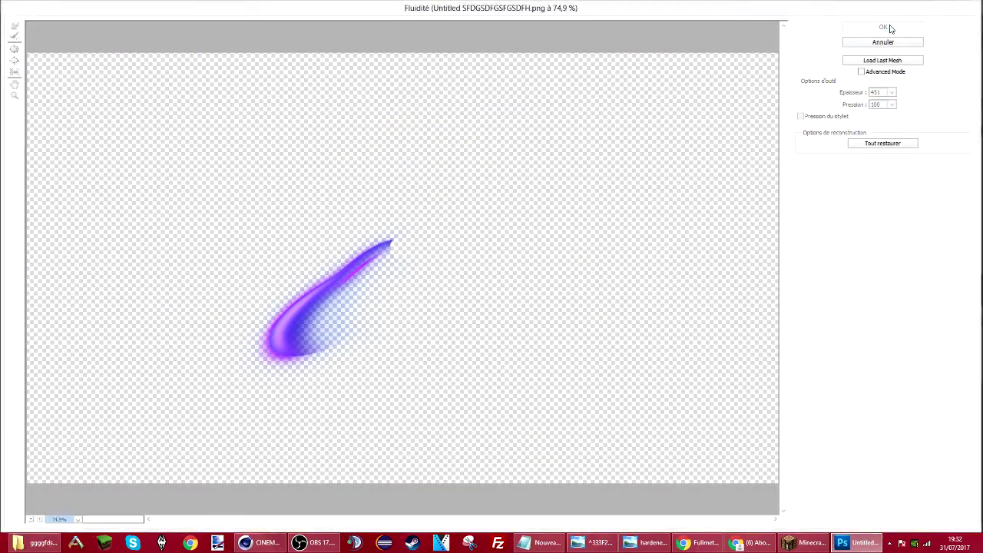
- Check the swipe on the character up close and from afar, and hide layer #1
scroll(471, 137, down, 3)
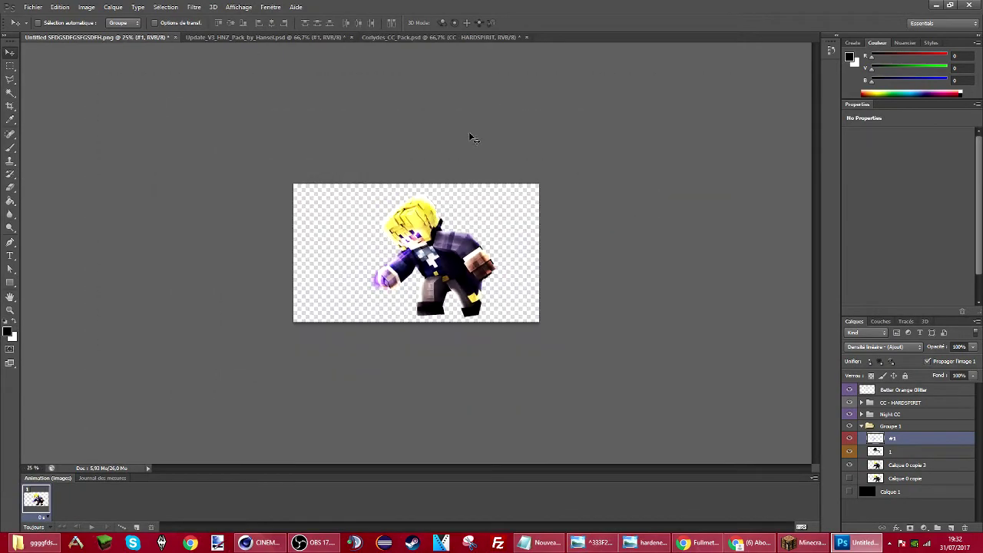
scroll(470, 134, up, 4)
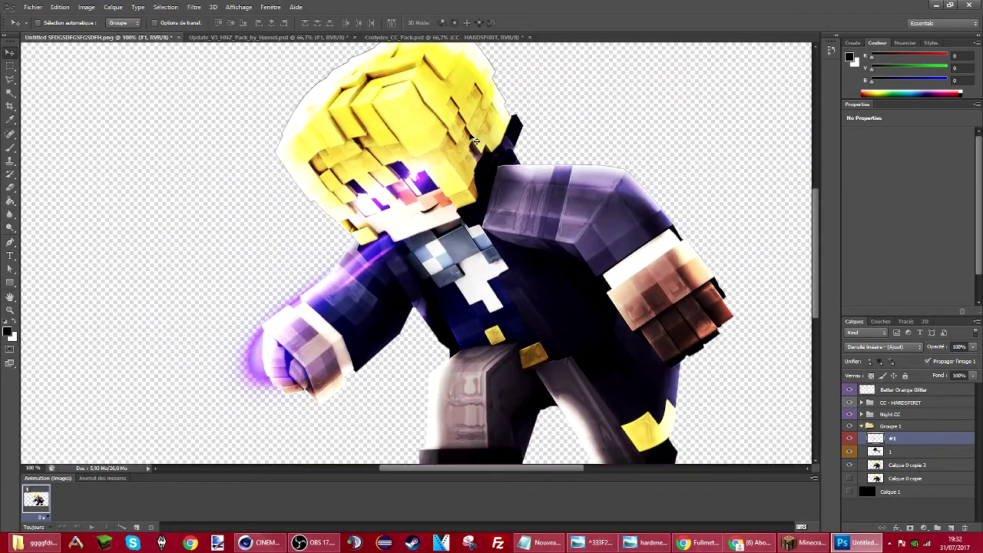
scroll(476, 142, down, 3)
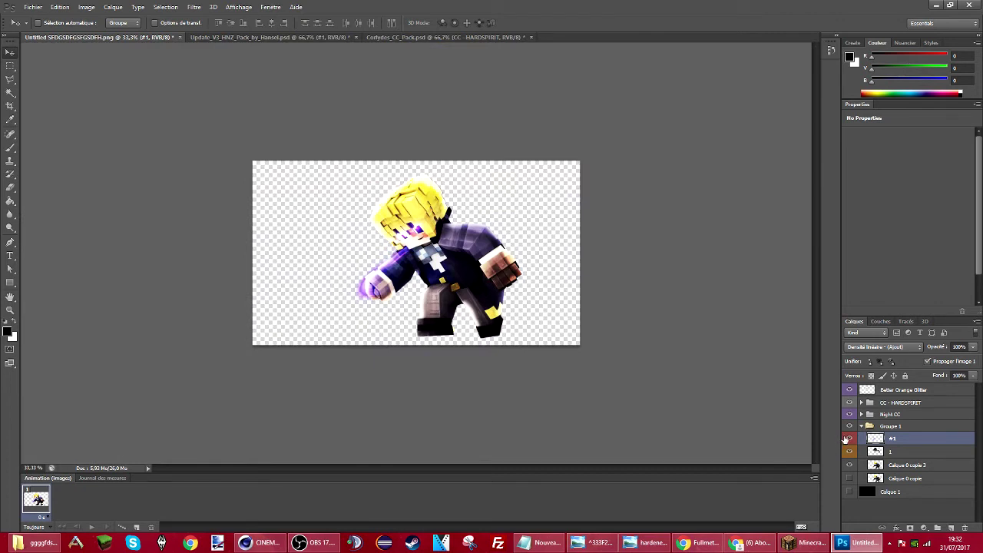
click(850, 438)
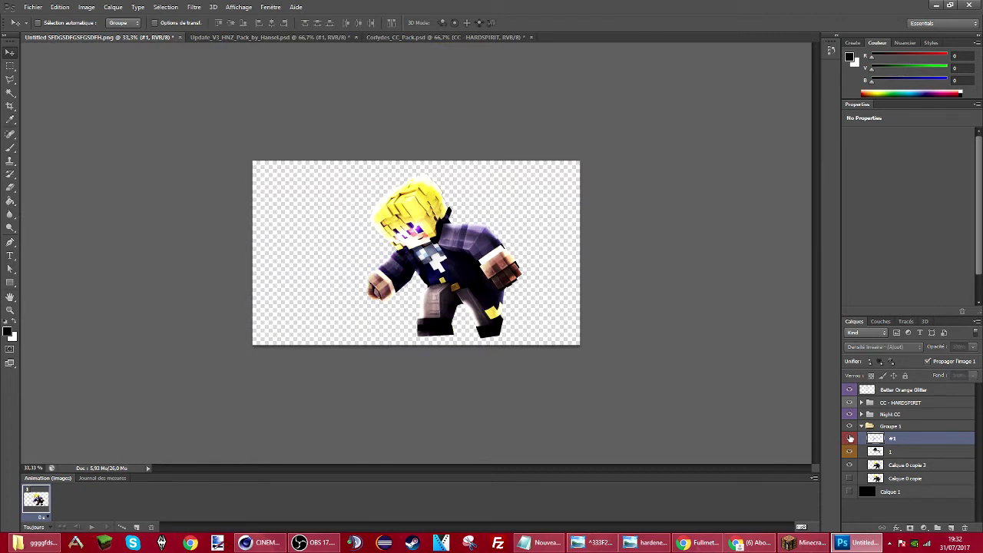
- Return to the HNZ V3 pack, hide the Sword Swipes group, and preview the [NEW] Glitter Eyes group
click(313, 37)
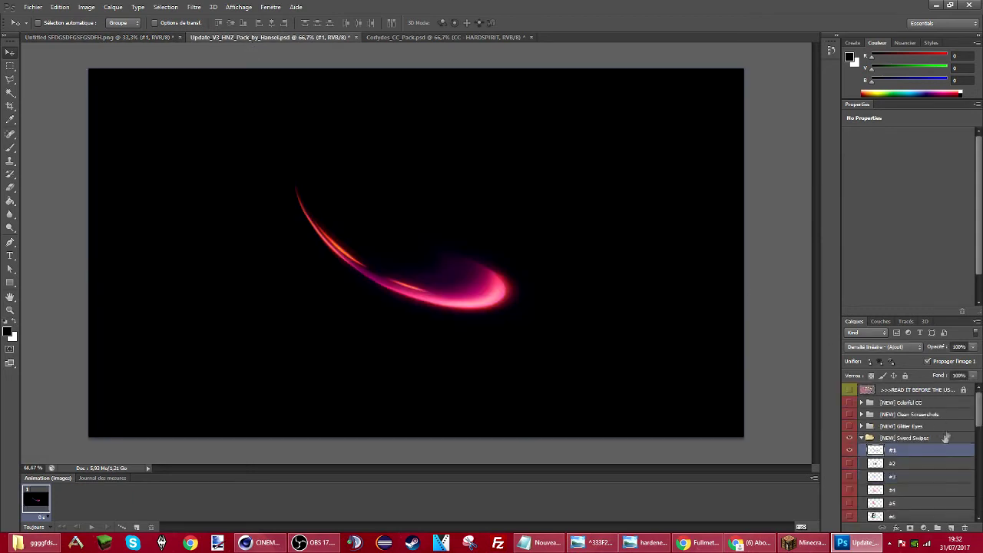
click(849, 438)
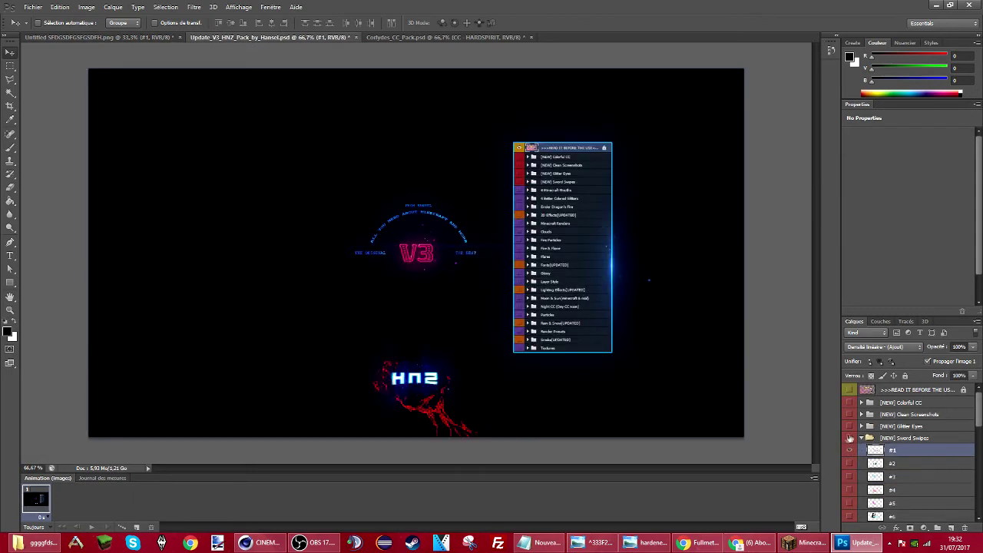
click(849, 426)
click(861, 425)
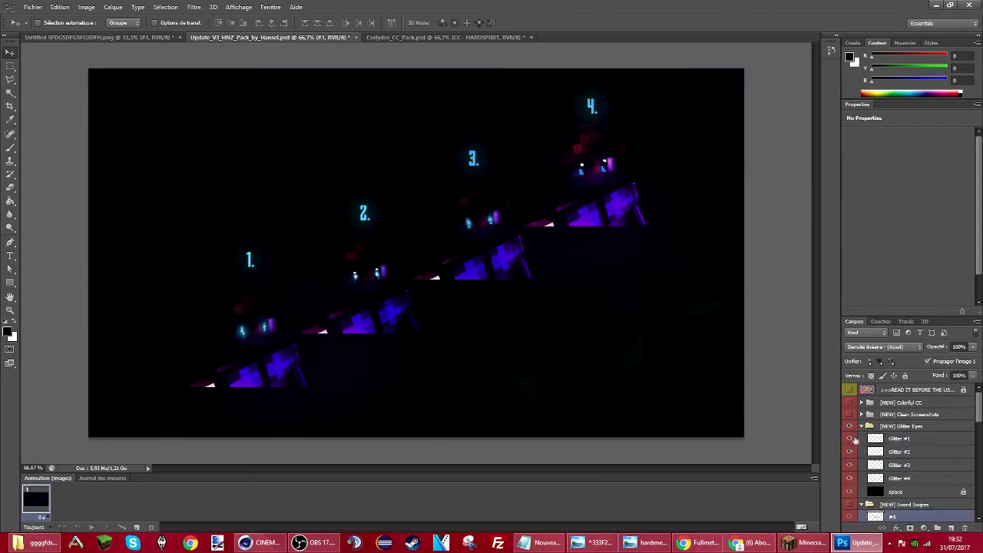
click(850, 426)
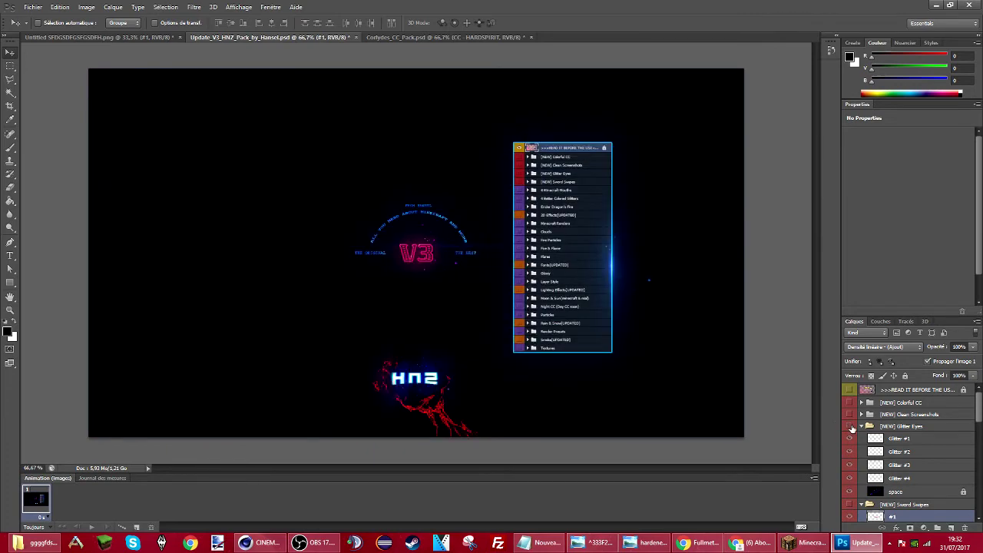
click(849, 426)
click(850, 425)
- Preview the [NEW] Clean Screenshots and [NEW] Colorful CC groups one at a time, leaving both hidden
click(848, 414)
click(848, 414)
click(848, 402)
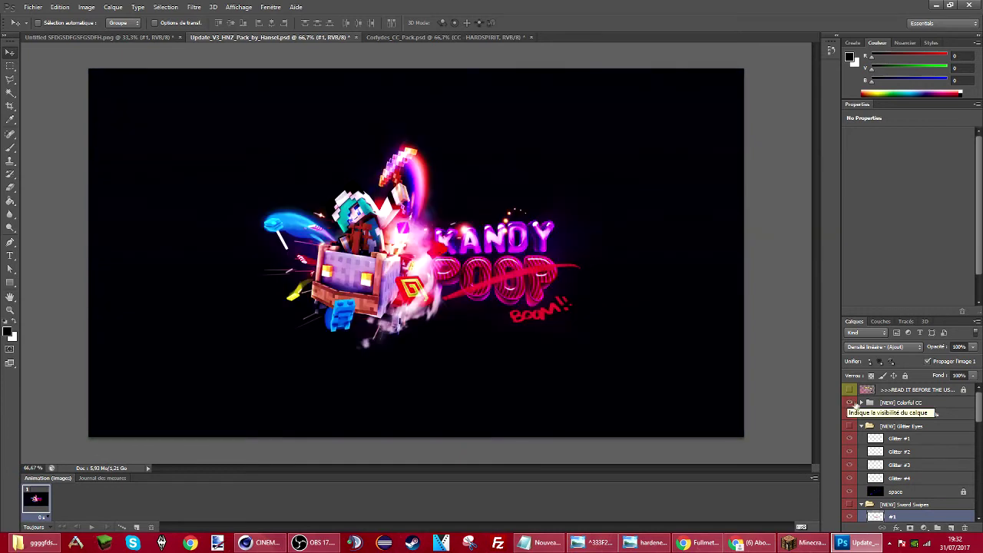
click(861, 403)
click(849, 415)
click(848, 415)
click(848, 403)
- Show and expand the Minecraft Renders group, hide its READ IT FOR FIRST layer, and display the first Dragon render
scroll(850, 430, down, 4)
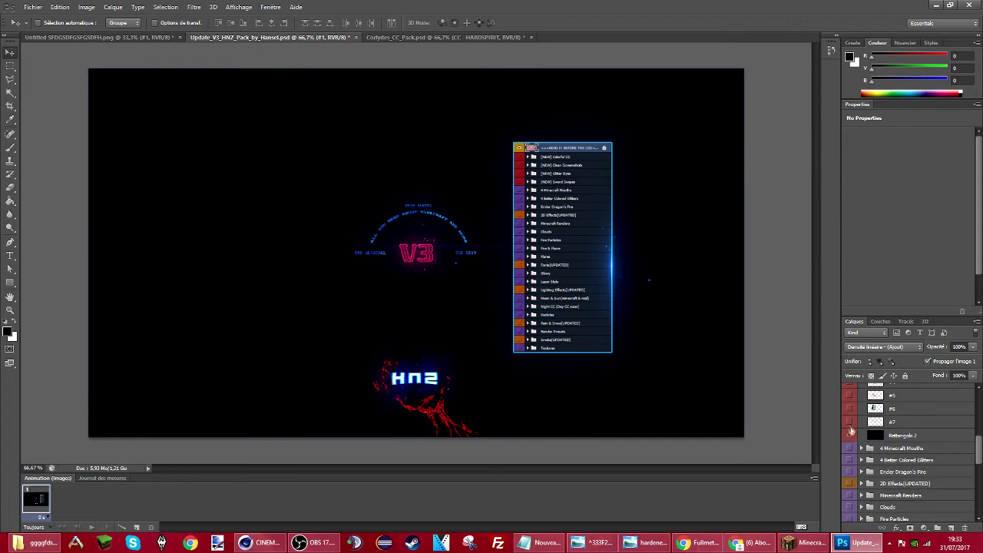
scroll(854, 442, down, 2)
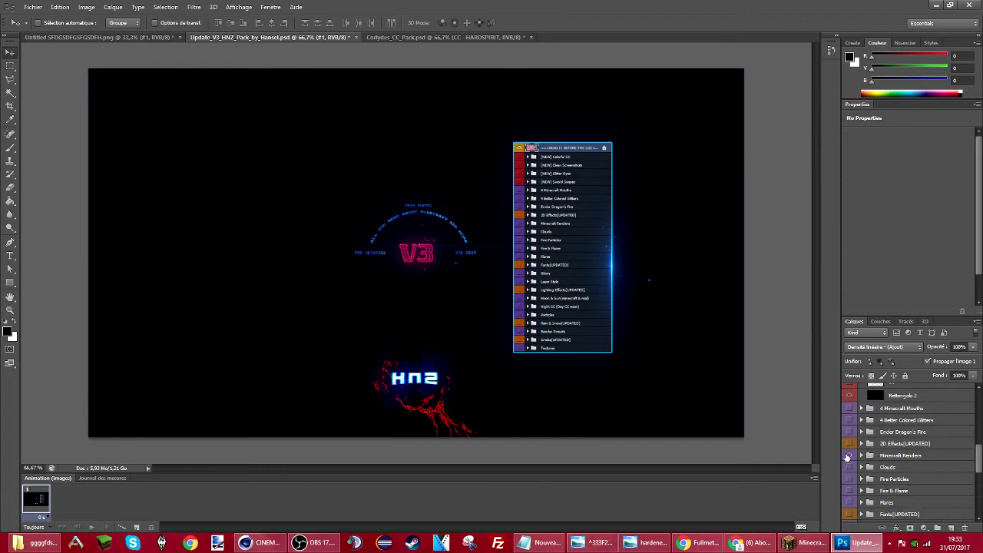
click(849, 455)
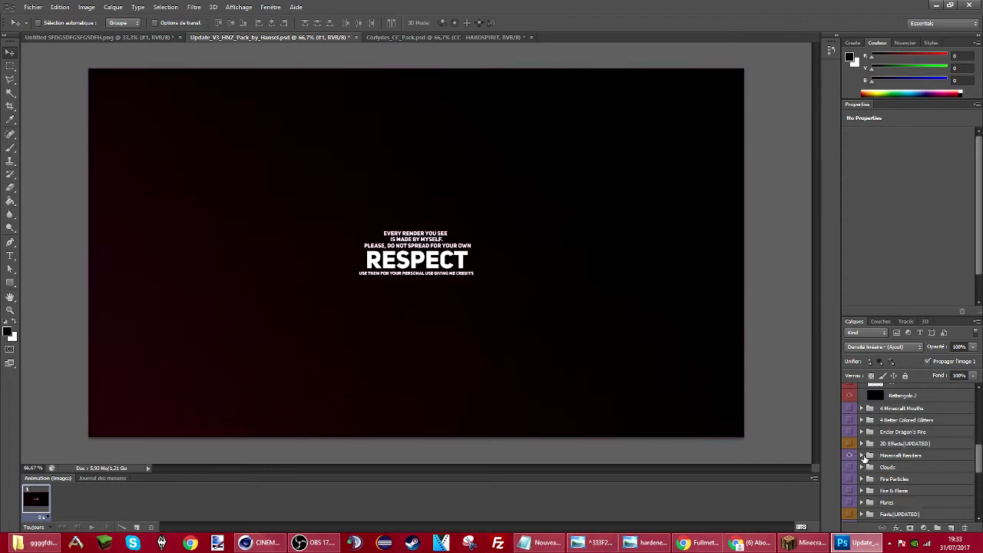
click(862, 455)
click(849, 468)
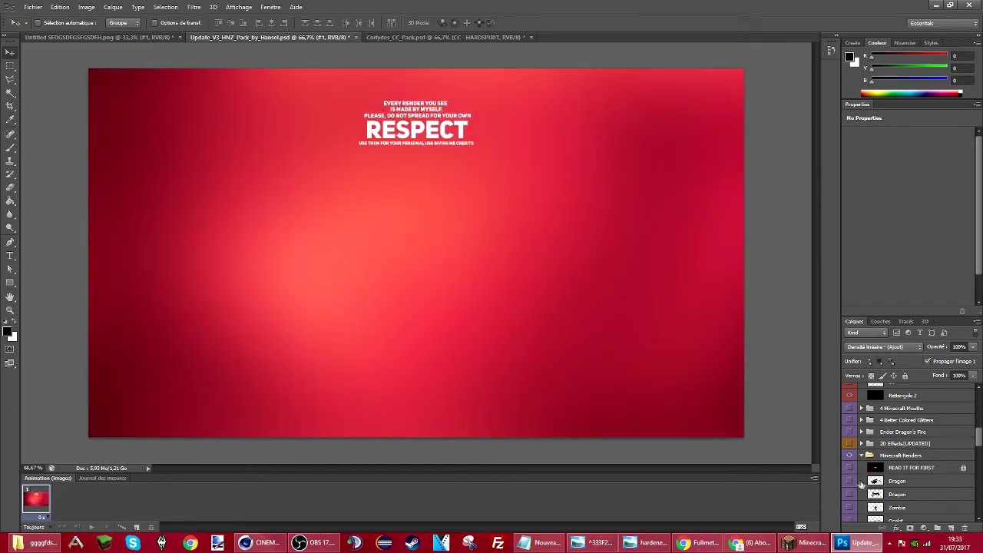
click(860, 483)
click(845, 482)
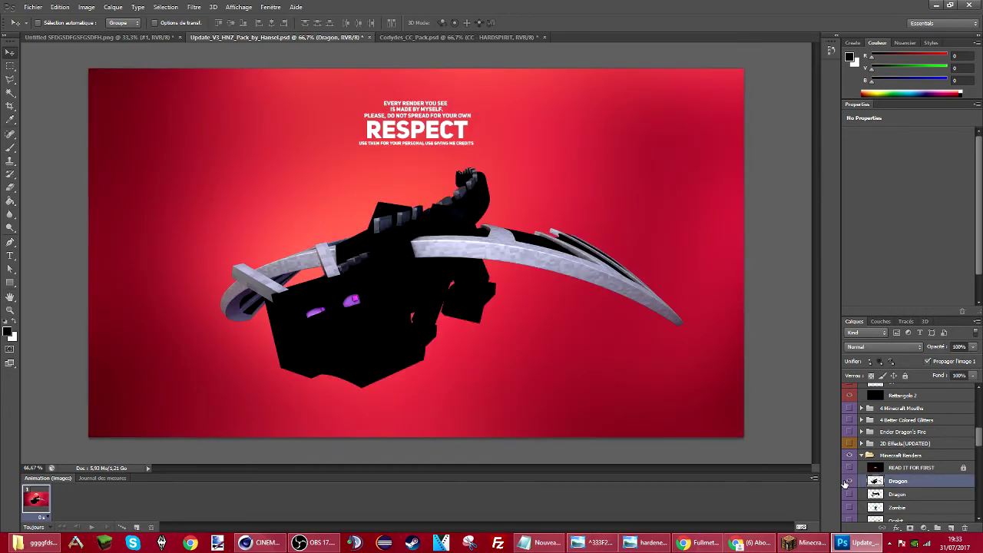
- Hide the first Dragon render, and preview the second Dragon and the Zombie one at a time, hiding each again
click(845, 483)
scroll(845, 484, down, 1)
click(845, 484)
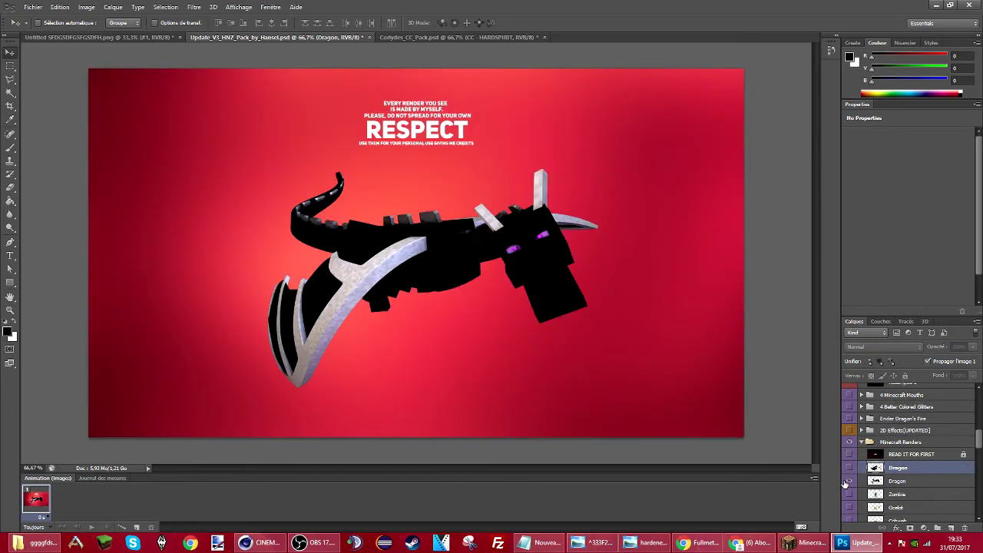
click(848, 481)
scroll(848, 481, down, 2)
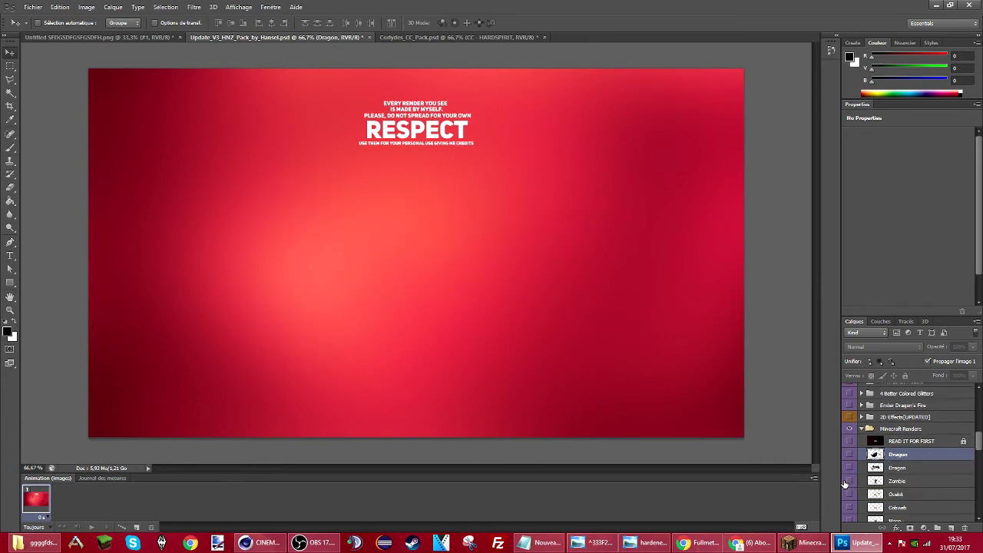
click(848, 480)
click(848, 480)
click(848, 468)
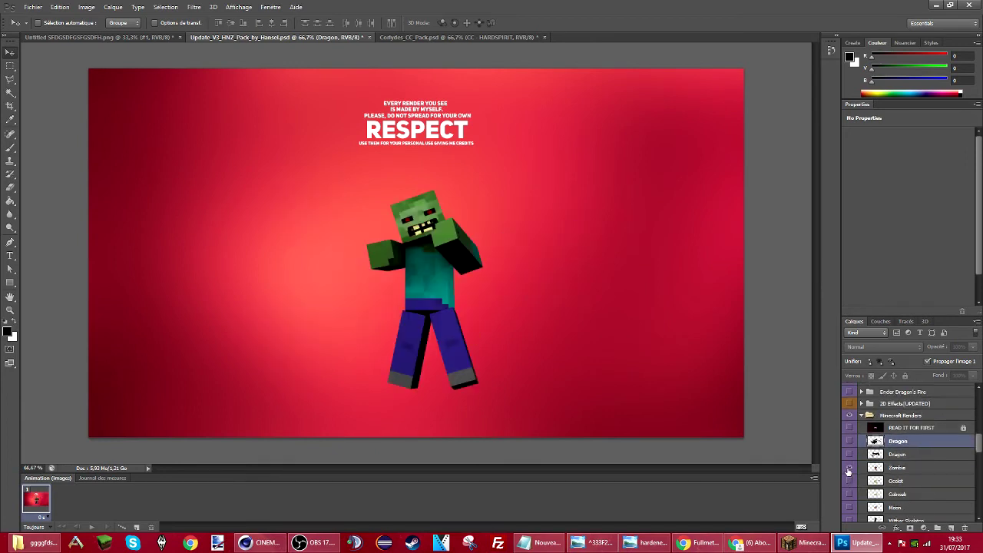
click(849, 468)
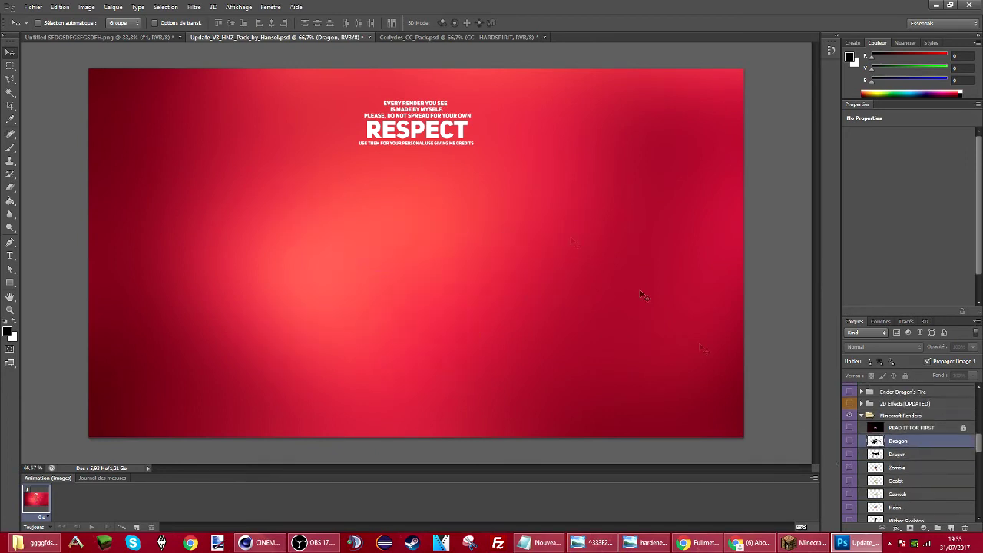
- Switch to the character document, inspect the character up close, and preview it against the black Calque 1 background
click(141, 36)
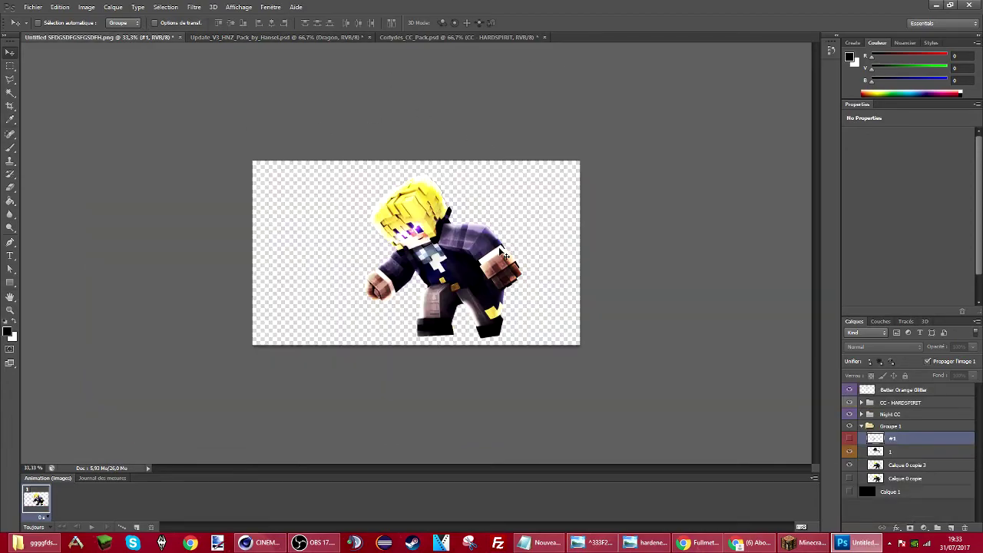
key(ctrl+plus)
key(ctrl+plus)
key(ctrl+plus)
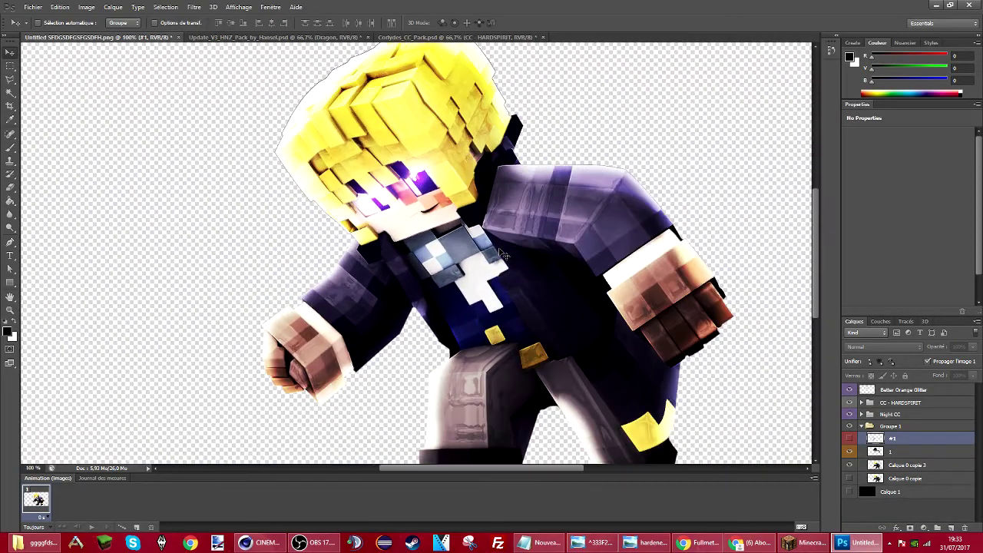
key(ctrl+minus)
key(ctrl+minus)
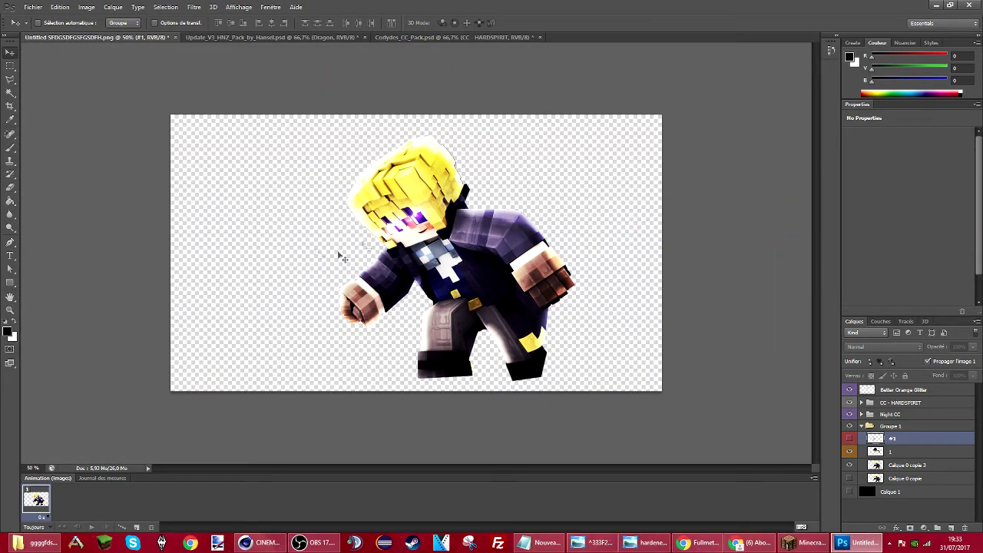
click(849, 492)
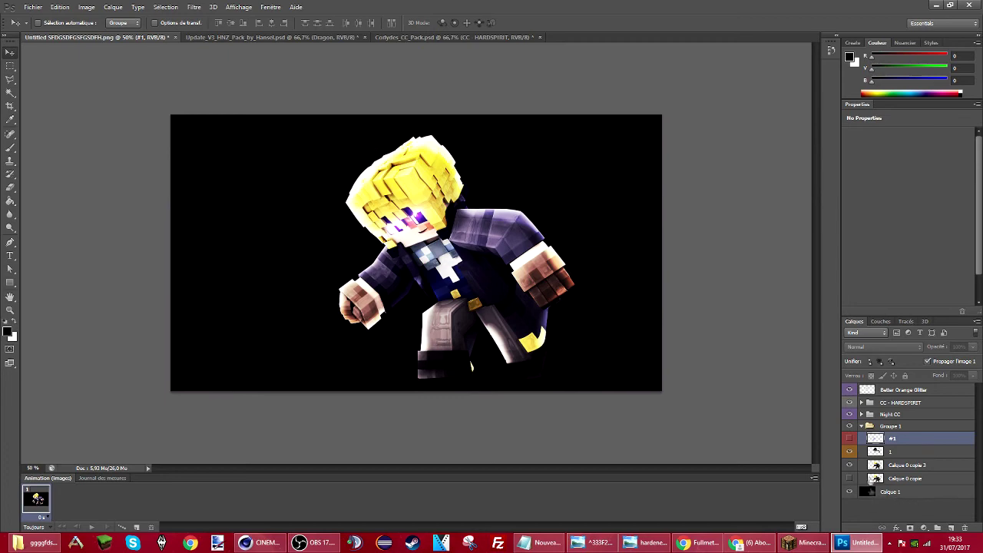
click(849, 492)
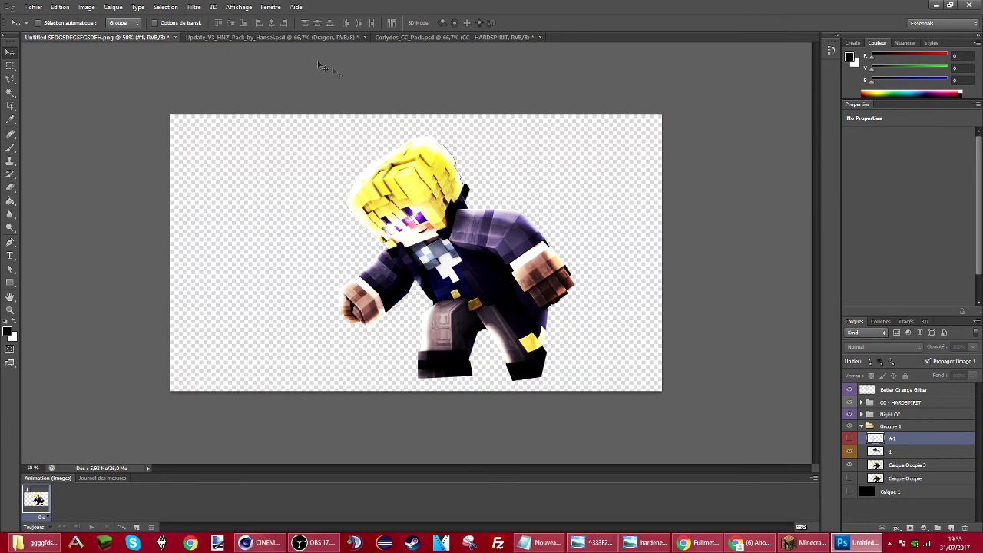
- Return to the HNZ V3 pack and preview the second Dragon, Bats and Cobweb renders
click(250, 37)
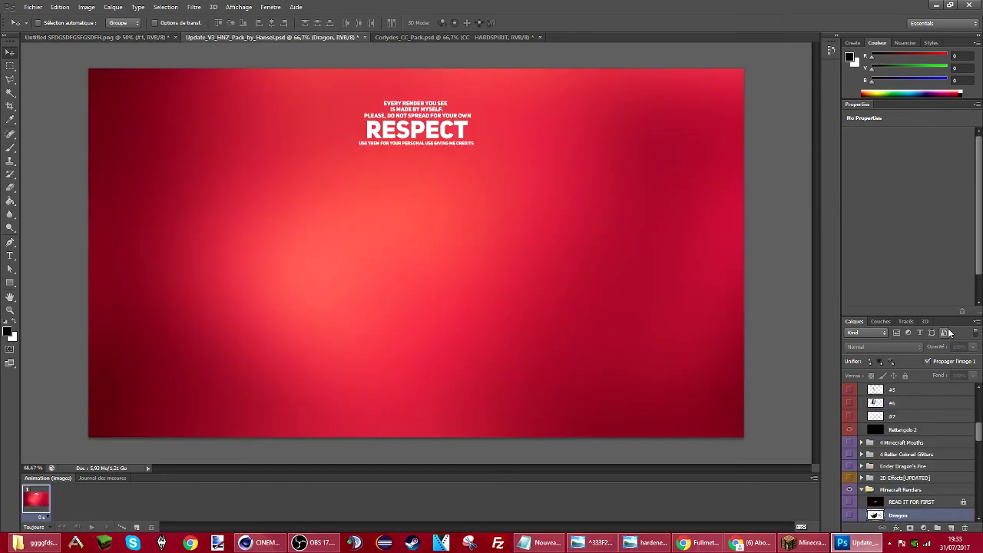
scroll(927, 390, down, 3)
click(849, 462)
click(849, 462)
click(850, 462)
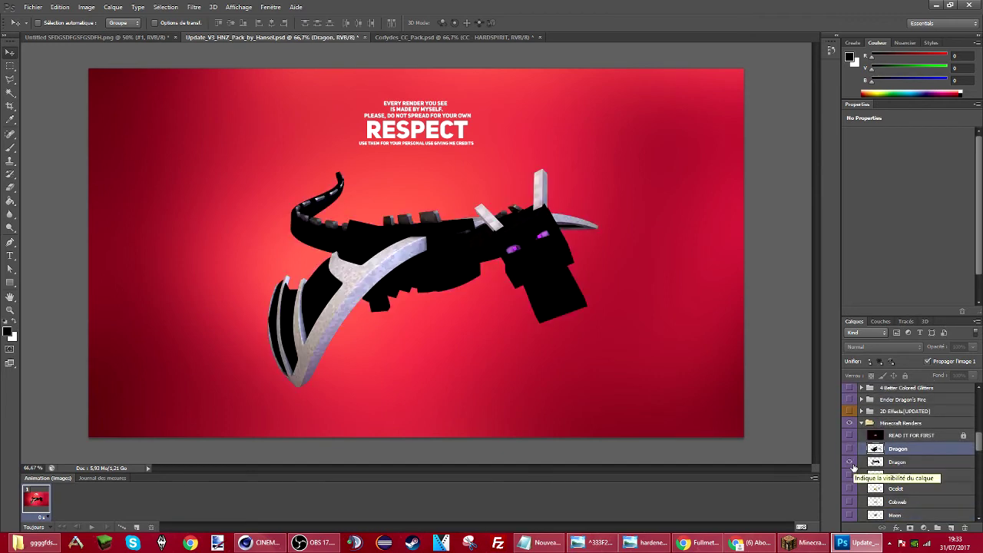
click(850, 462)
scroll(852, 467, down, 2)
click(851, 472)
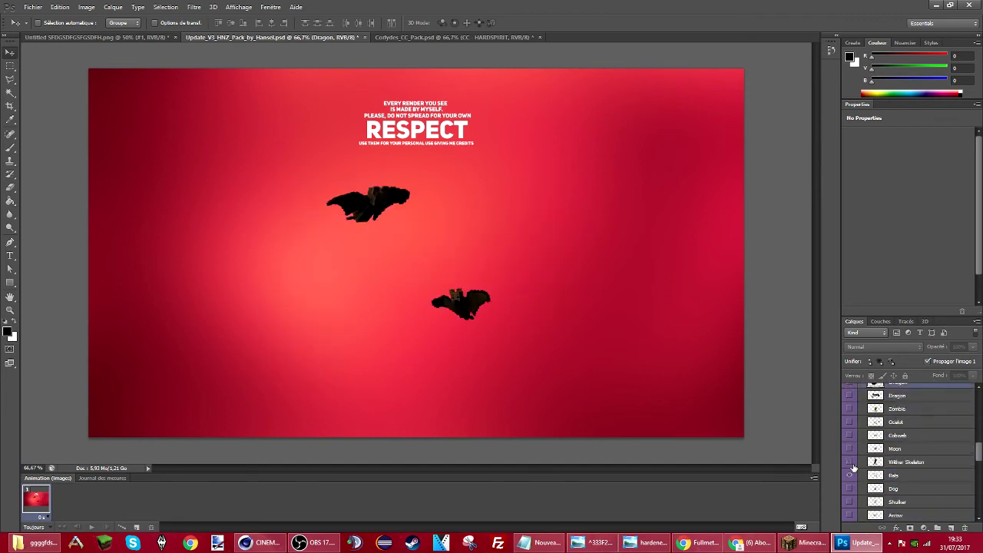
click(850, 435)
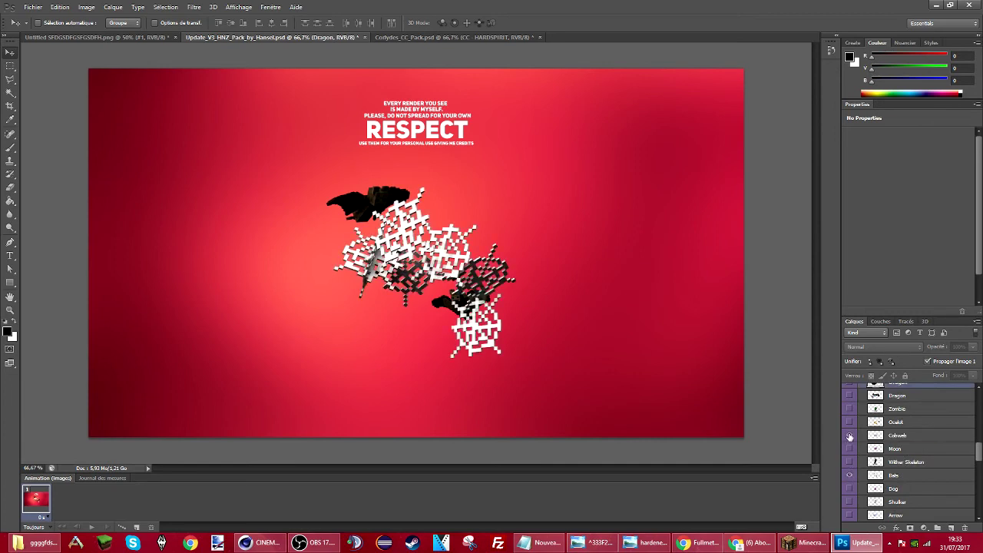
click(849, 436)
- Hide the Minecraft Renders group, collapse the Night CC (Day CC soon) group, and return to the character document
scroll(848, 429, up, 2)
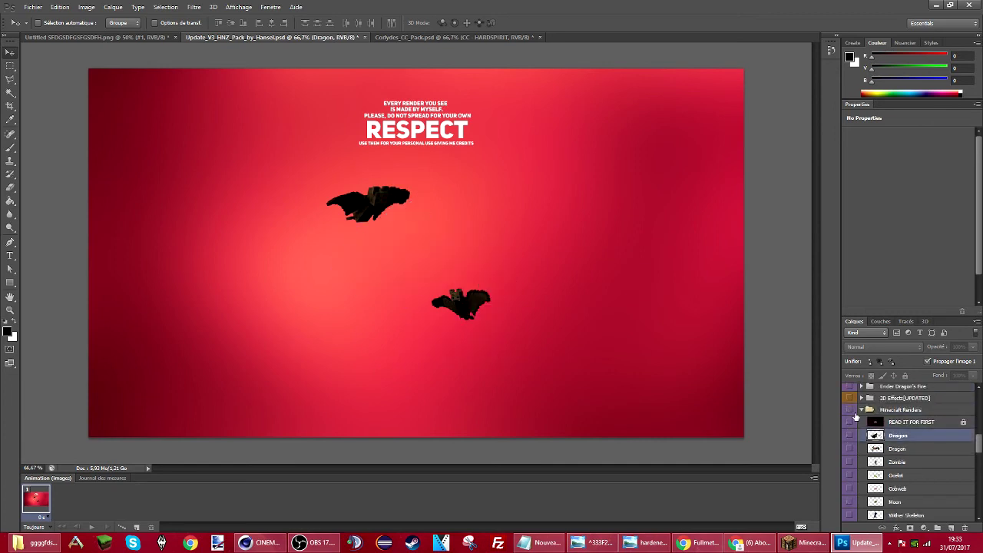
click(855, 418)
click(861, 410)
scroll(891, 461, down, 4)
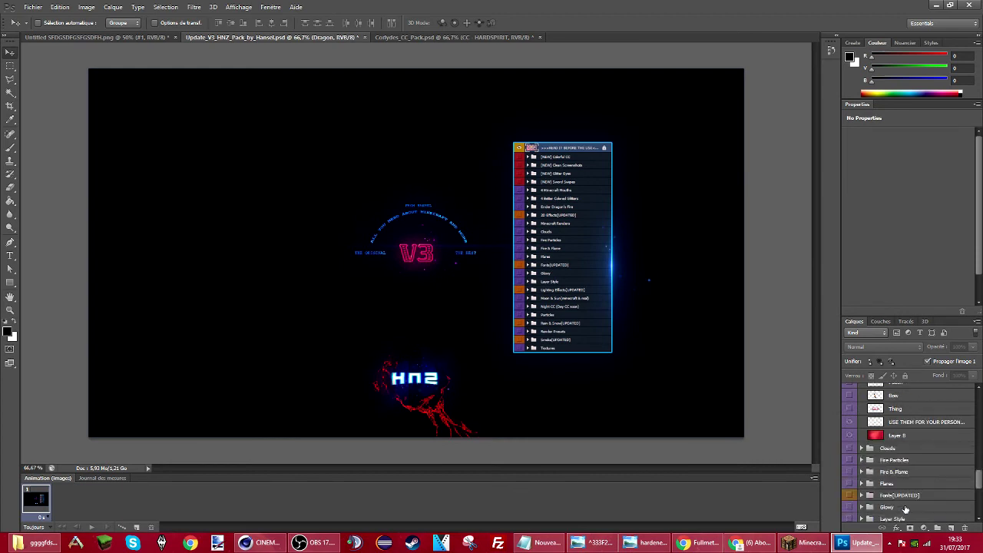
scroll(905, 509, up, 2)
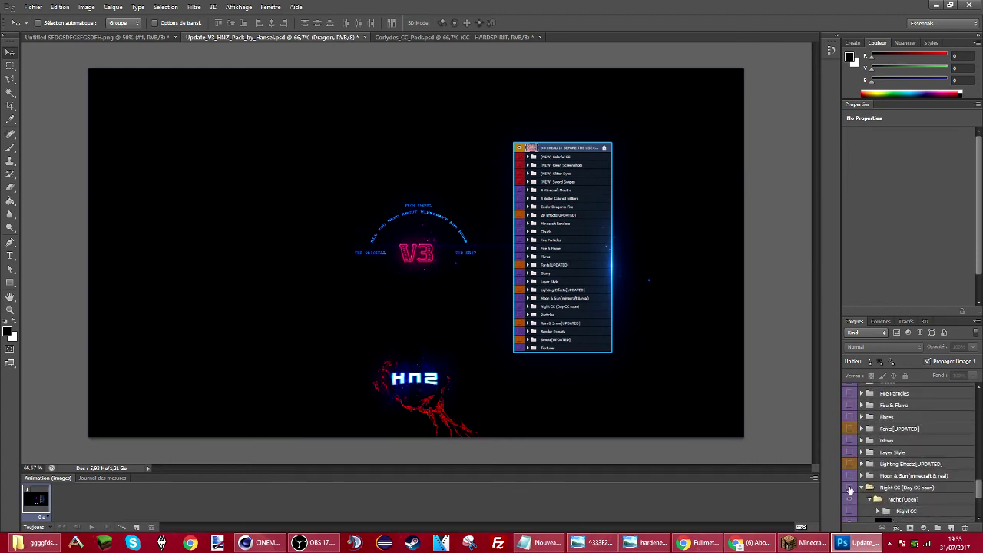
click(861, 487)
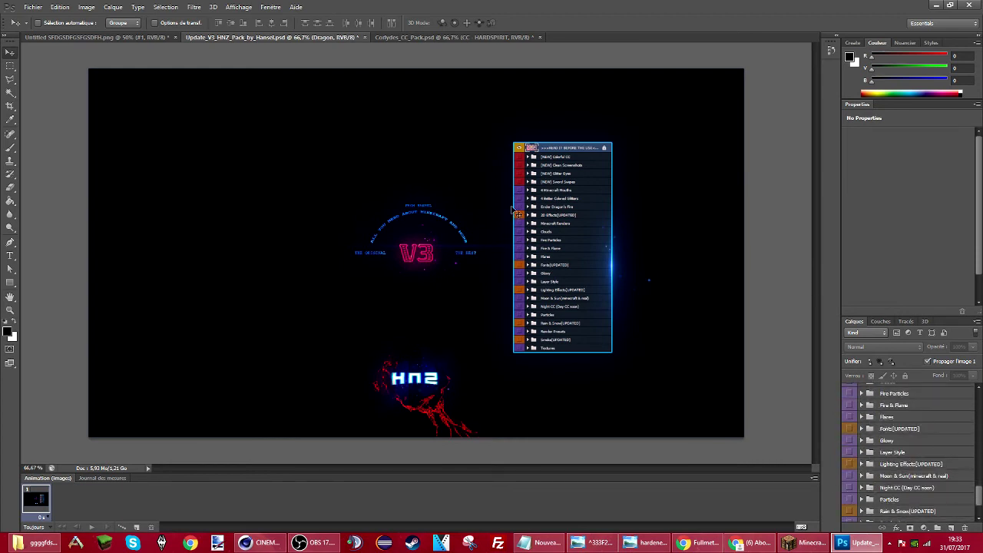
click(146, 37)
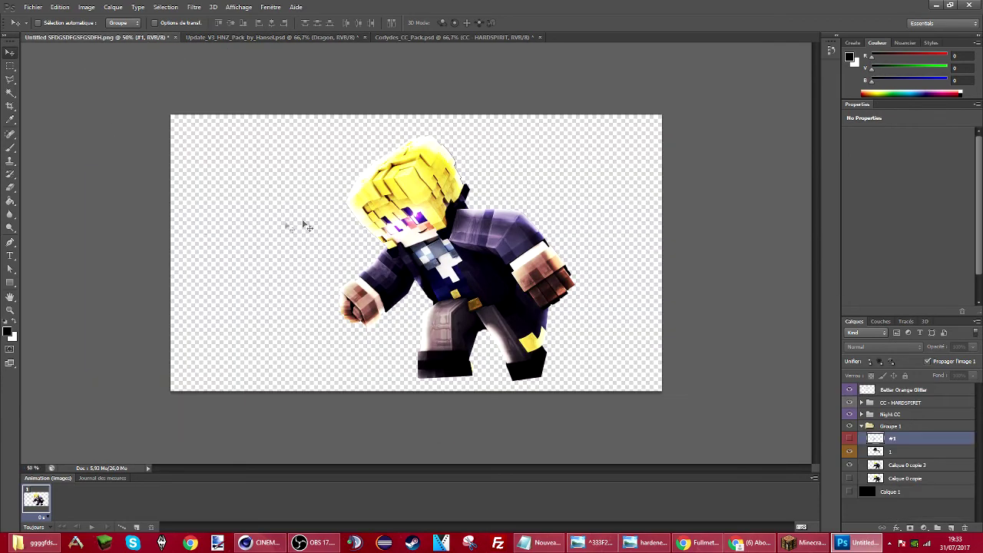